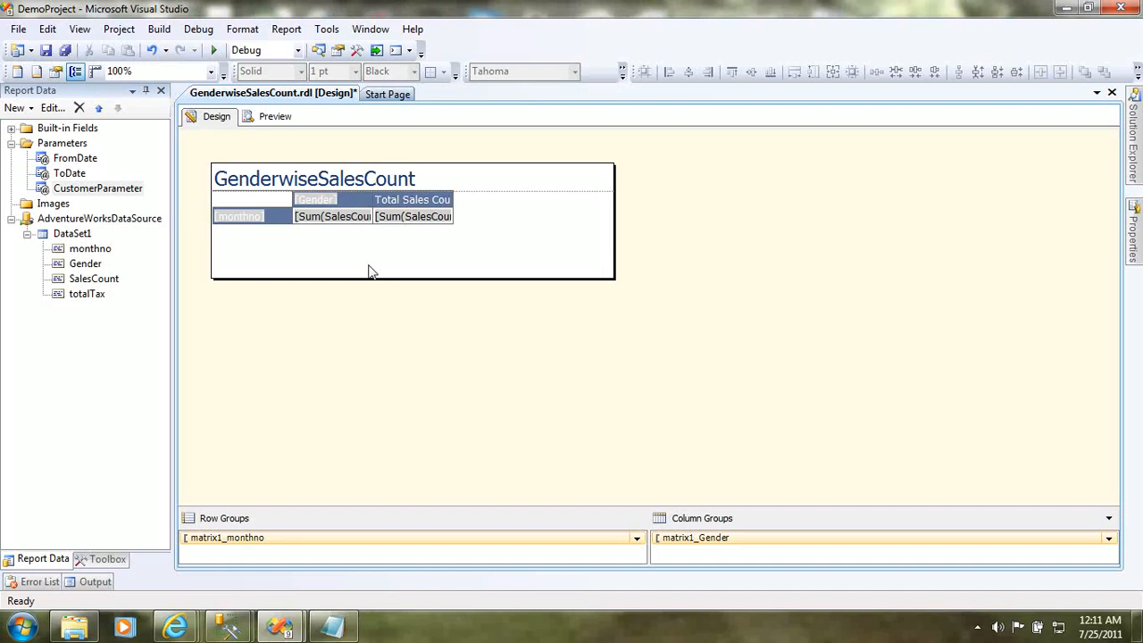
# Step: Add a report parameter named CustomParameter2 and set its visibility to Hidden
pyautogui.rightClick(72, 147)
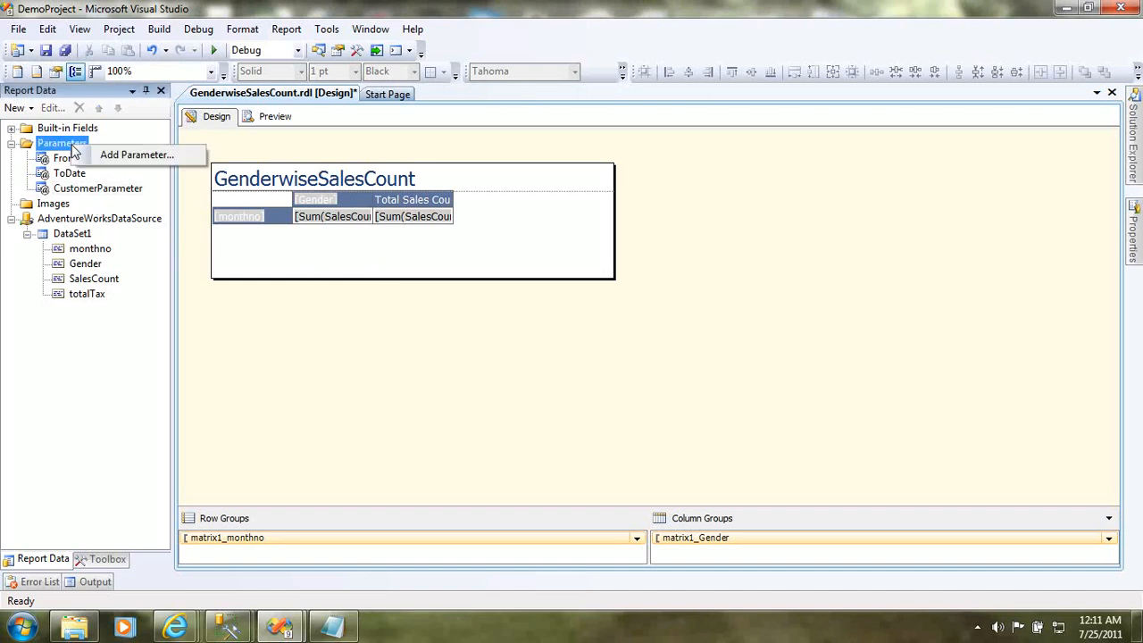
pyautogui.click(135, 155)
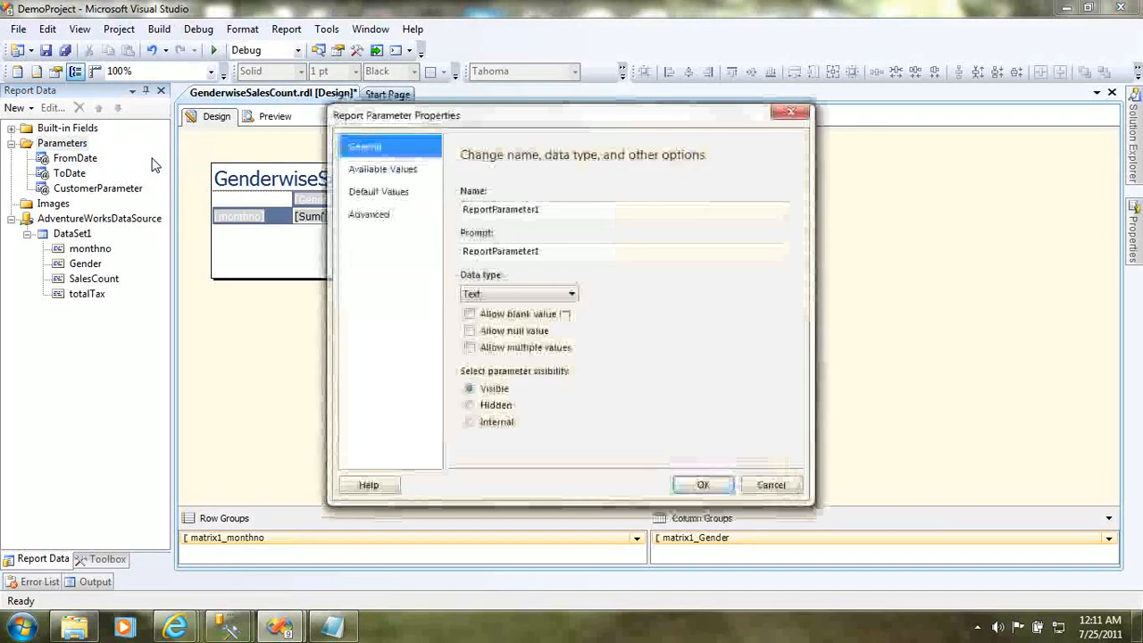
pyautogui.doubleClick(574, 208)
pyautogui.write('Cu')
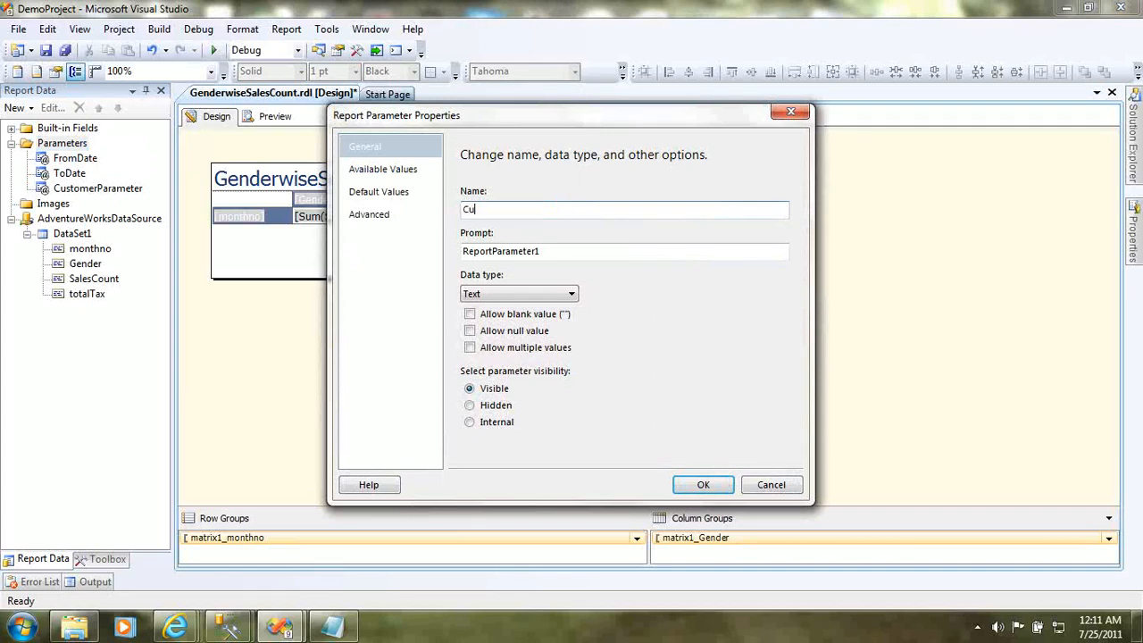
pyautogui.write('stomParameter2')
pyautogui.click(551, 251)
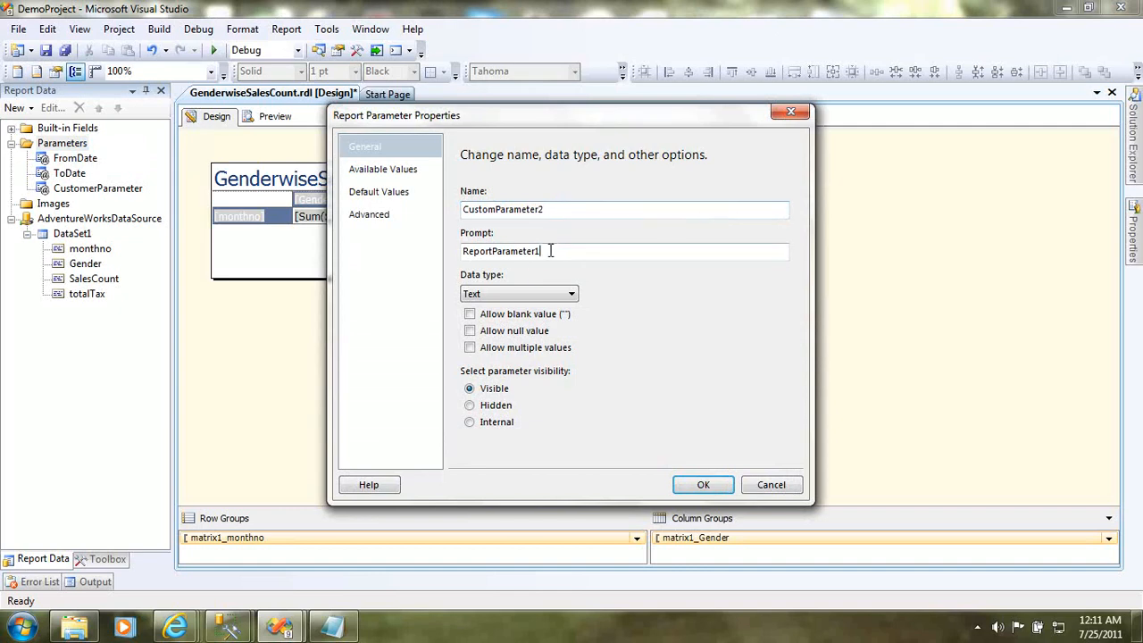
pyautogui.click(496, 409)
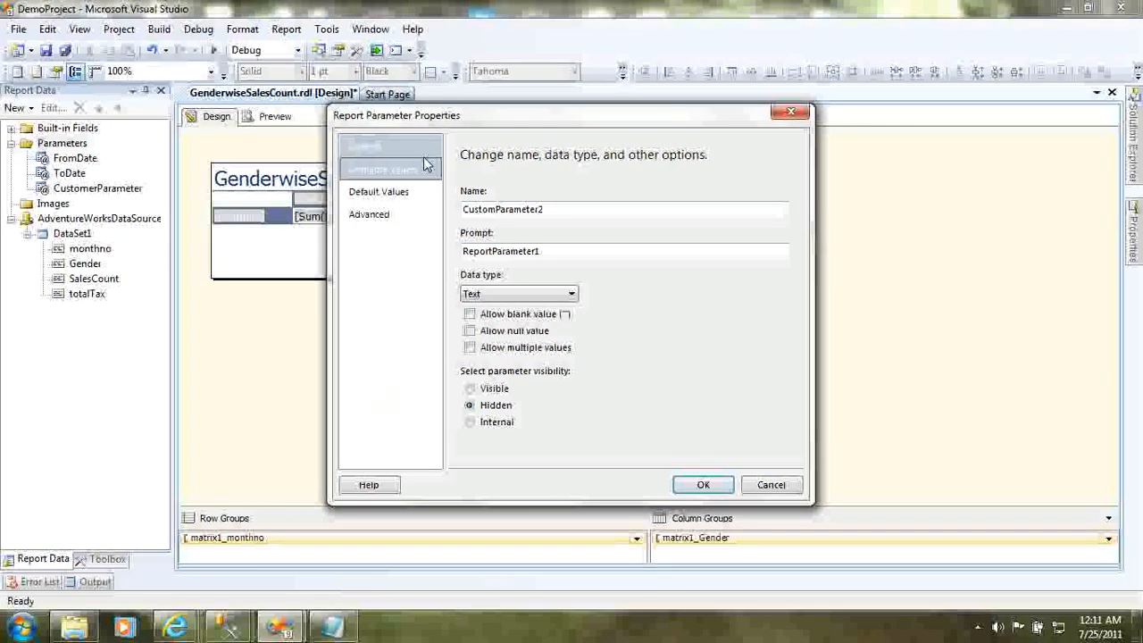
# Step: Add a specified default value for the parameter and begin its expression with =code.ValidateDates(
pyautogui.click(413, 191)
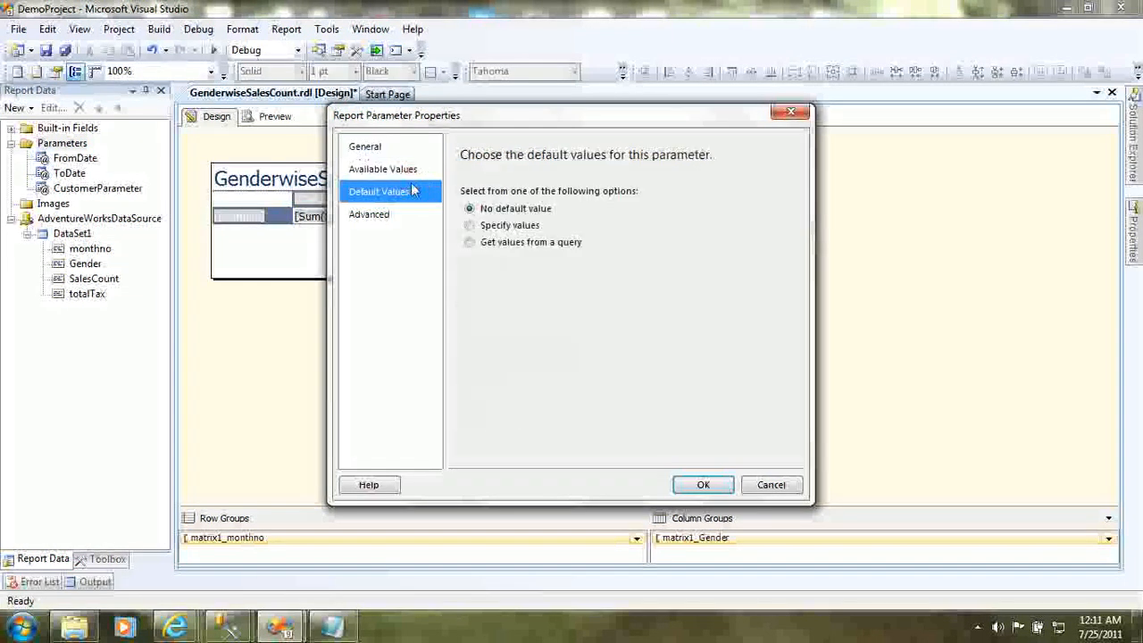
pyautogui.click(506, 225)
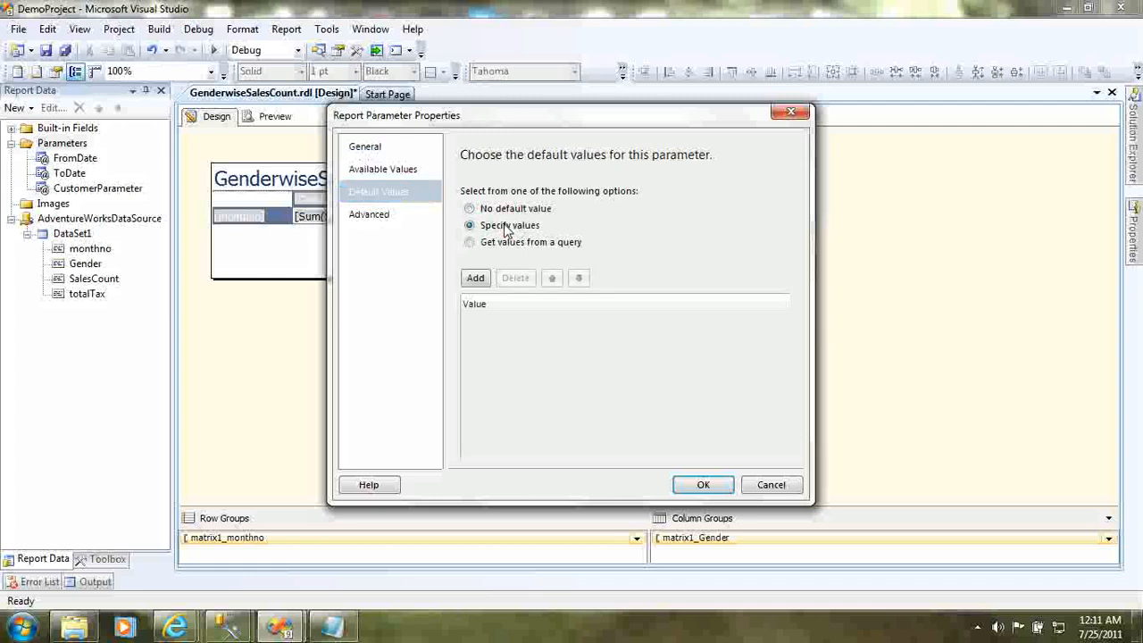
pyautogui.click(476, 280)
pyautogui.click(774, 324)
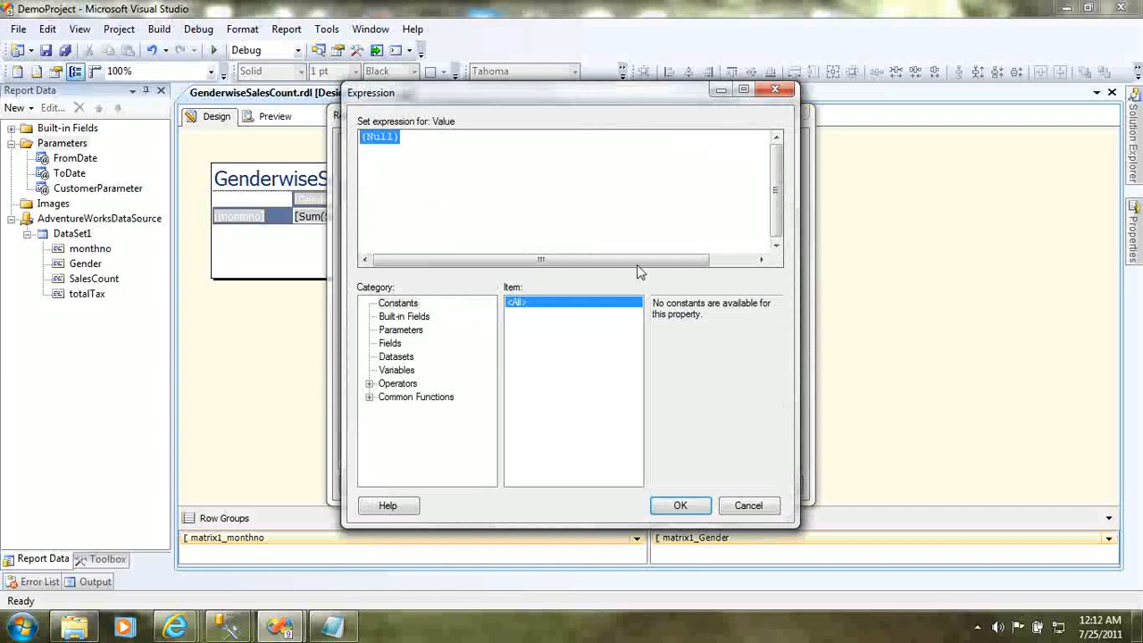
pyautogui.write('=')
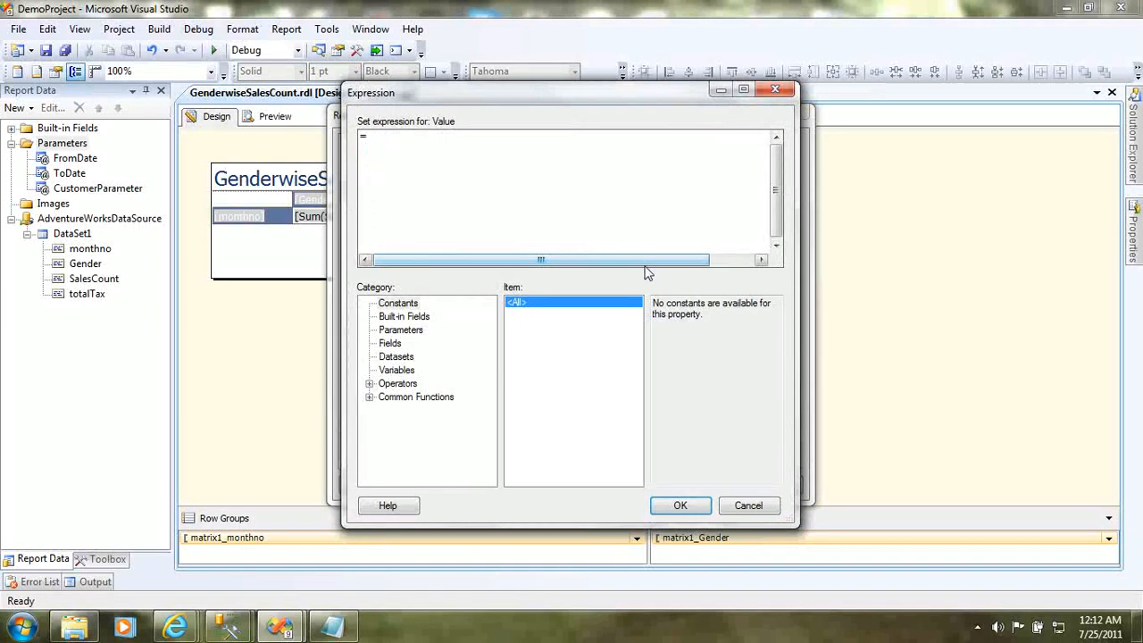
pyautogui.write('code.ValidateDates')
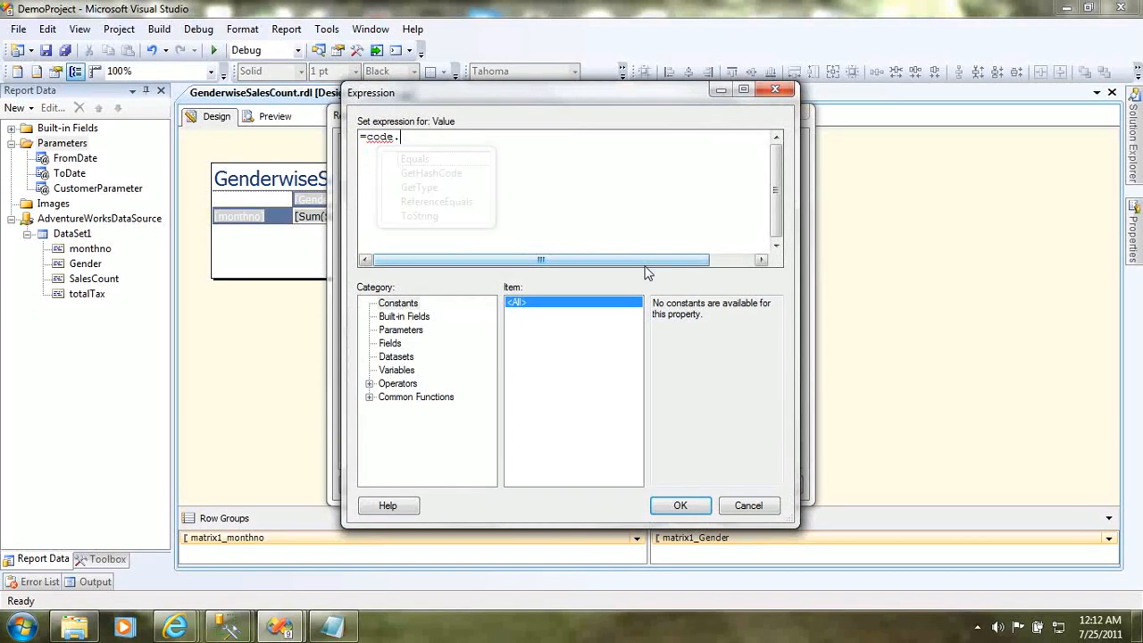
pyautogui.write('(')
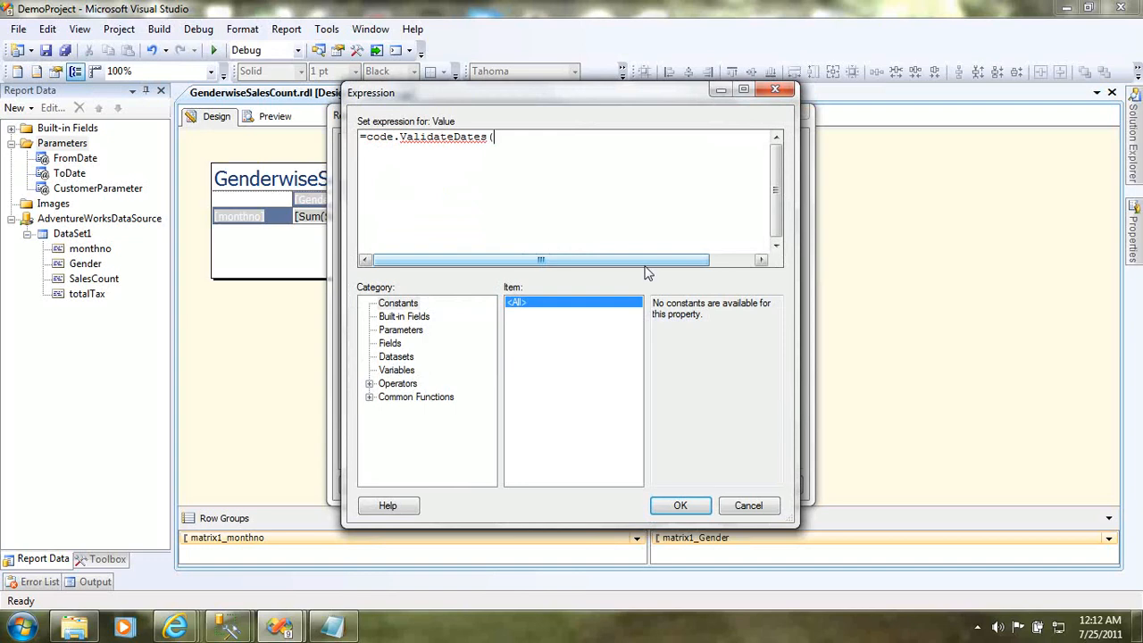
# Step: Complete the expression with Parameters!FromDate.Value and Parameters!ToDate.Value as the function's arguments, and save the parameter
pyautogui.click(402, 330)
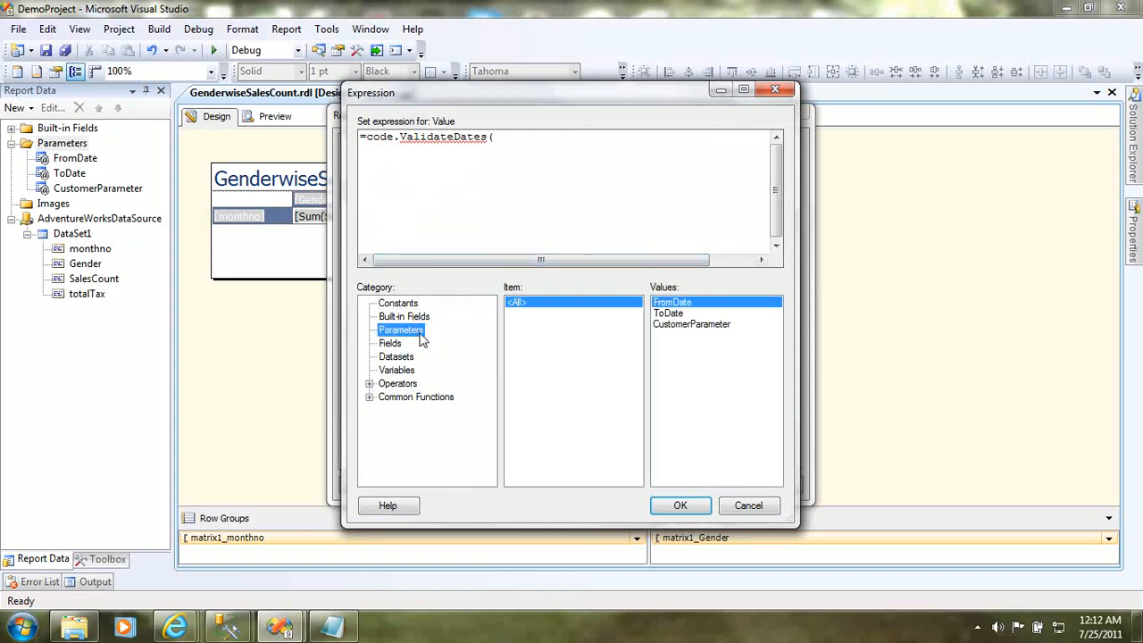
pyautogui.doubleClick(677, 302)
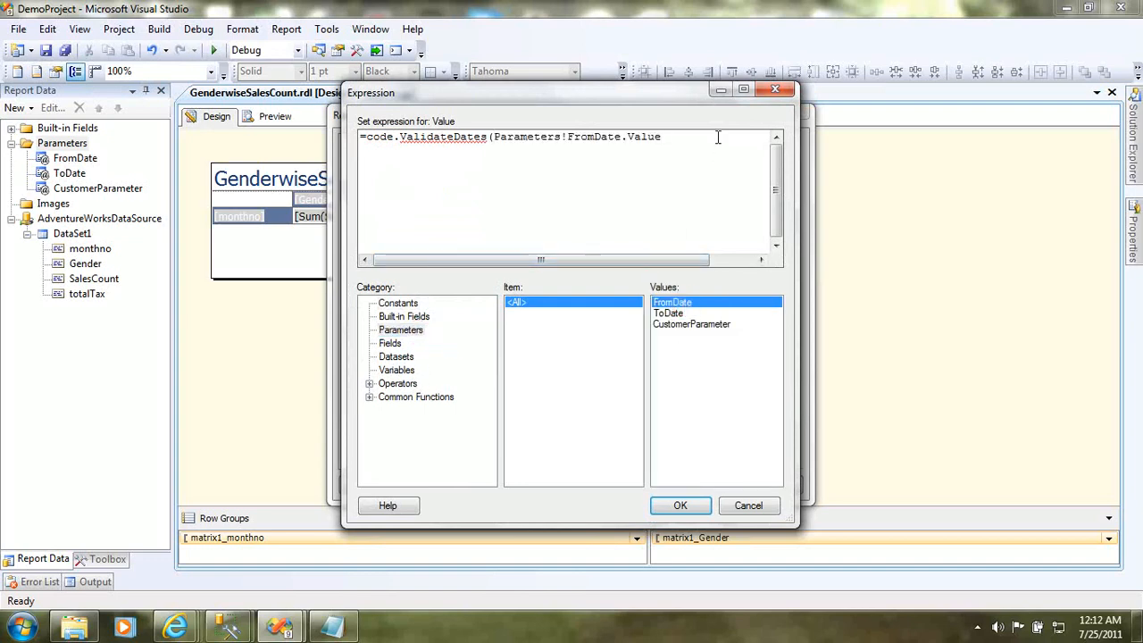
pyautogui.write(',')
pyautogui.doubleClick(671, 313)
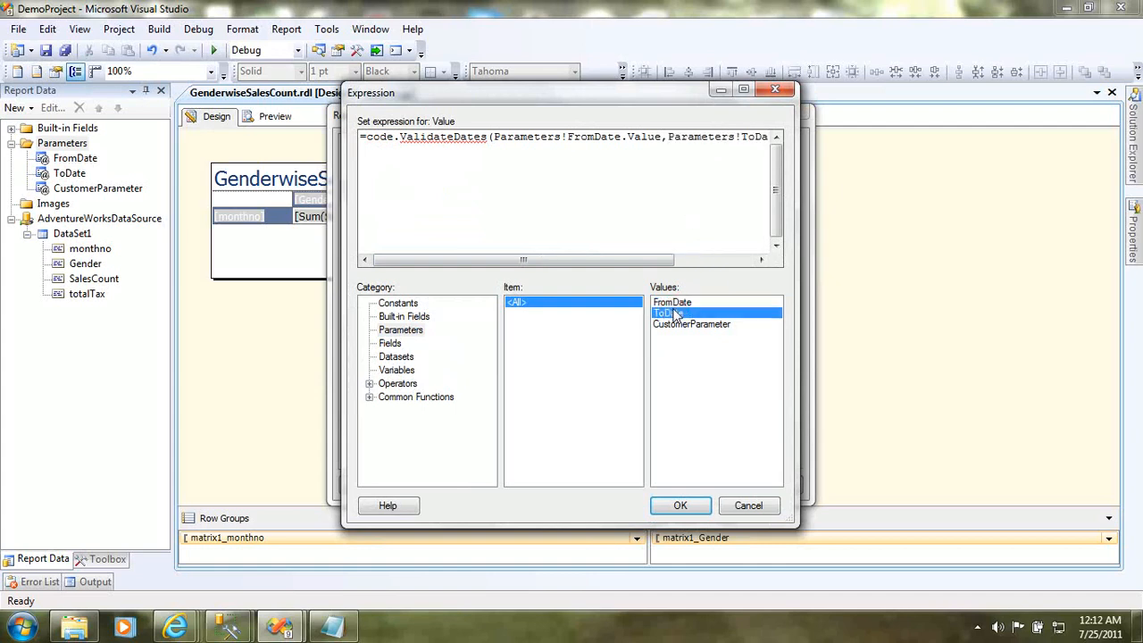
pyautogui.write(')')
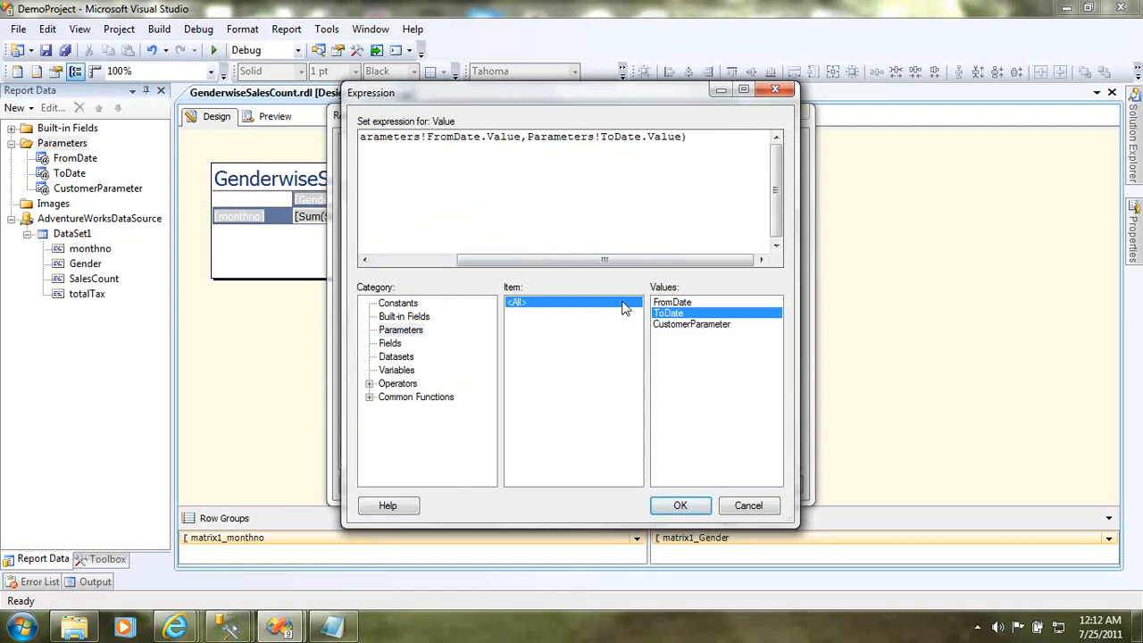
pyautogui.moveTo(627, 260); pyautogui.dragTo(453, 251)
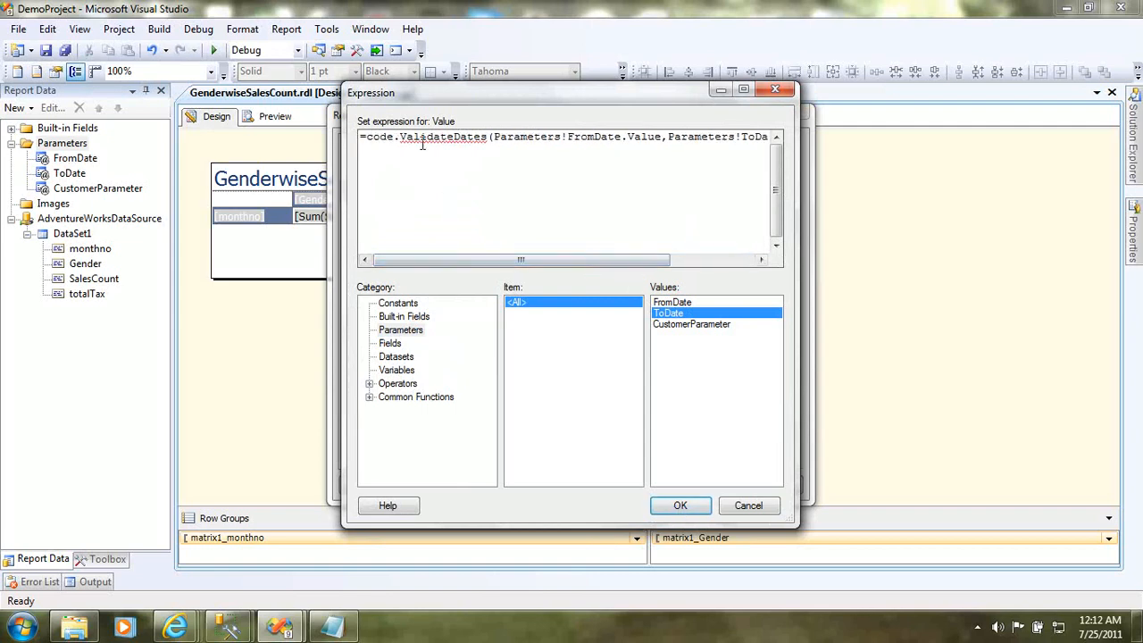
pyautogui.moveTo(422, 145)
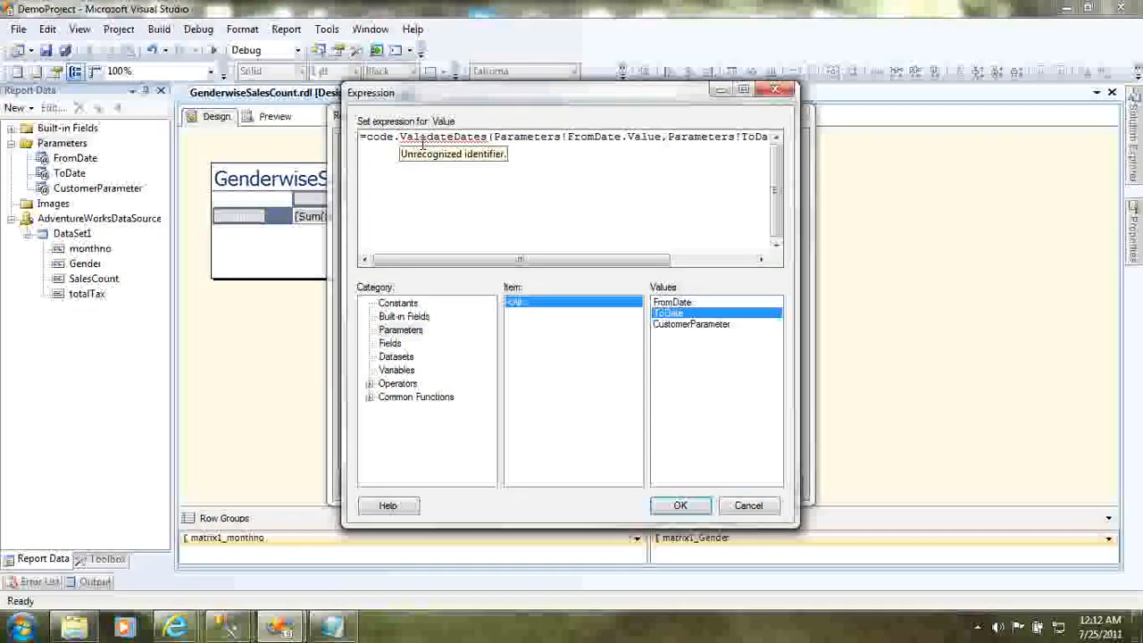
pyautogui.click(683, 506)
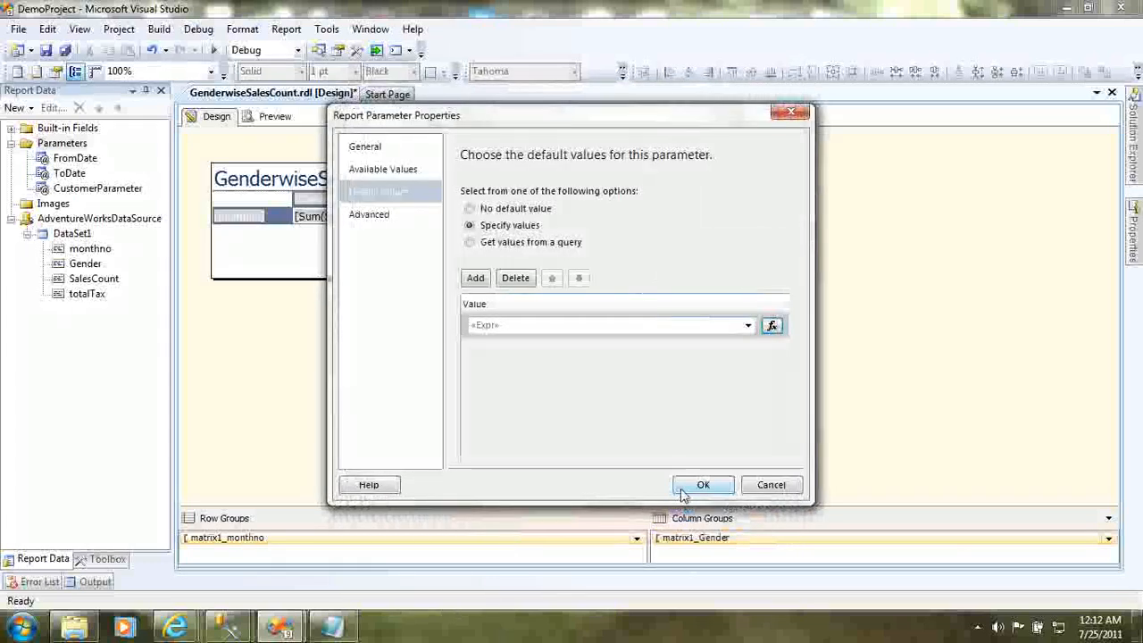
pyautogui.click(701, 484)
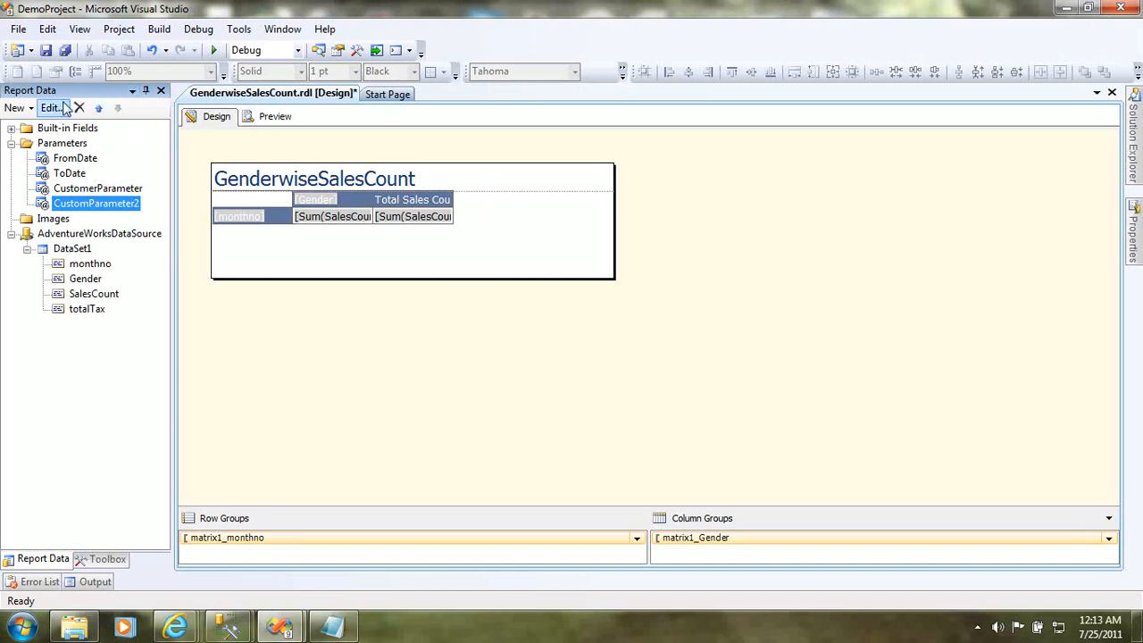
# Step: Place a text box in the report body below the matrix and widen it to nearly the report's full width
pyautogui.click(222, 115)
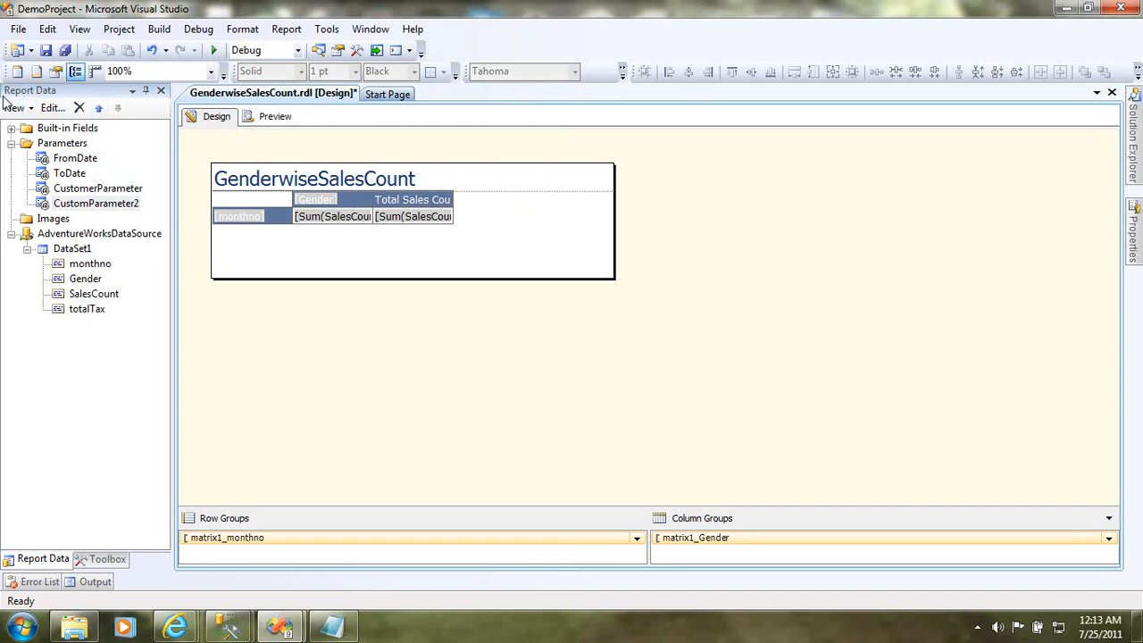
pyautogui.click(79, 29)
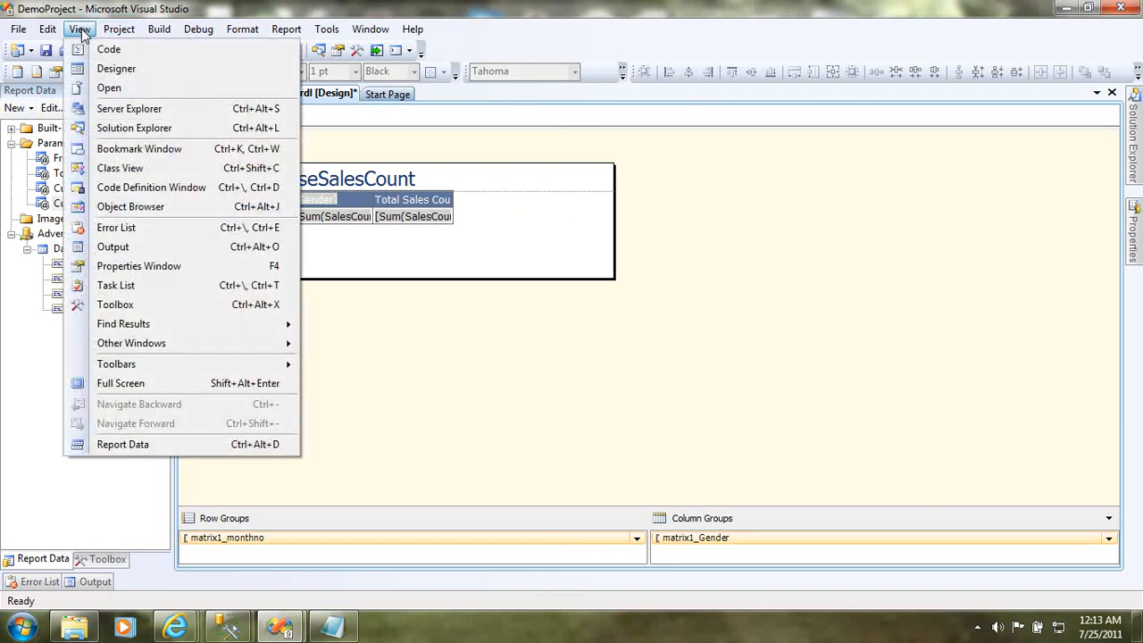
pyautogui.click(133, 304)
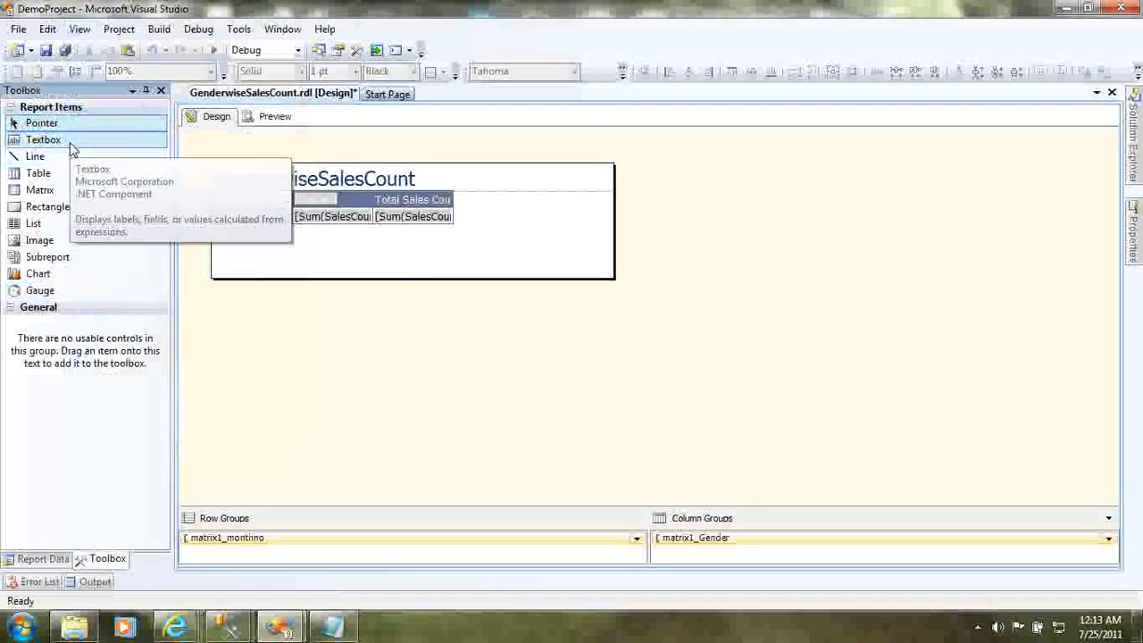
pyautogui.moveTo(70, 141); pyautogui.dragTo(224, 256)
pyautogui.click(441, 265)
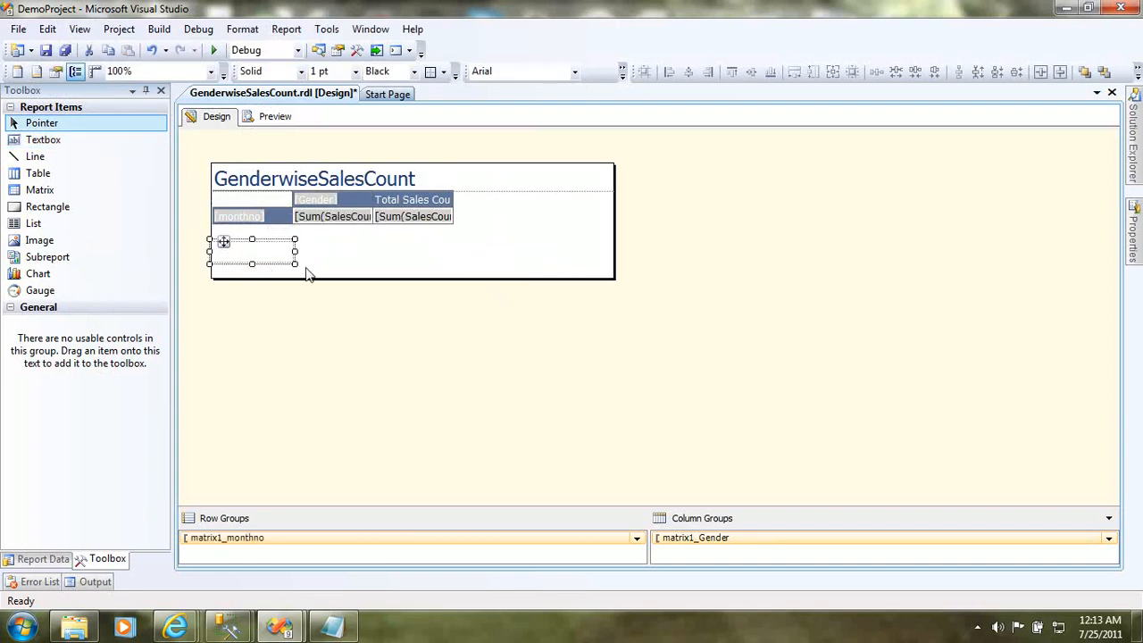
pyautogui.moveTo(294, 252); pyautogui.dragTo(598, 273)
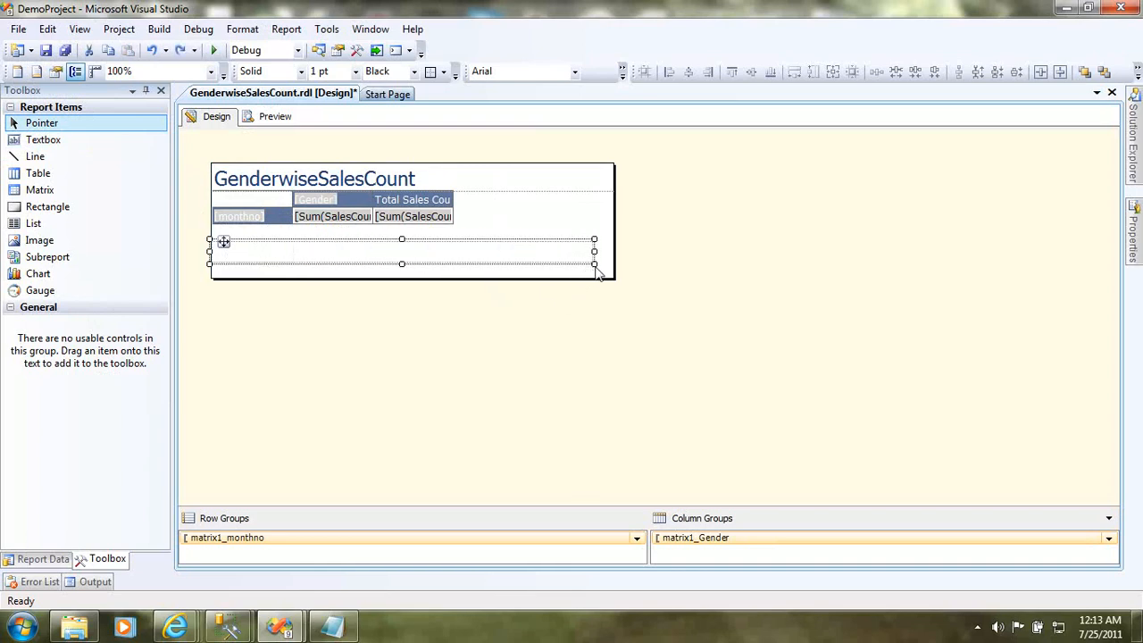
# Step: Name the new text box errbox and set its value to "Invalid From Date. Please ensure Fromdate is smaller than ToDate"
pyautogui.rightClick(525, 248)
pyautogui.click(600, 422)
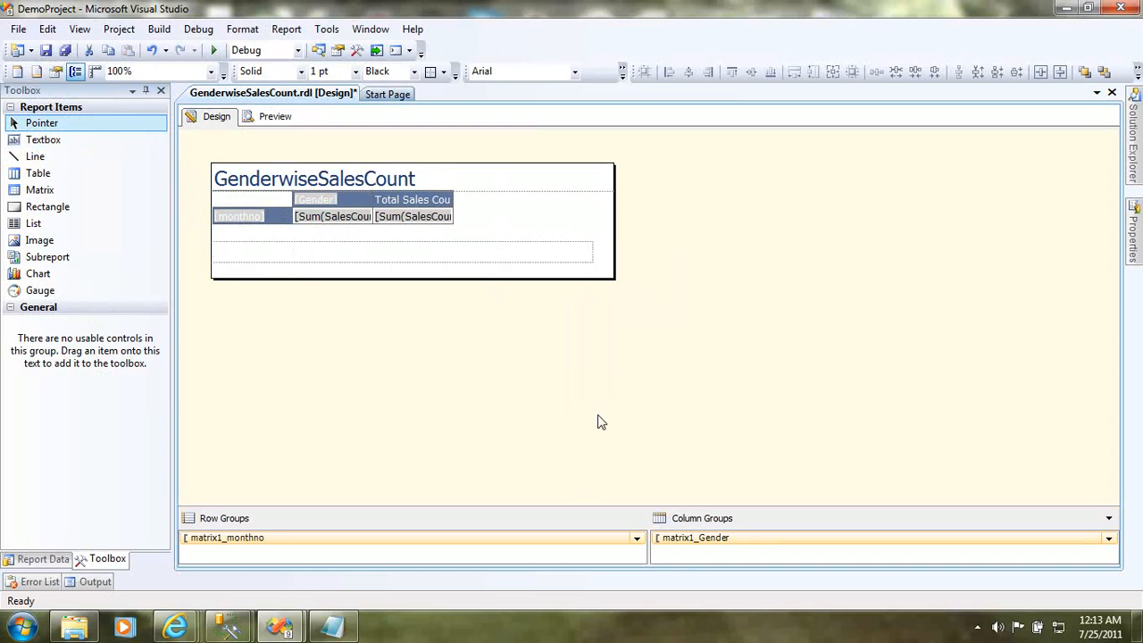
pyautogui.rightClick(497, 258)
pyautogui.click(573, 251)
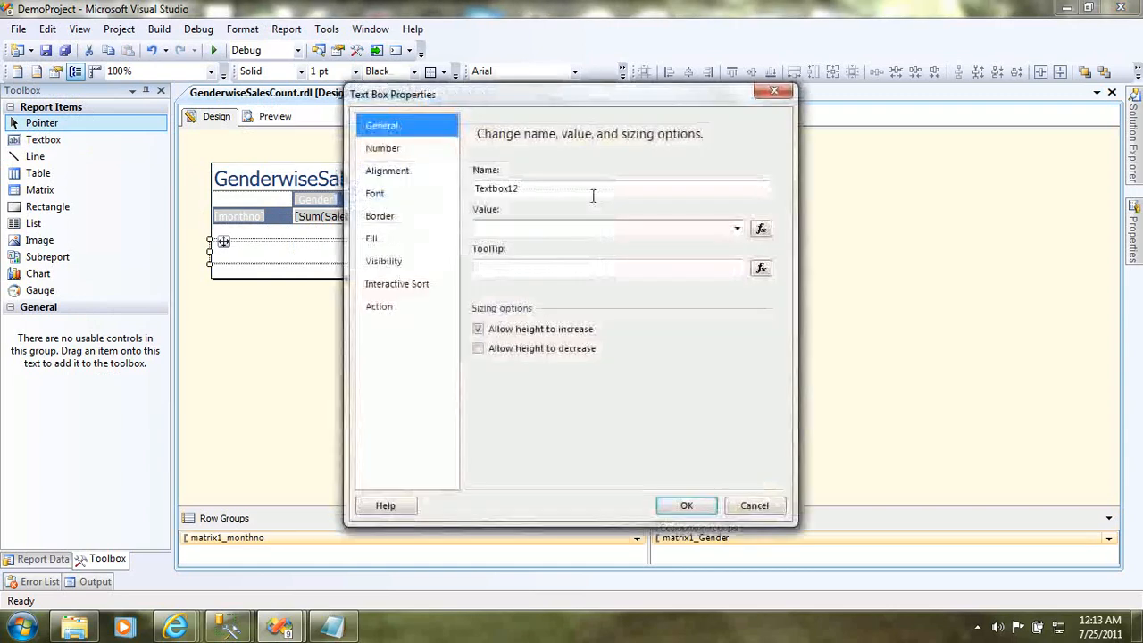
pyautogui.doubleClick(592, 191)
pyautogui.write('err')
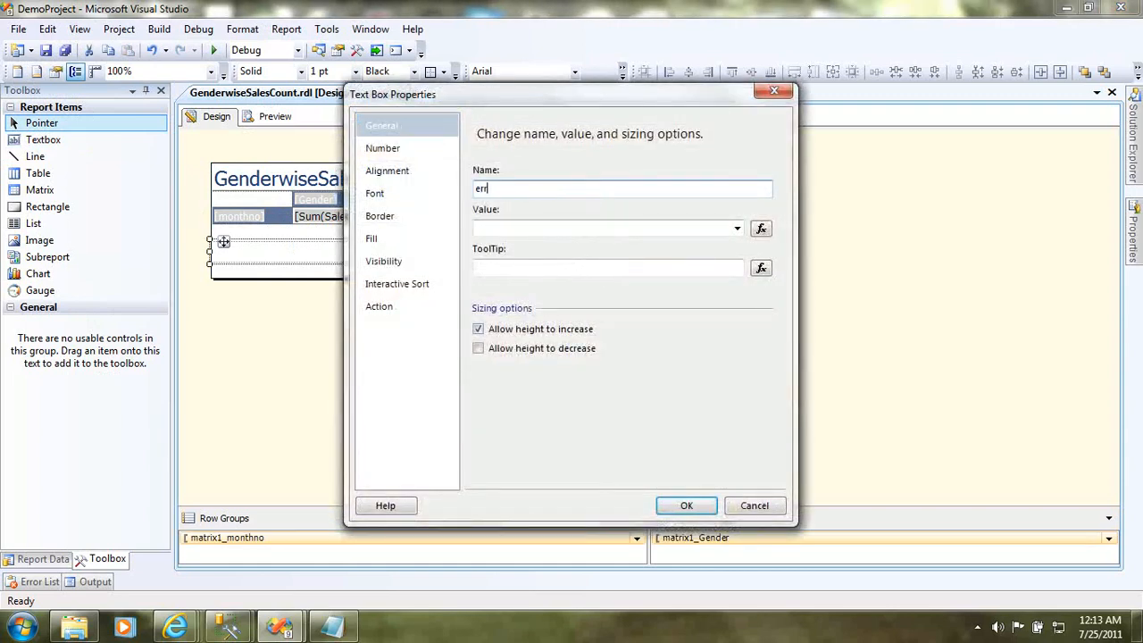
pyautogui.write('boxIn')
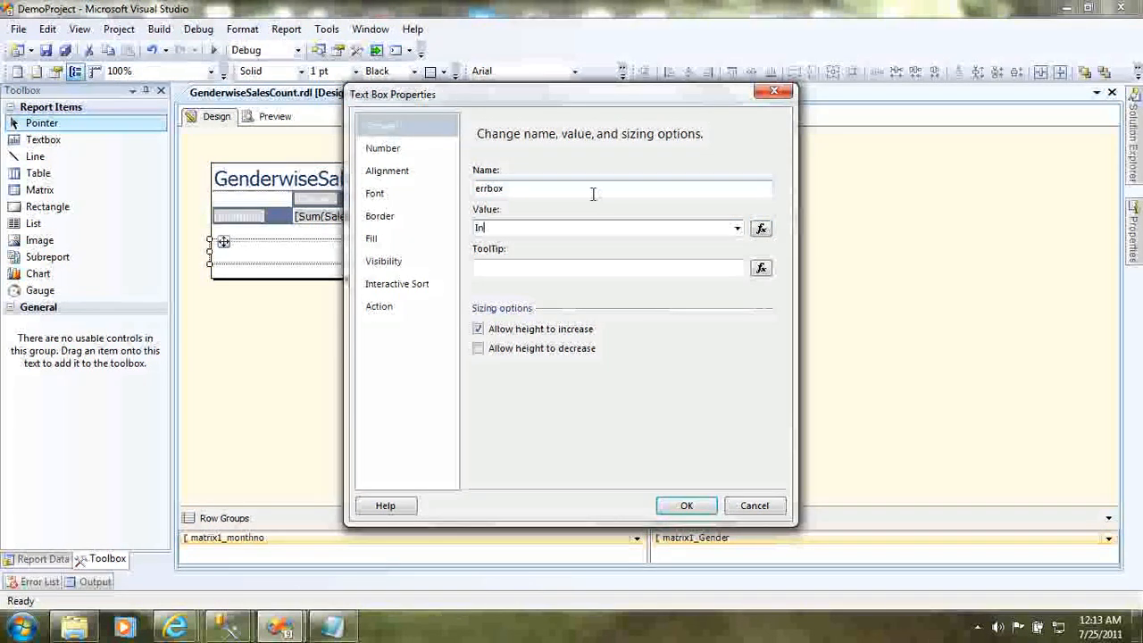
pyautogui.write('valid F')
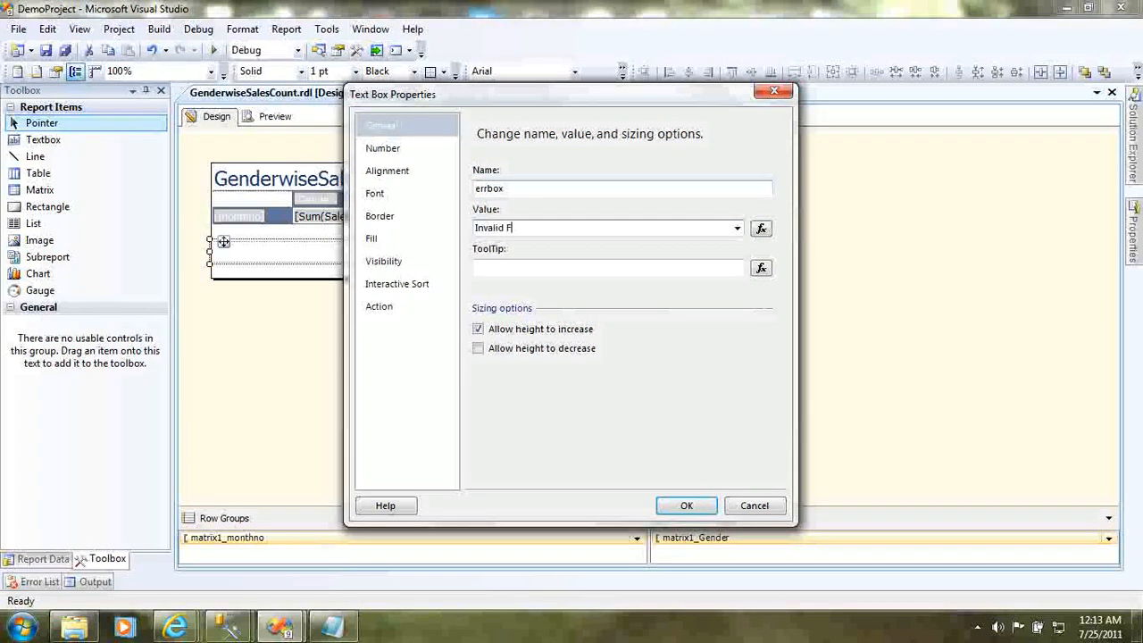
pyautogui.write('rom Date. Please ensure')
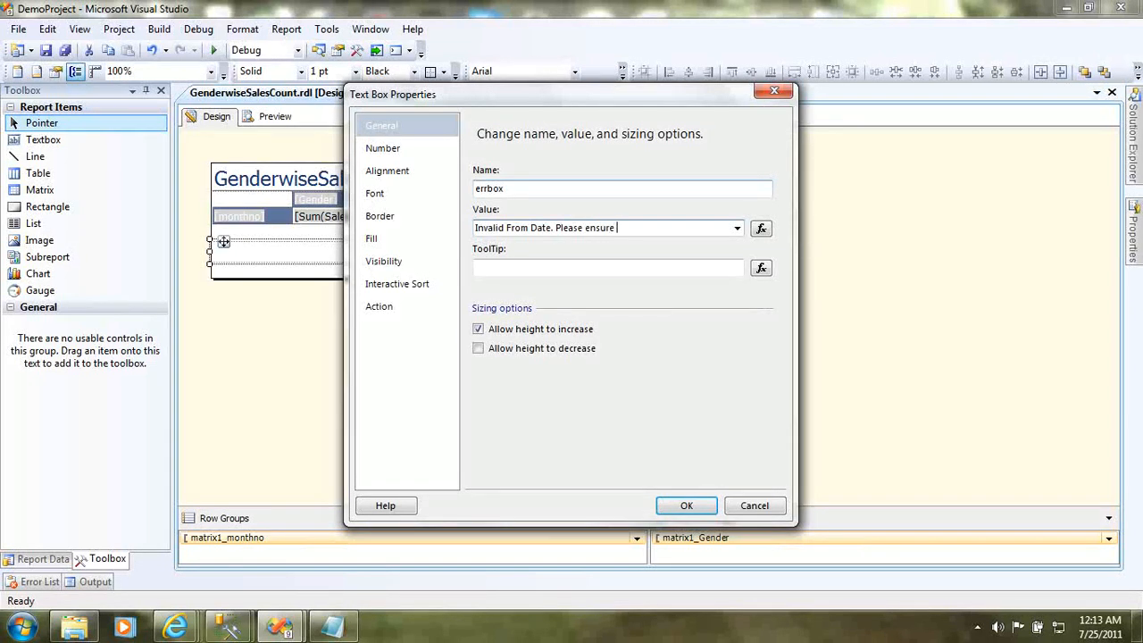
pyautogui.write(' Fromdate is smaller than ToDate')
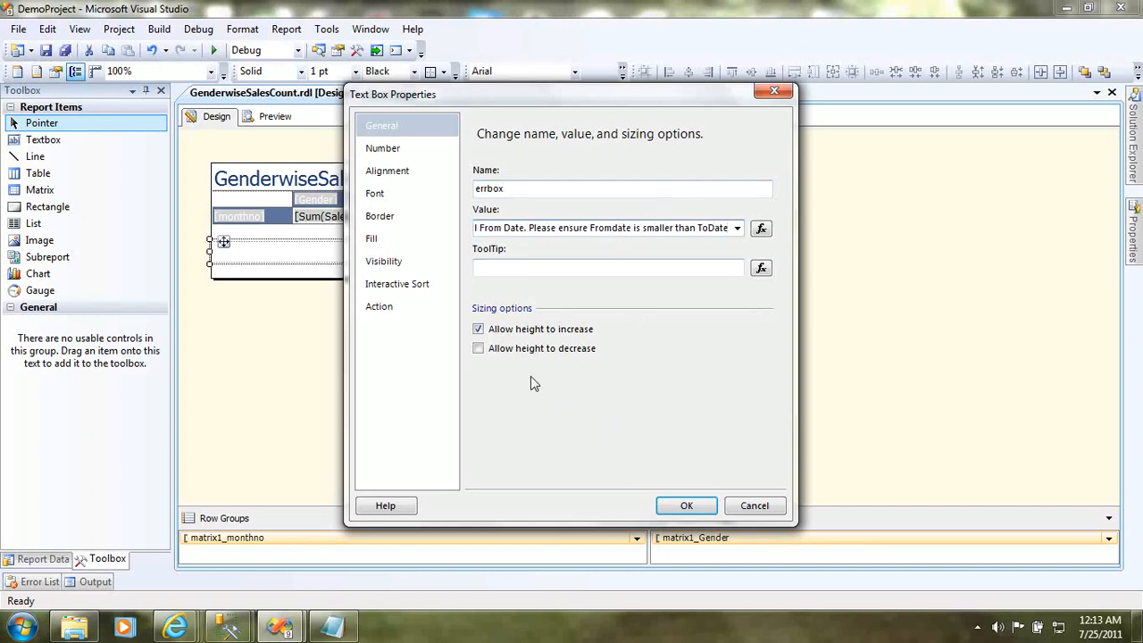
pyautogui.click(684, 505)
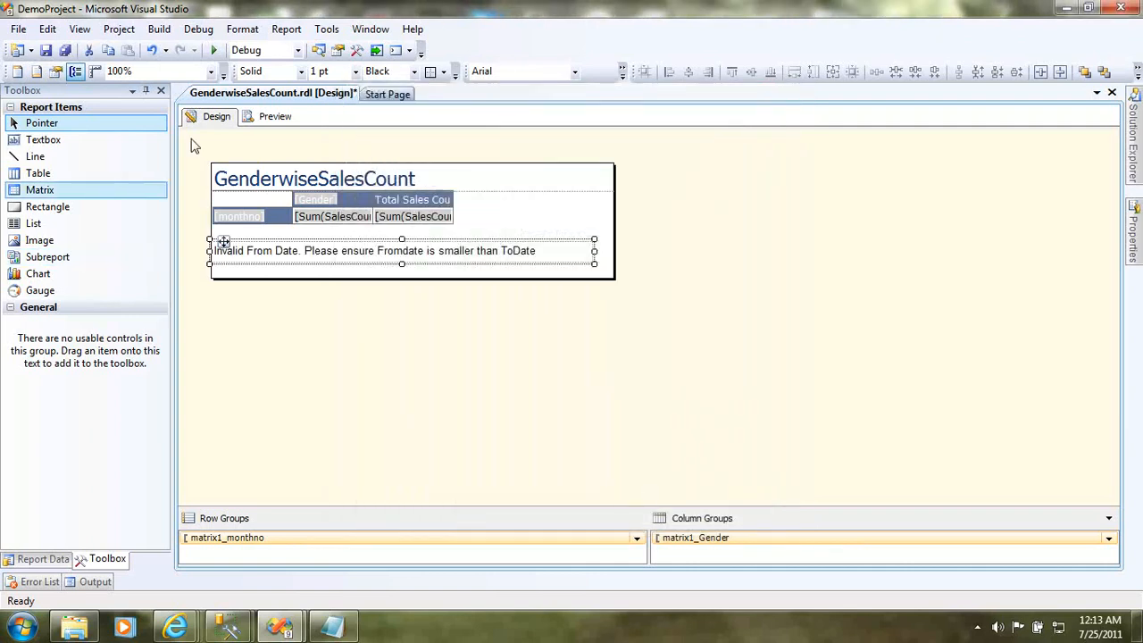
# Step: Format the error message text box's font as bold and set its color to Red
pyautogui.click(301, 71)
pyautogui.click(259, 153)
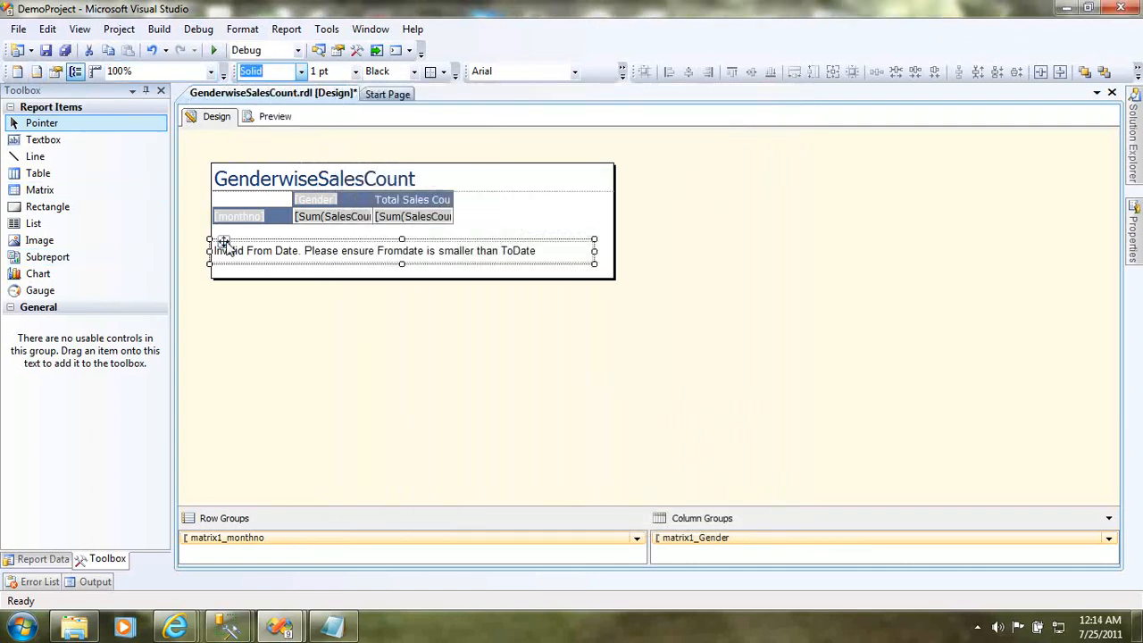
pyautogui.rightClick(223, 242)
pyautogui.click(286, 393)
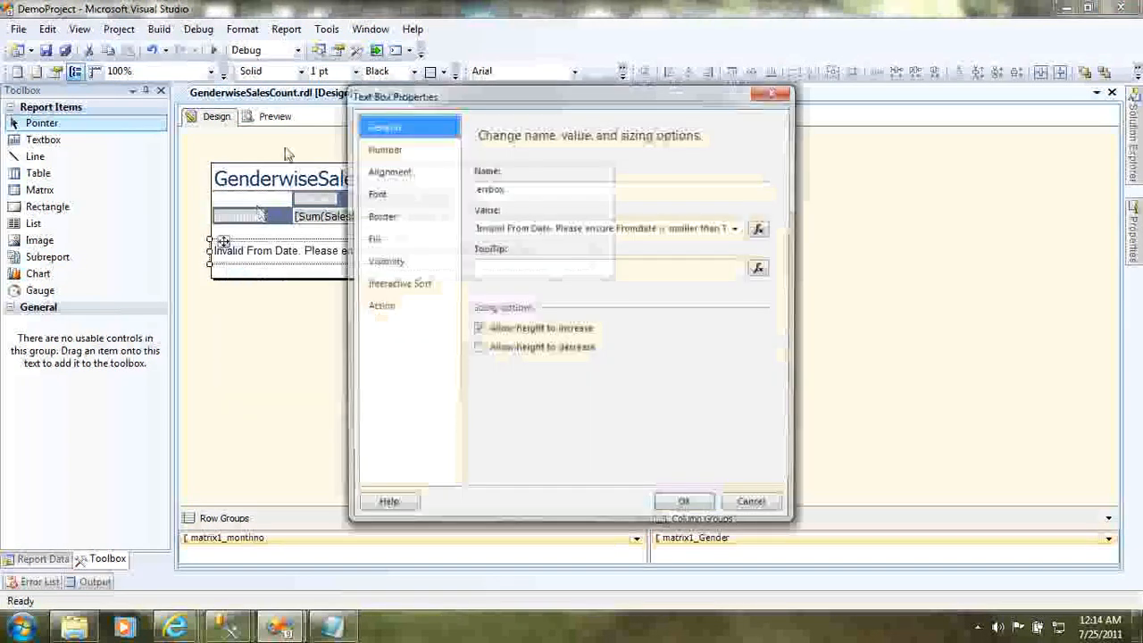
pyautogui.click(411, 196)
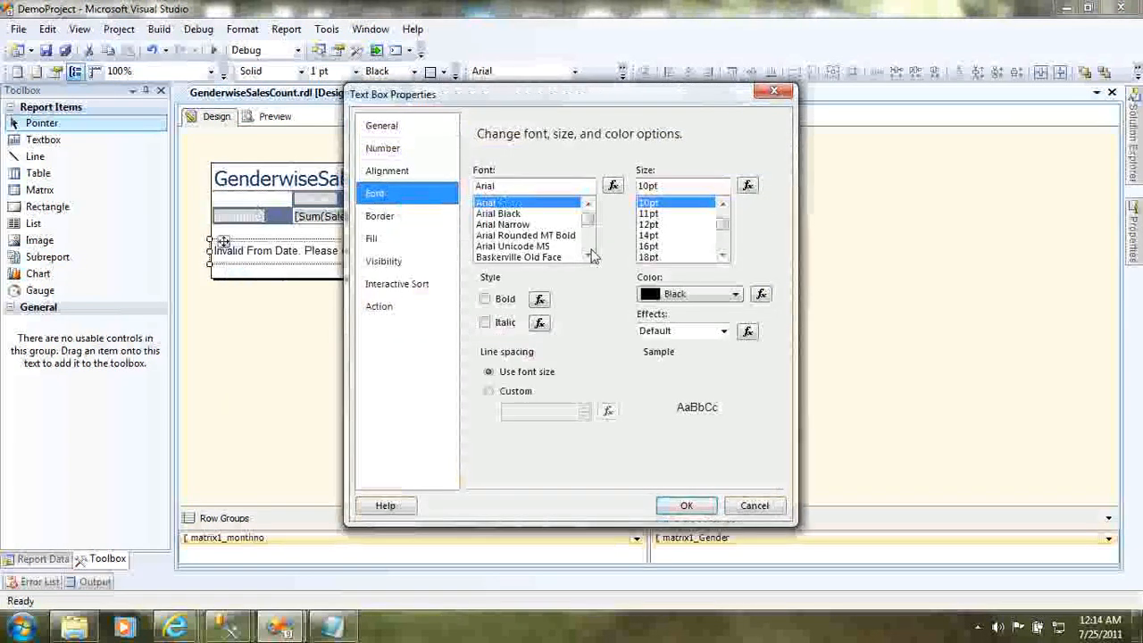
pyautogui.click(514, 300)
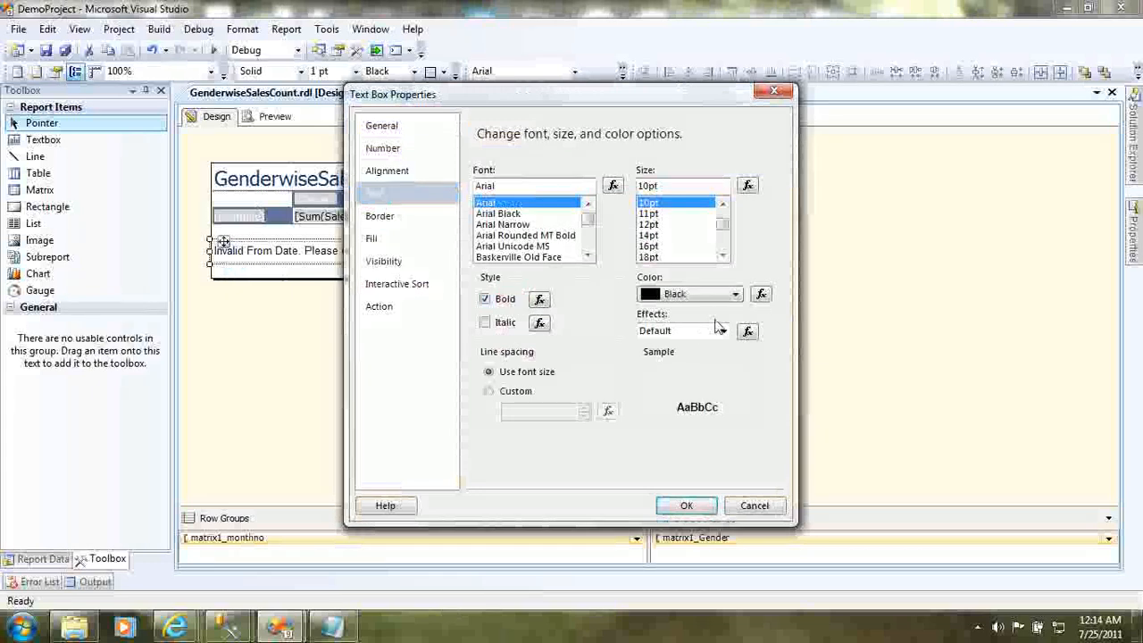
pyautogui.click(701, 296)
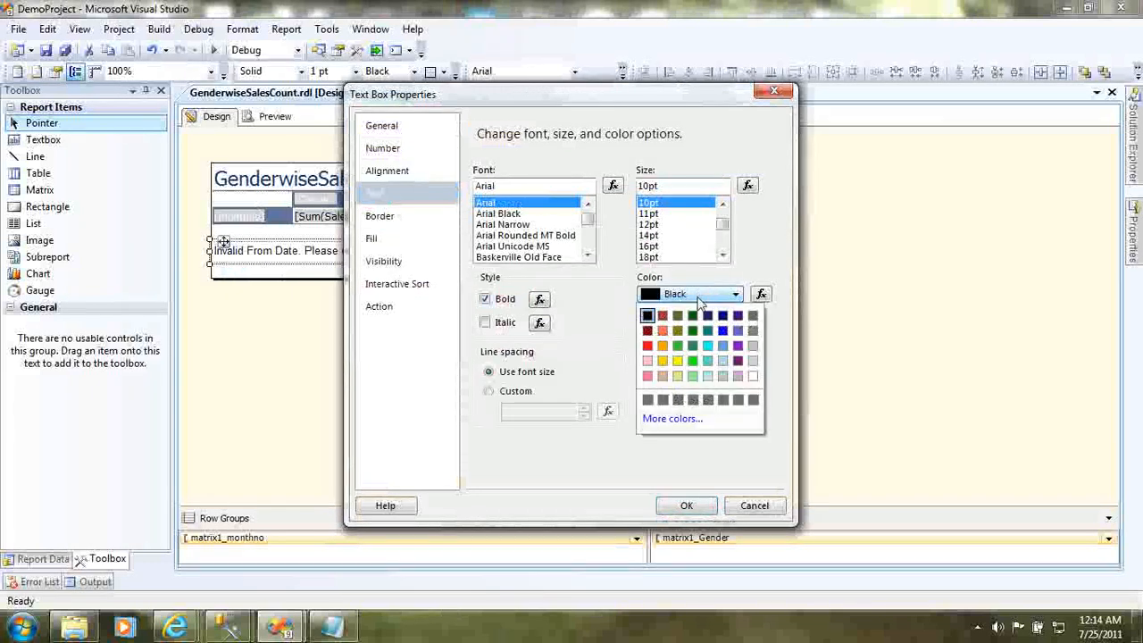
pyautogui.click(647, 347)
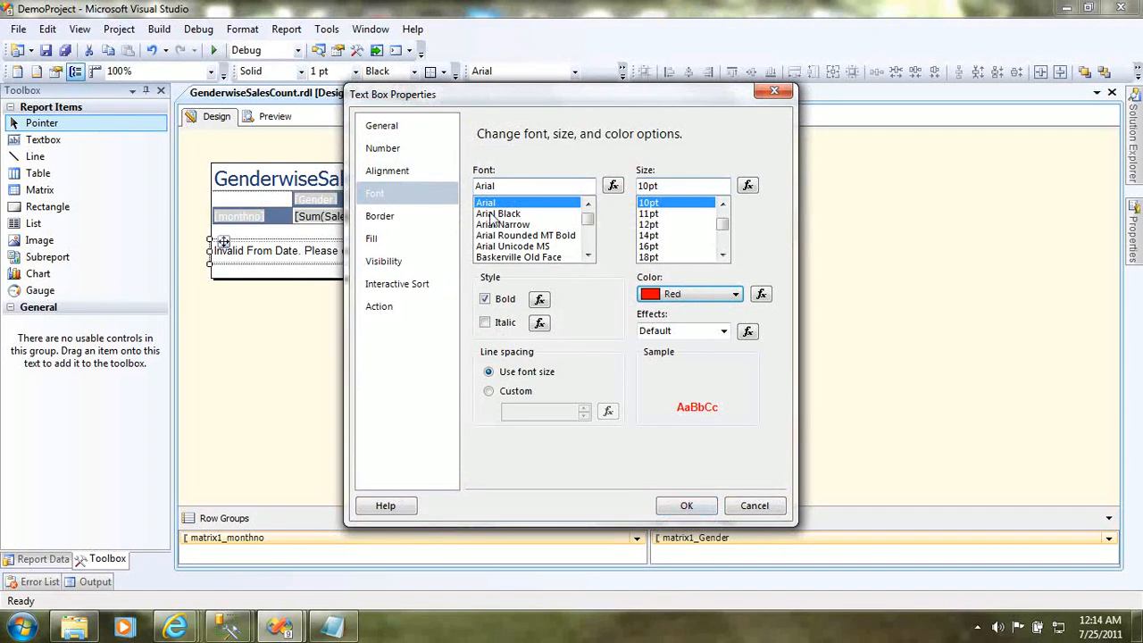
# Step: Make the error text box's visibility depend on an expression and try to insert CustomParameter2 into that expression
pyautogui.click(426, 267)
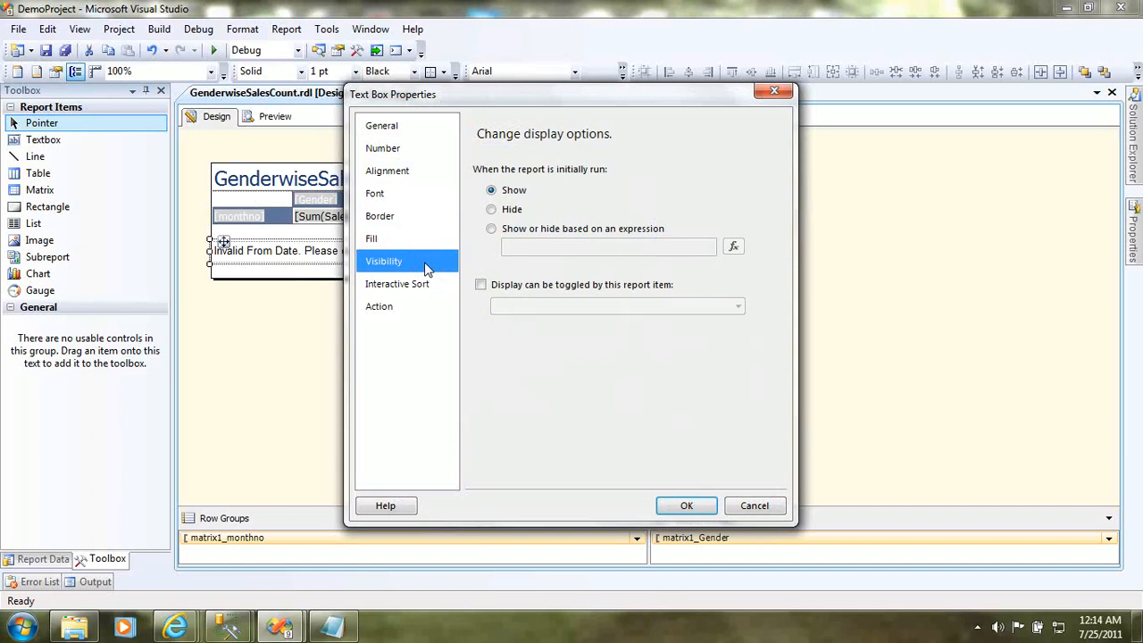
pyautogui.moveTo(466, 97); pyautogui.dragTo(630, 111)
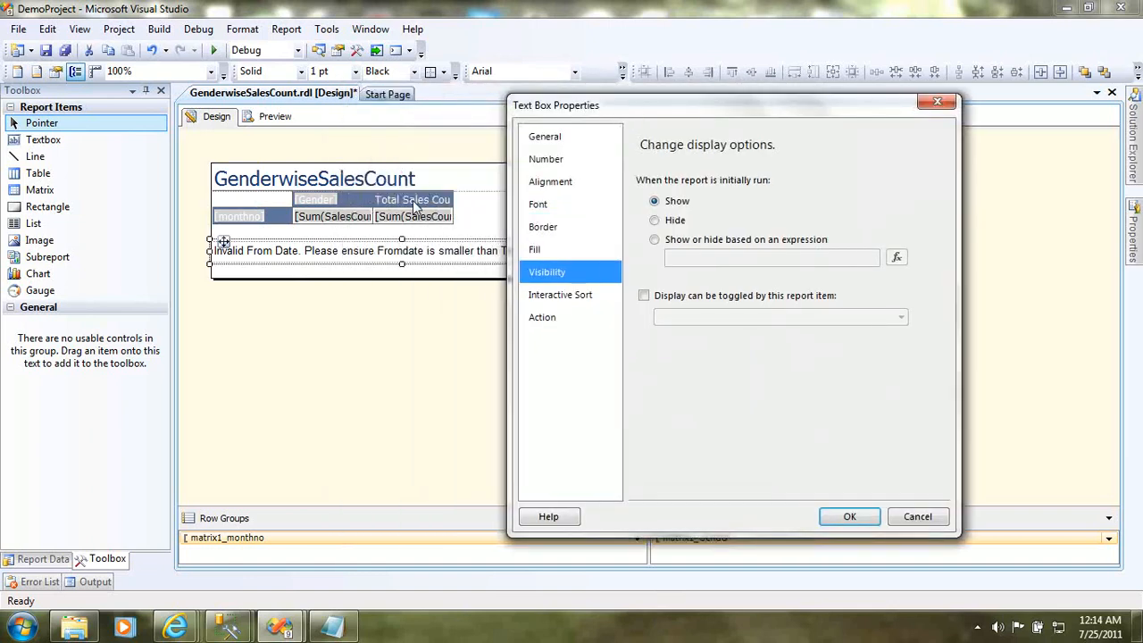
pyautogui.click(731, 241)
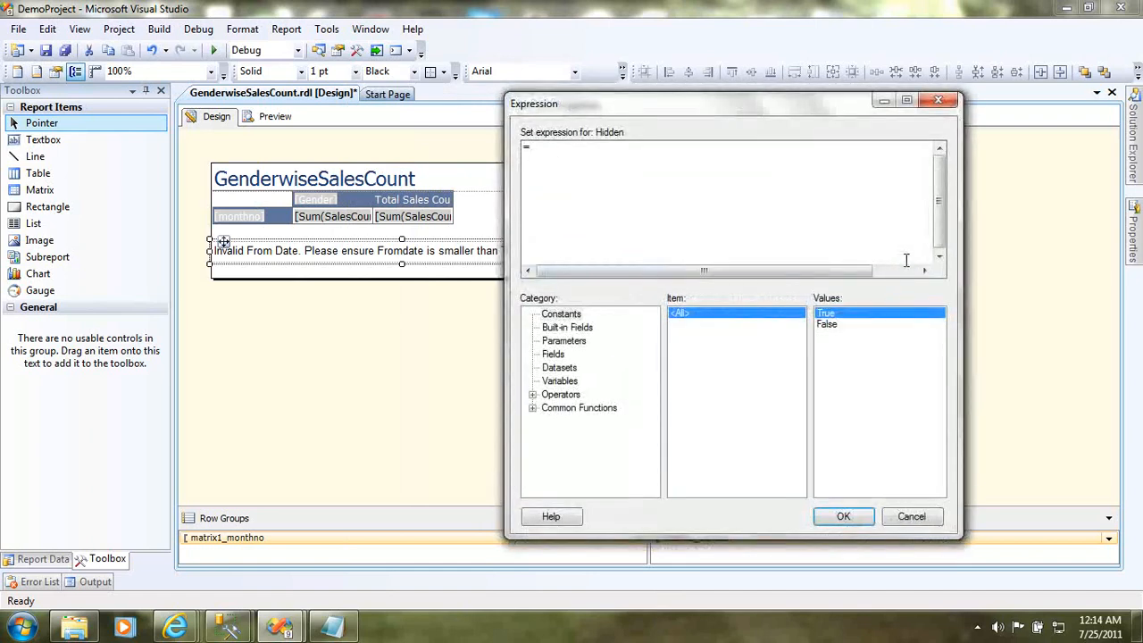
pyautogui.click(563, 341)
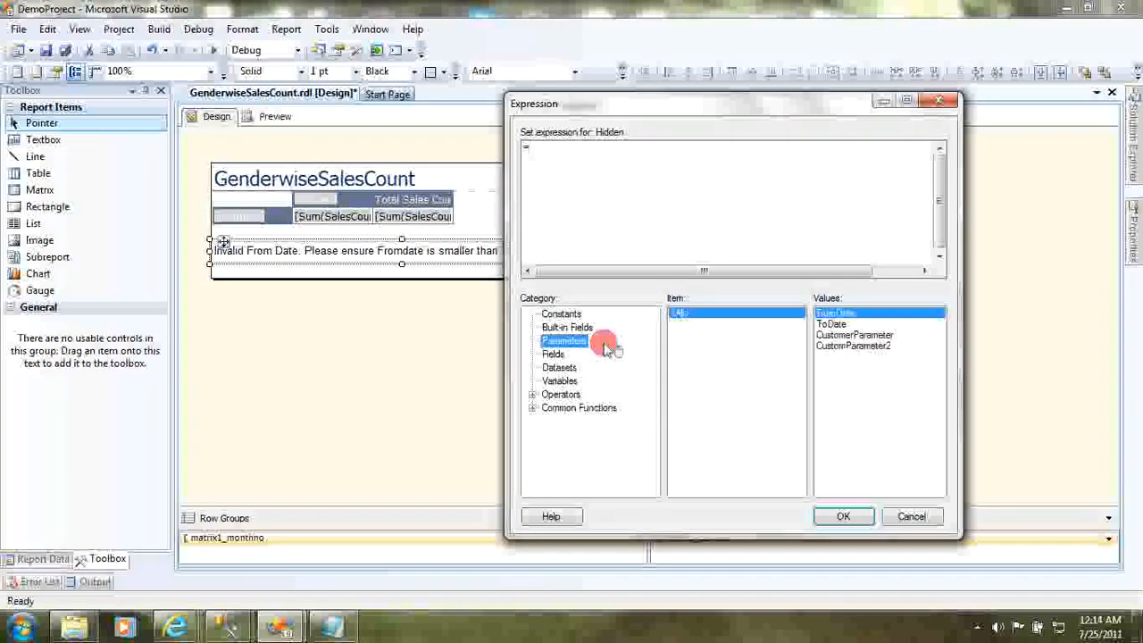
pyautogui.click(868, 335)
pyautogui.click(874, 347)
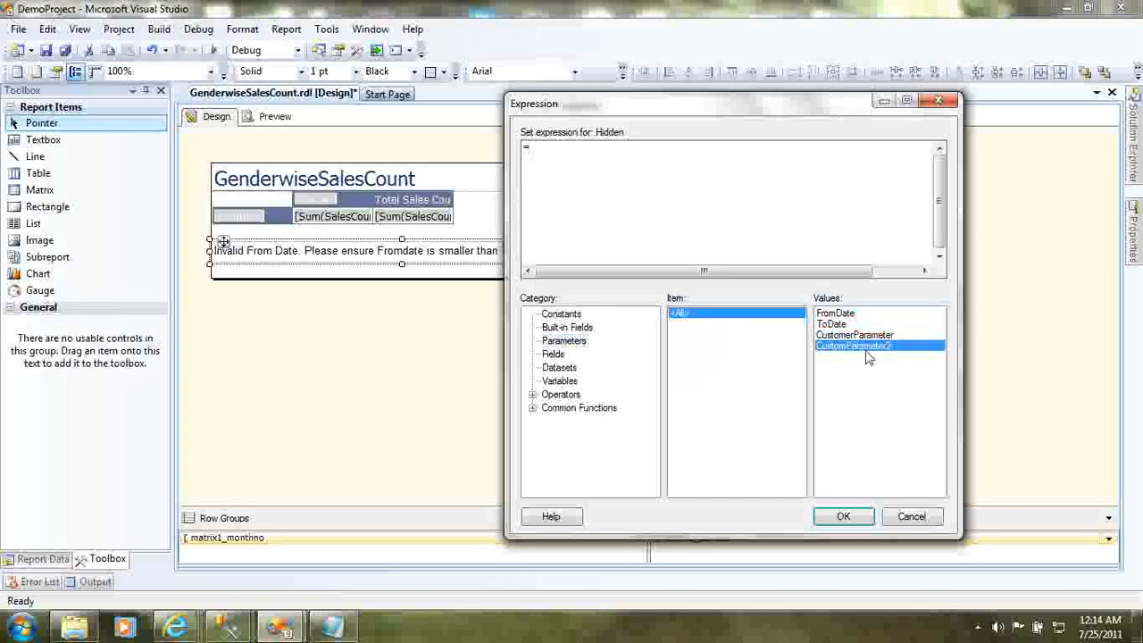
pyautogui.click(845, 517)
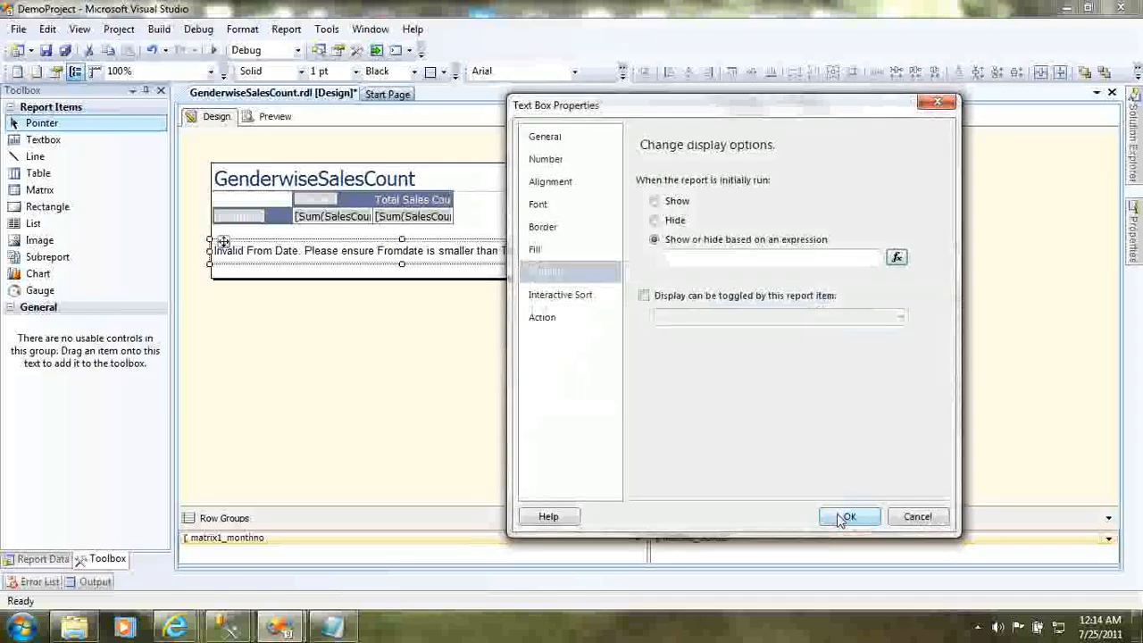
# Step: Set the text box's Hidden expression to =Parameters!CustomParameter2.Value and apply the text box properties
pyautogui.click(896, 258)
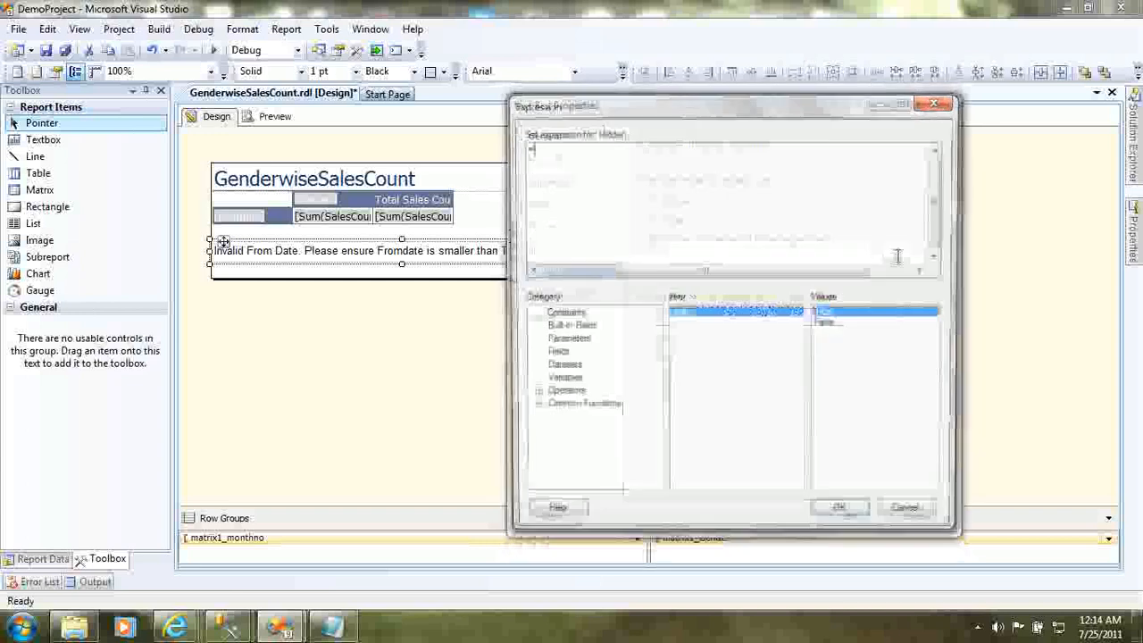
pyautogui.click(572, 340)
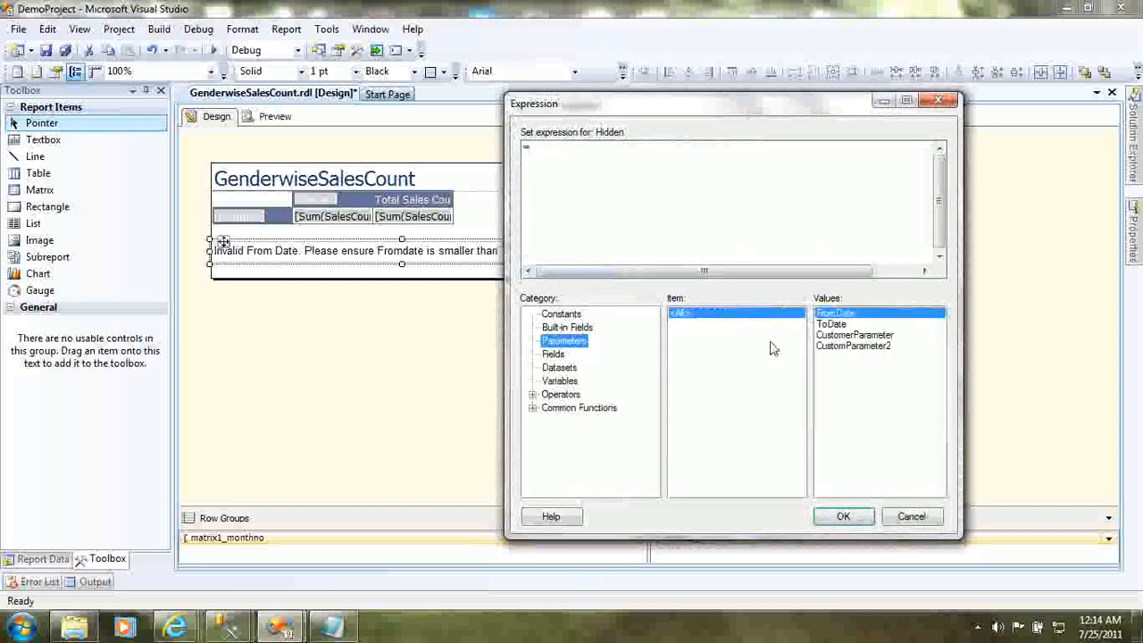
pyautogui.doubleClick(870, 346)
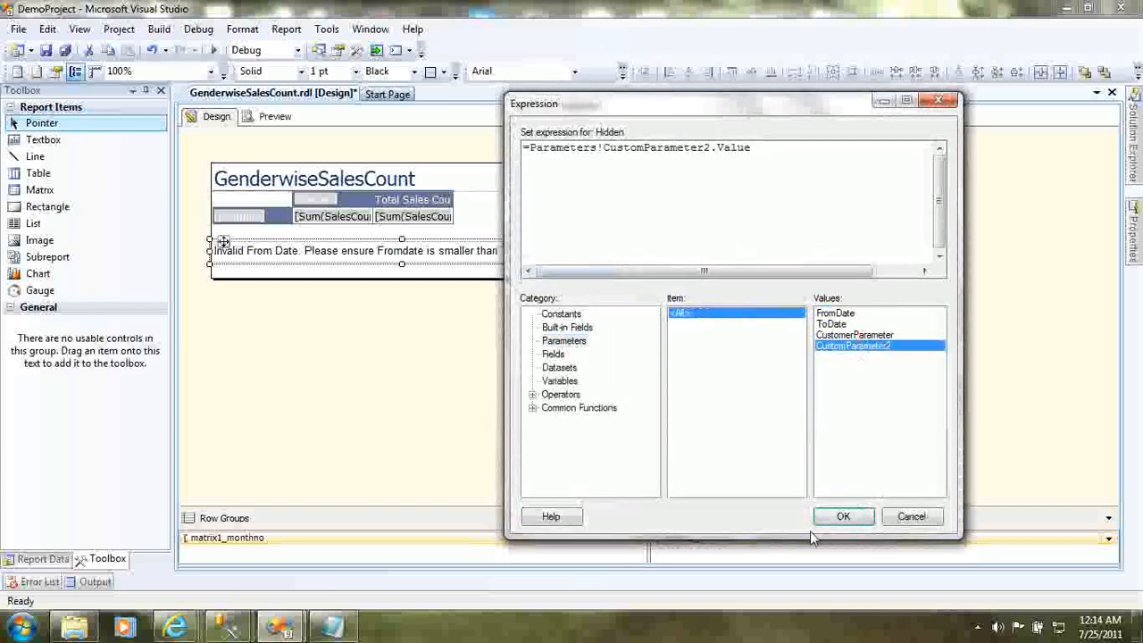
pyautogui.click(842, 517)
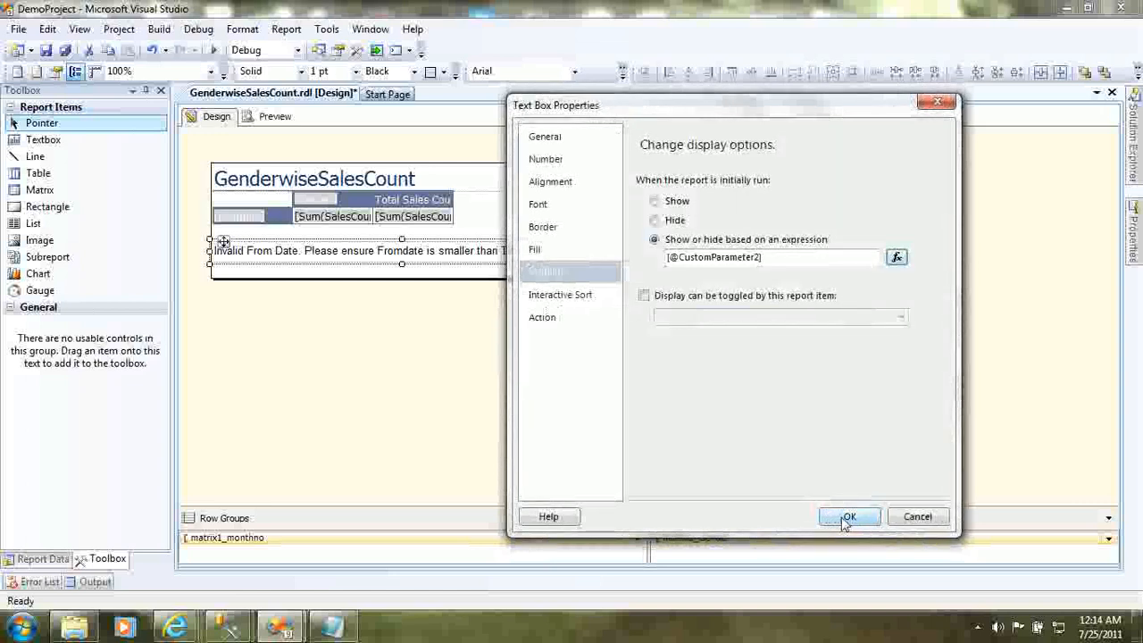
pyautogui.click(844, 519)
pyautogui.click(594, 417)
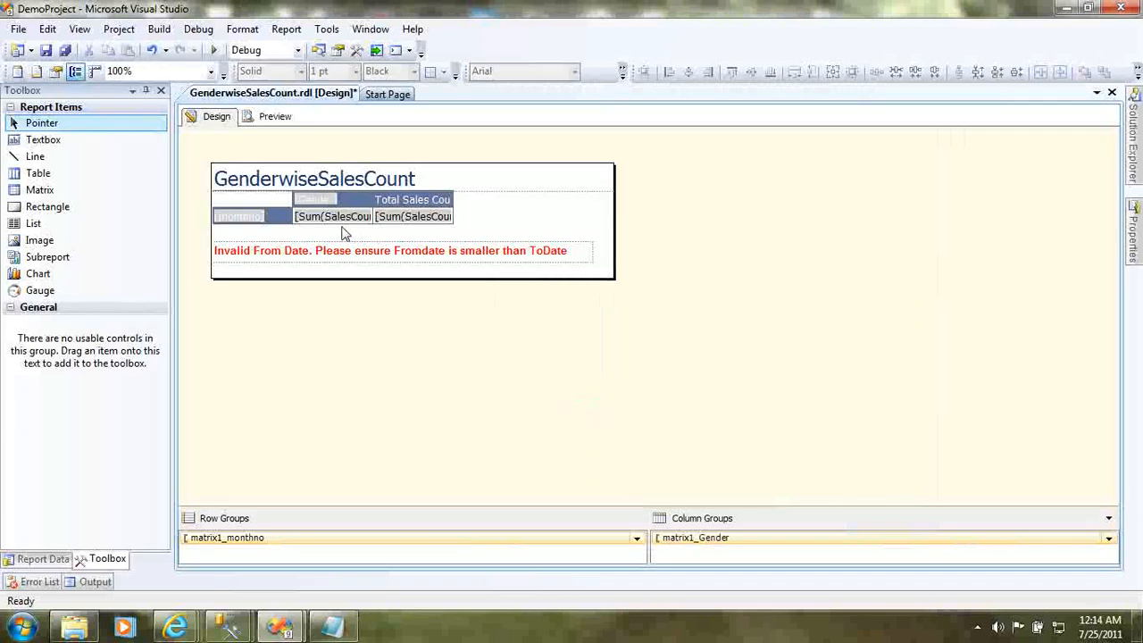
# Step: Preview the report and enter 7/25/2000 as the From Date
pyautogui.click(254, 116)
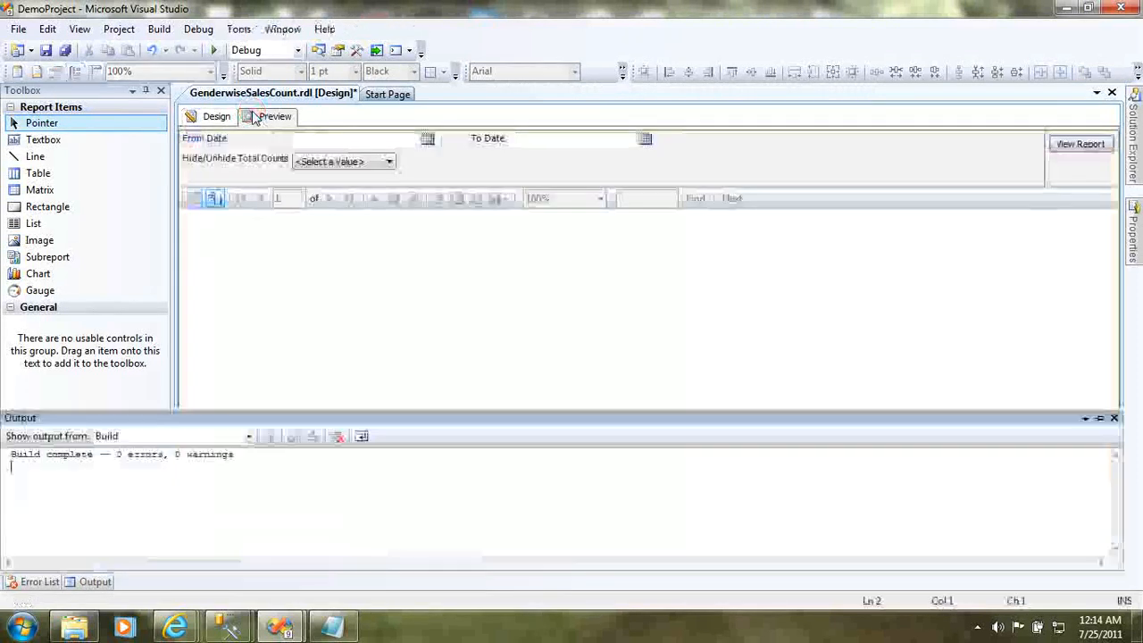
pyautogui.click(427, 141)
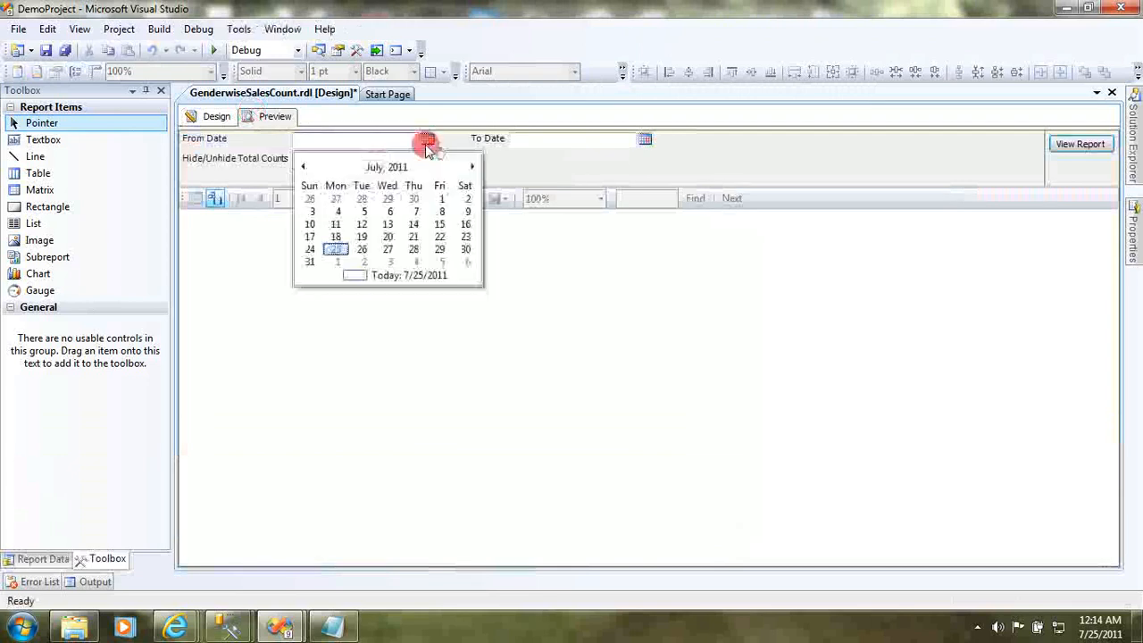
pyautogui.click(336, 249)
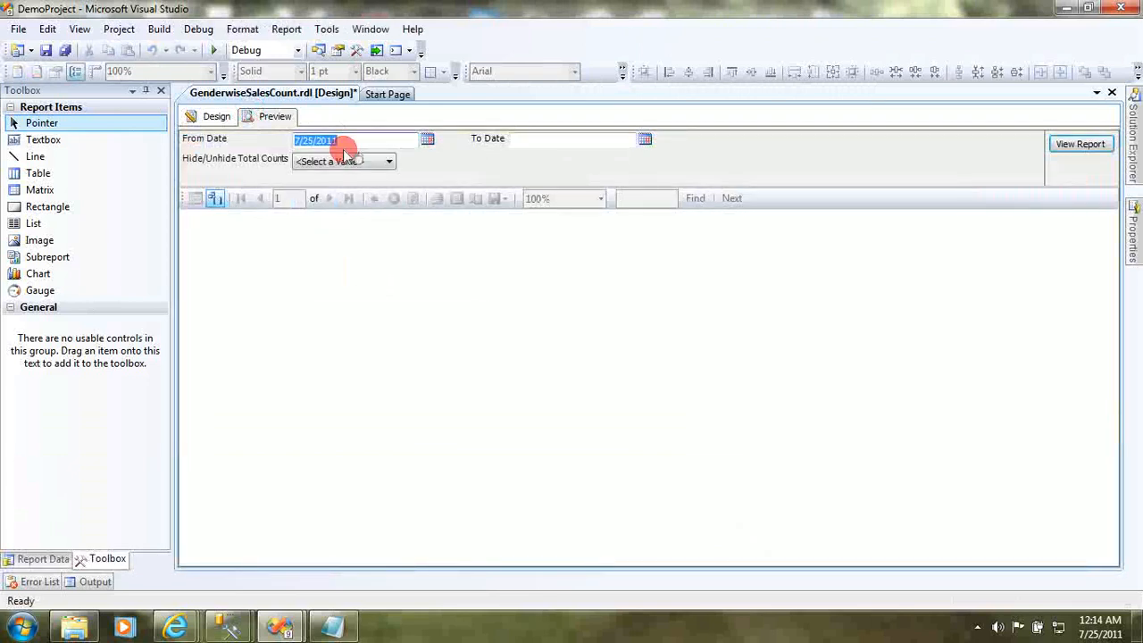
pyautogui.click(355, 141)
pyautogui.press('BackSpace')
pyautogui.press('BackSpace')
pyautogui.write('00')
pyautogui.press('Tab')
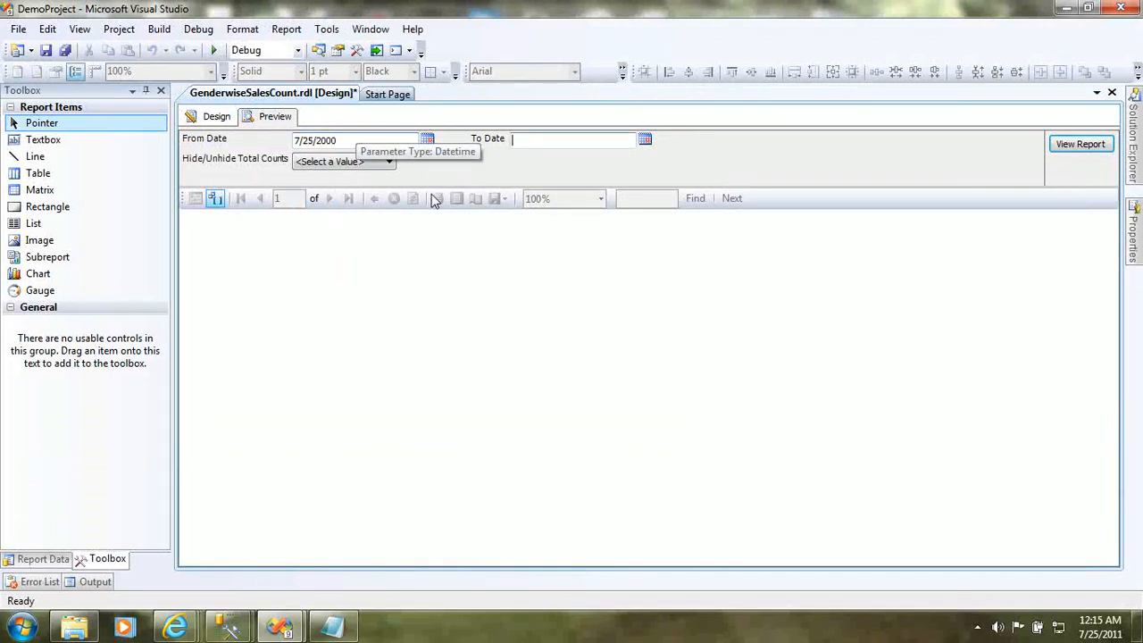
# Step: Set the To Date to 7/25/2011, choose Unhide Total Counts, and run the report
pyautogui.click(645, 141)
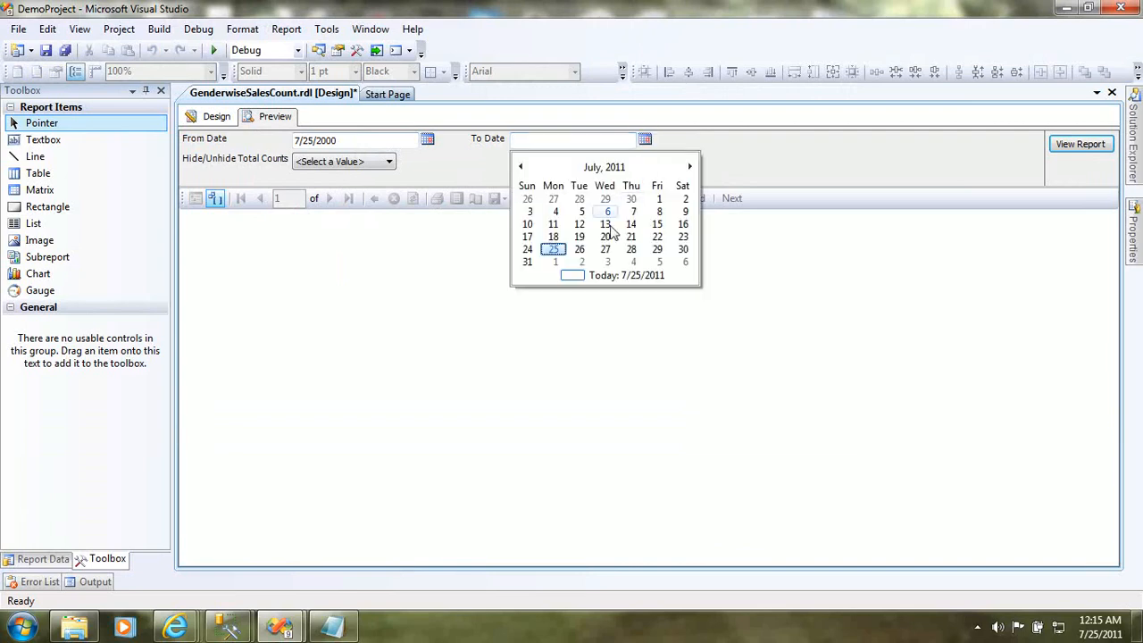
pyautogui.click(616, 277)
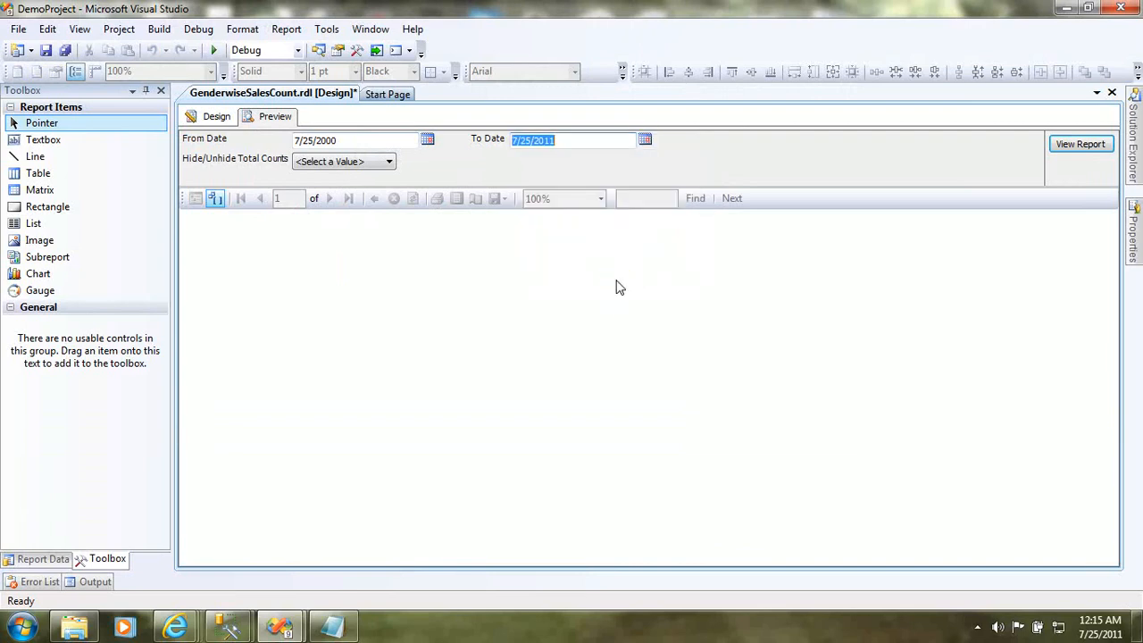
pyautogui.click(370, 164)
pyautogui.click(356, 198)
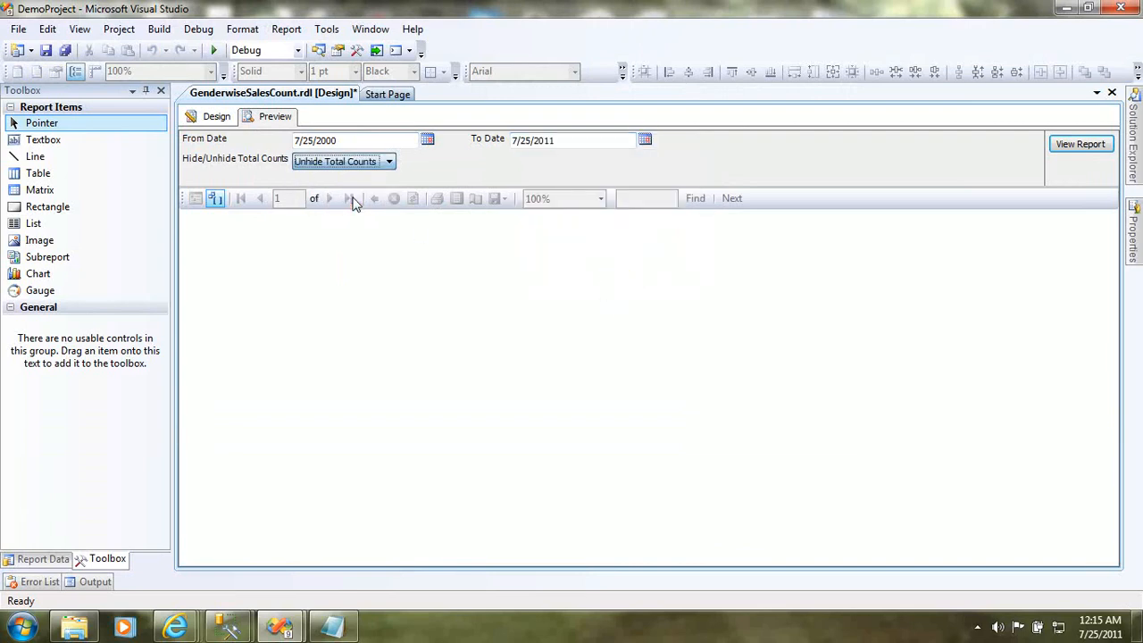
pyautogui.click(1057, 147)
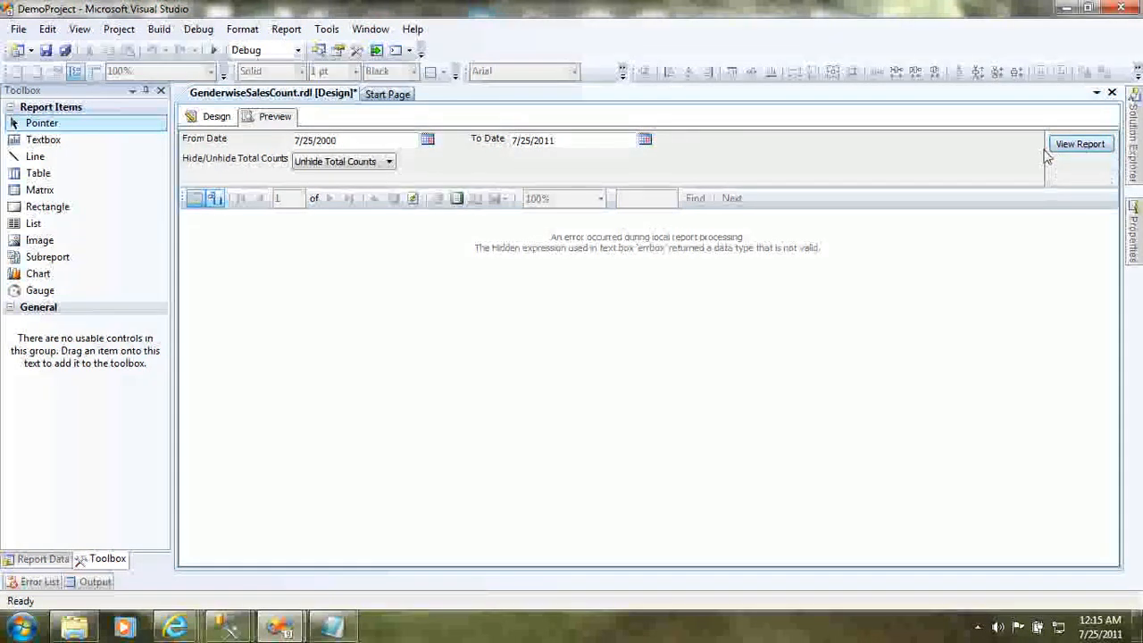
# Step: Return to the report design, change CustomParameter2's data type to Boolean, check its default value, and save the parameter
pyautogui.click(210, 116)
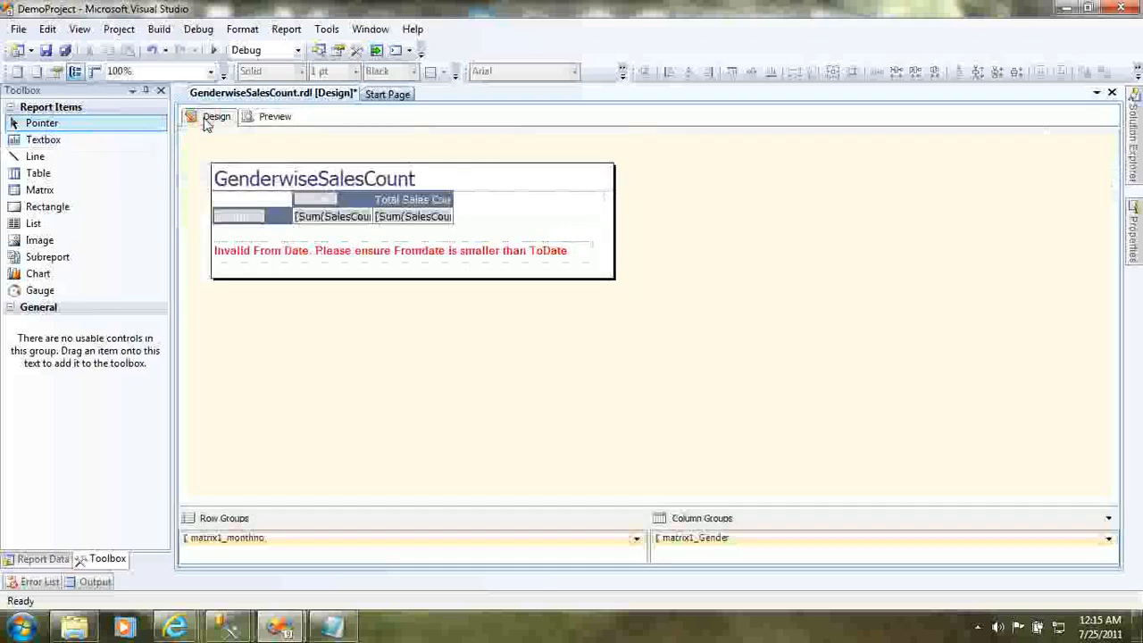
pyautogui.click(146, 91)
pyautogui.moveTo(7, 204)
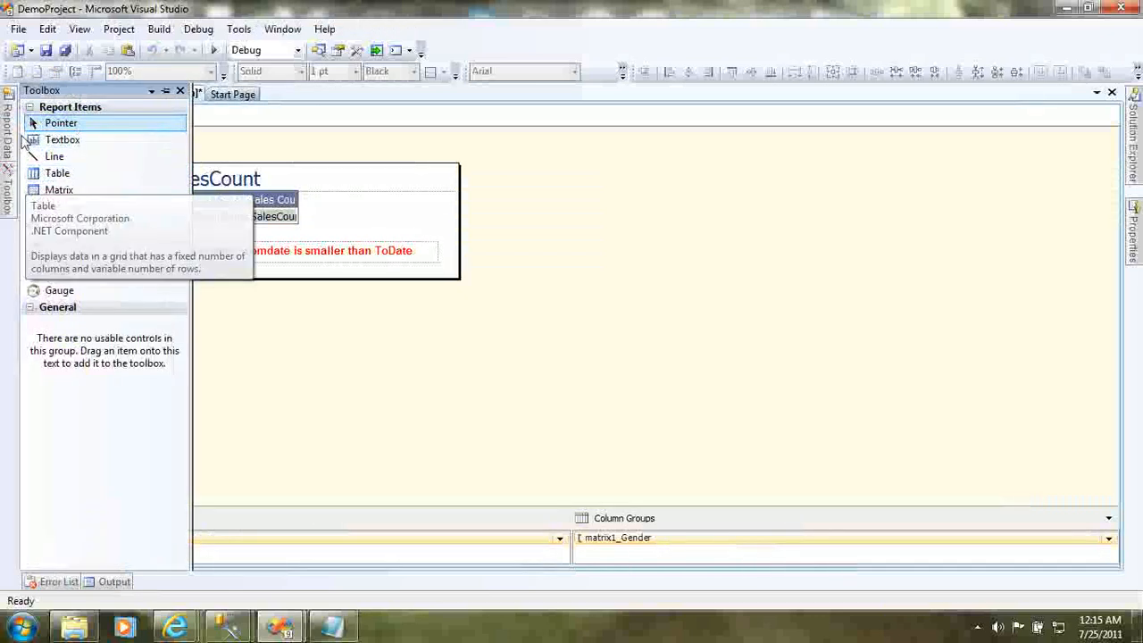
pyautogui.moveTo(5, 111)
pyautogui.rightClick(109, 207)
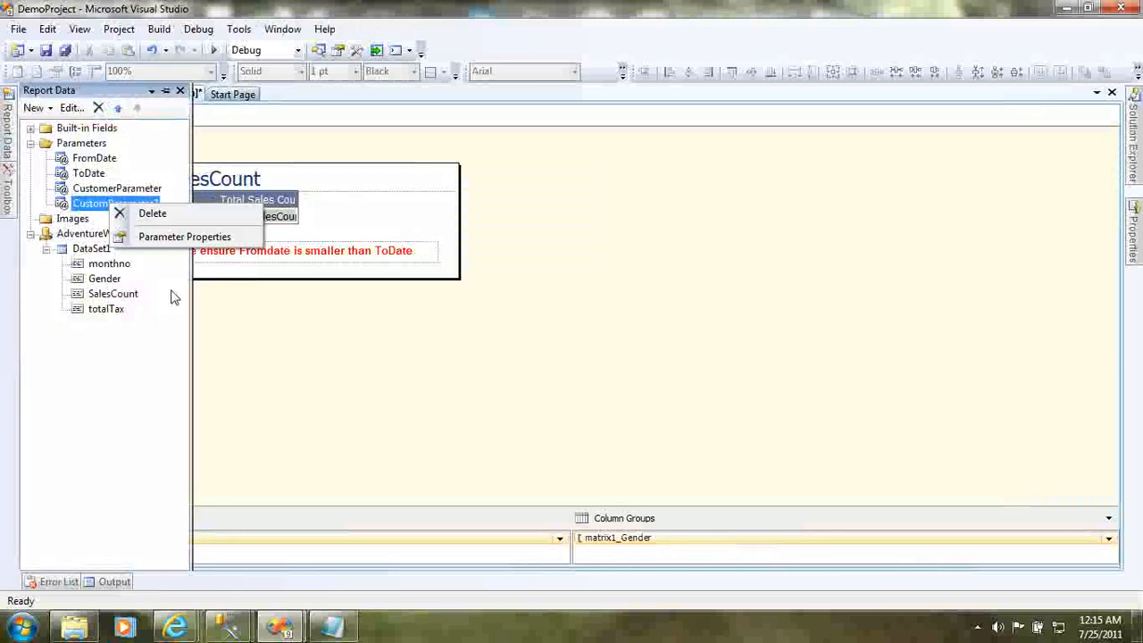
pyautogui.click(184, 237)
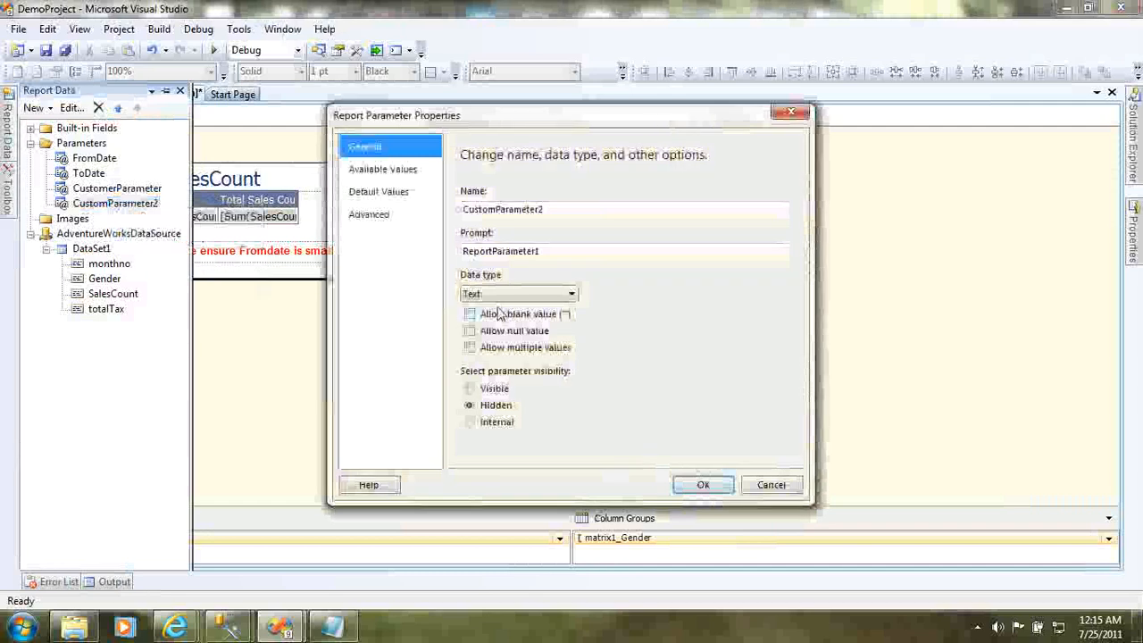
pyautogui.click(500, 295)
pyautogui.click(482, 320)
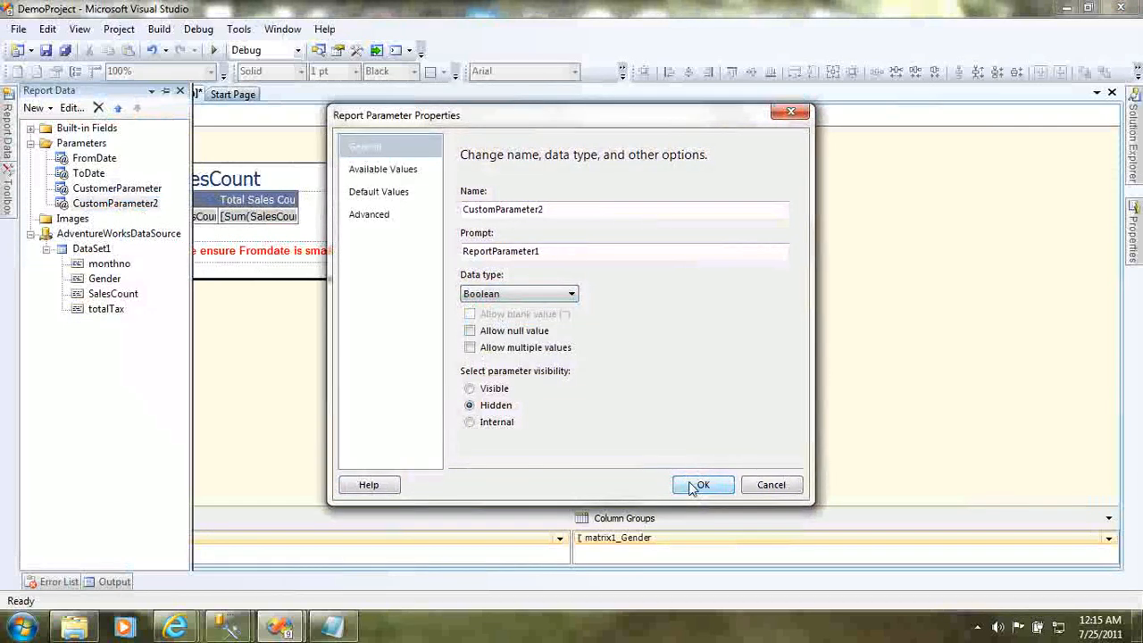
pyautogui.click(392, 191)
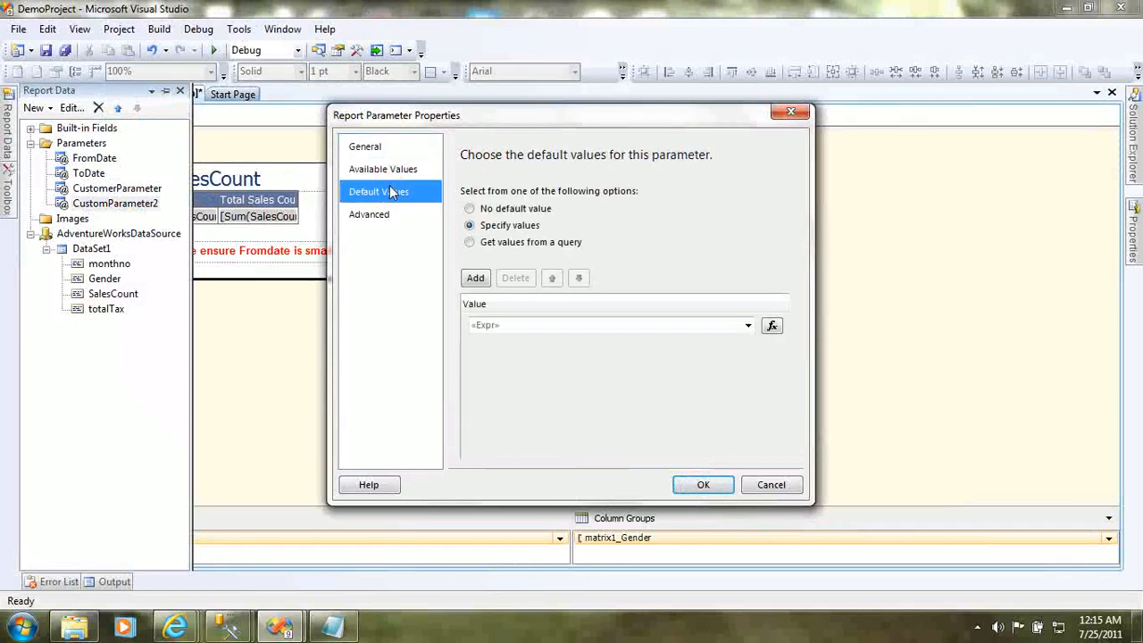
pyautogui.click(705, 483)
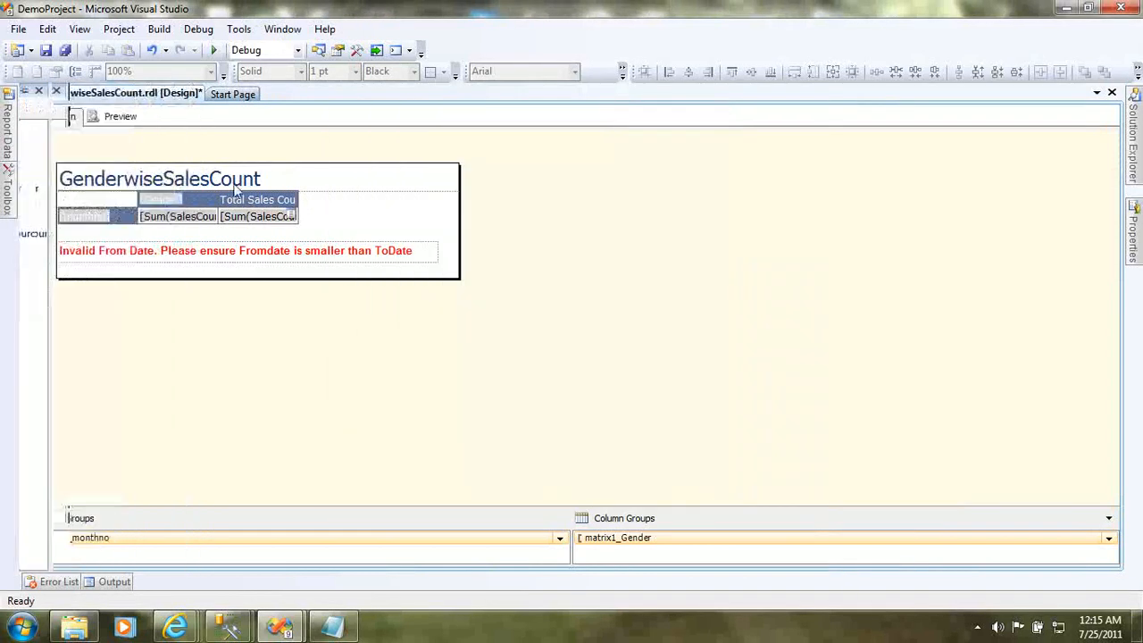
# Step: Preview the report and set the From Date to 7/25/2001
pyautogui.click(119, 117)
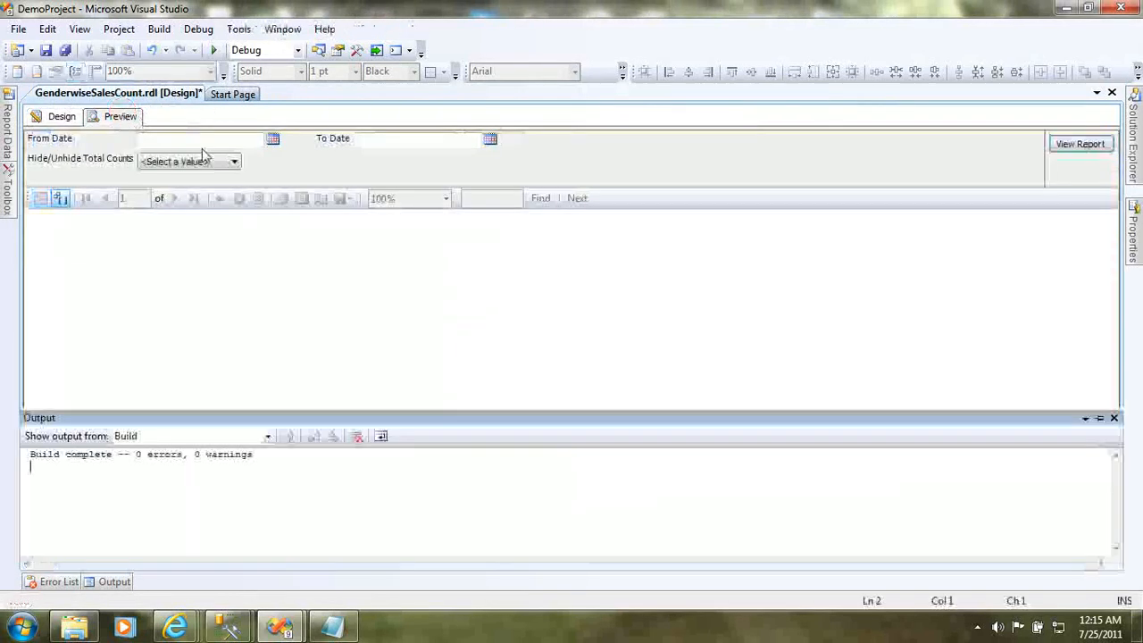
pyautogui.click(271, 139)
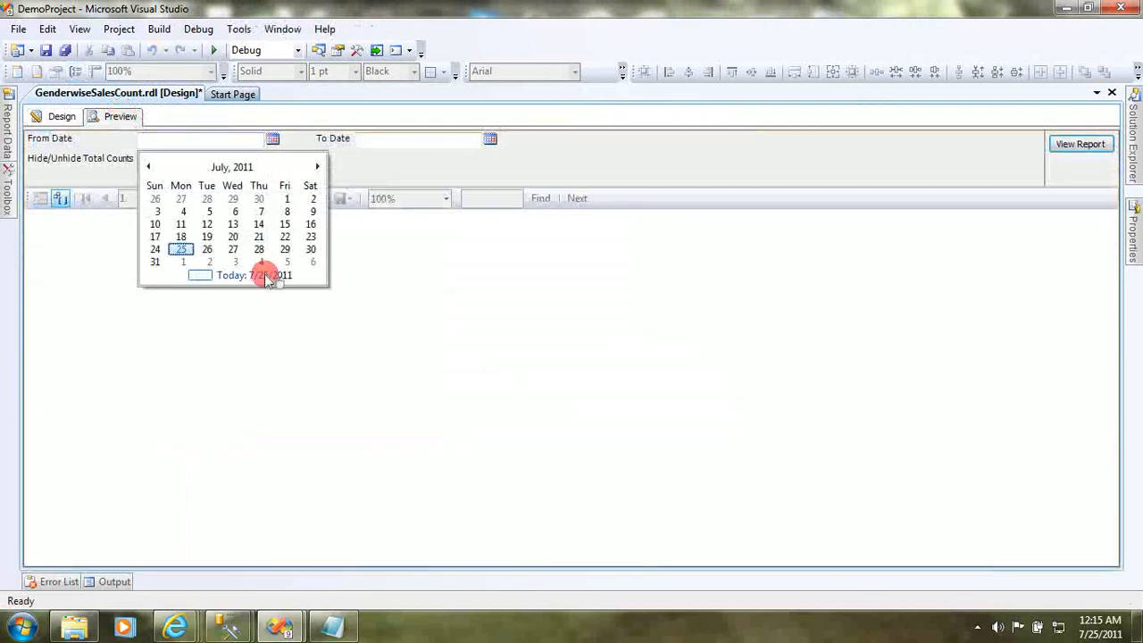
pyautogui.click(268, 276)
pyautogui.click(239, 141)
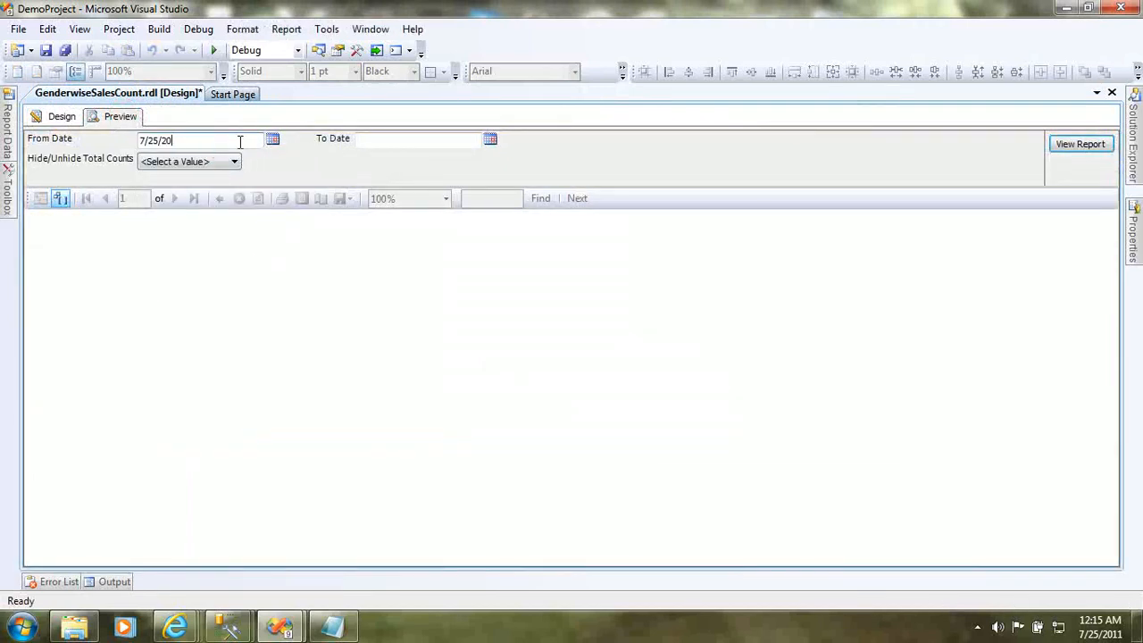
# Step: Set the To Date to 7/25/2011, choose Hide Total Counts, and run the report
pyautogui.click(490, 140)
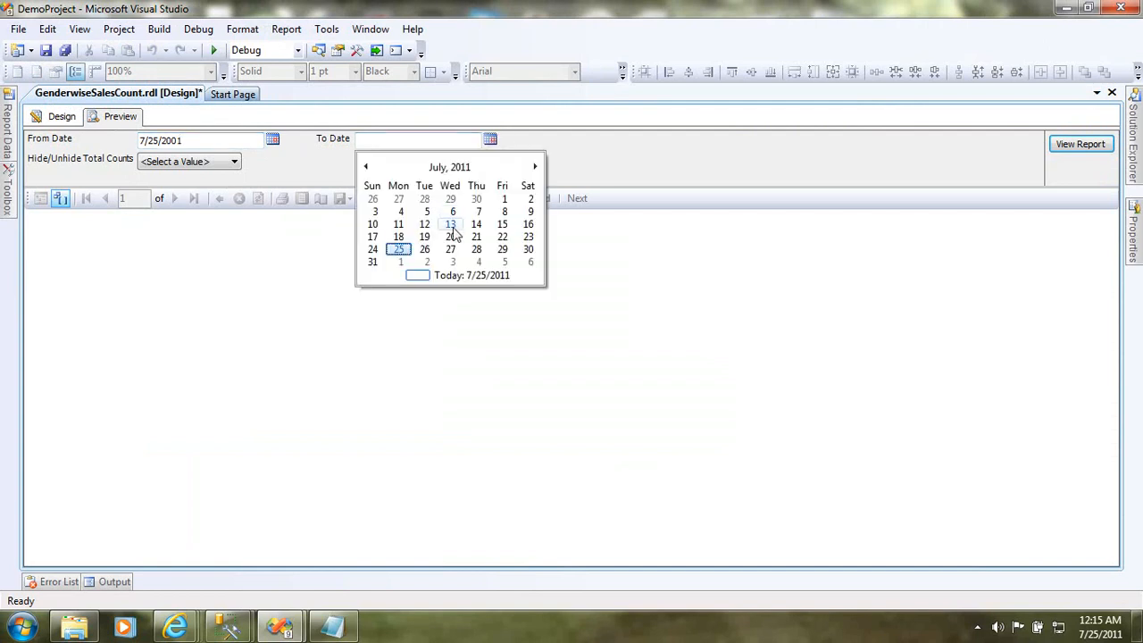
pyautogui.click(472, 275)
pyautogui.click(234, 162)
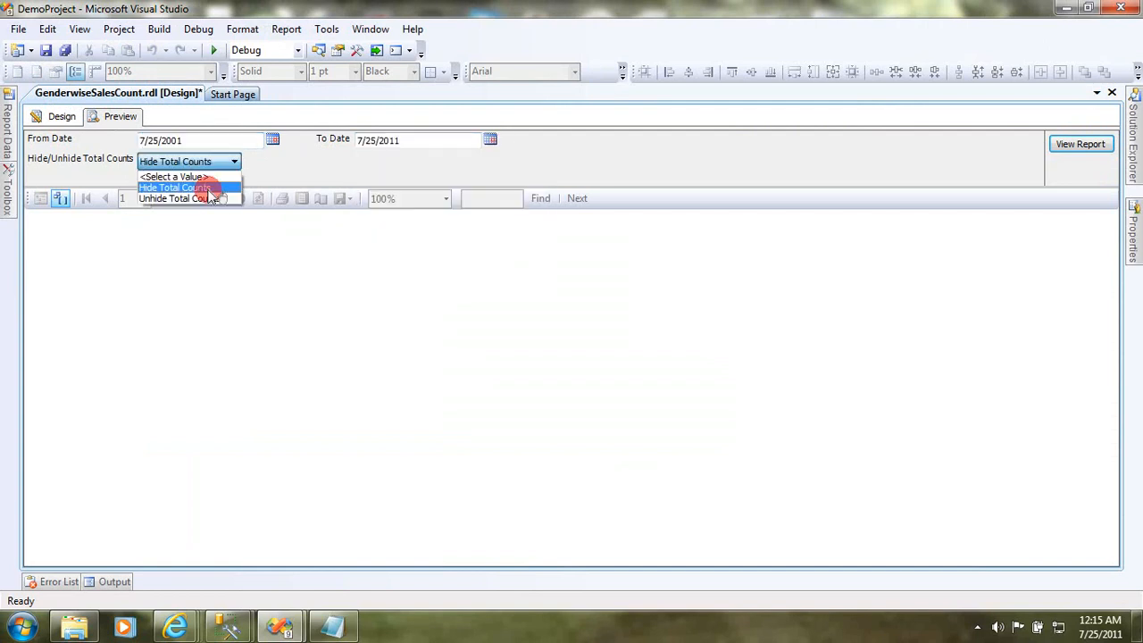
pyautogui.click(201, 183)
pyautogui.click(1065, 146)
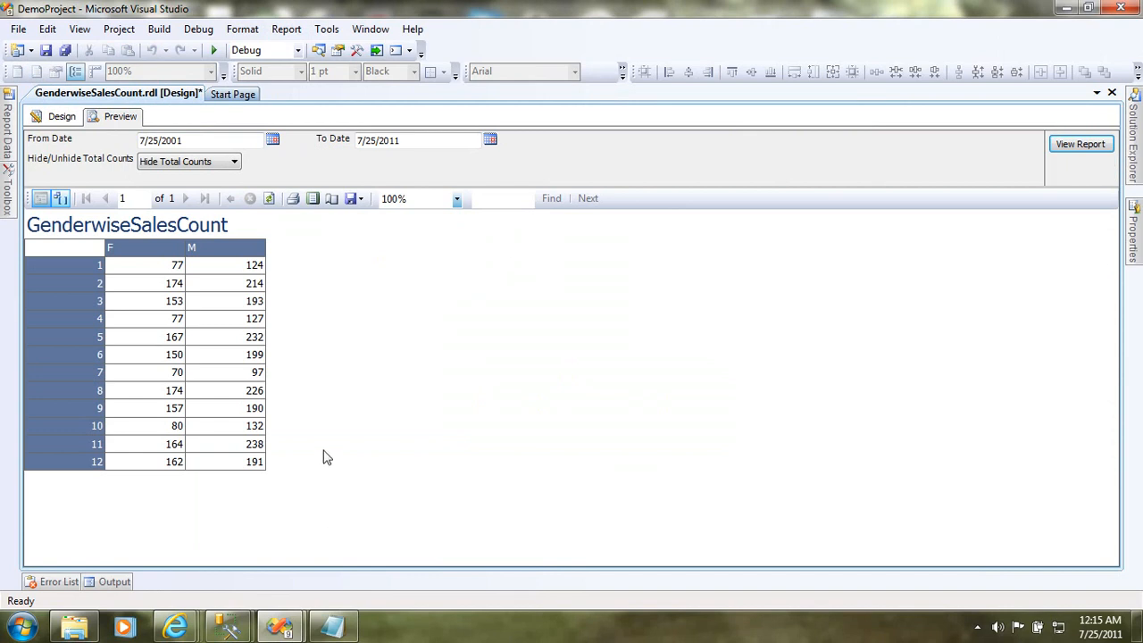
# Step: Switch the total counts option to Unhide Total Counts and rerun the report
pyautogui.click(234, 161)
pyautogui.click(201, 183)
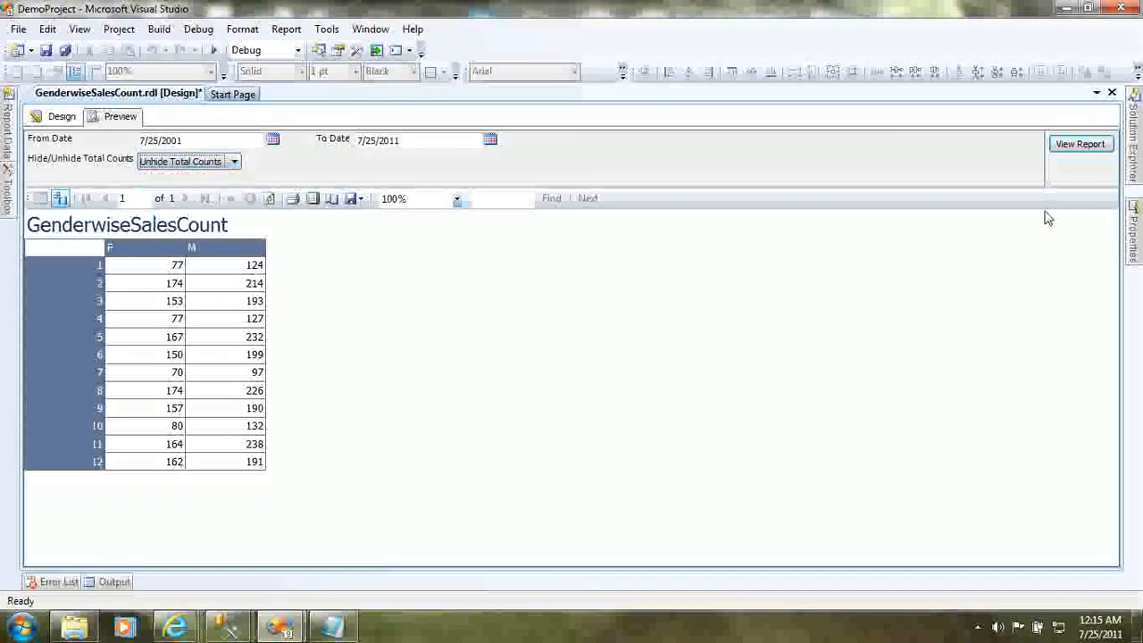
pyautogui.click(1095, 148)
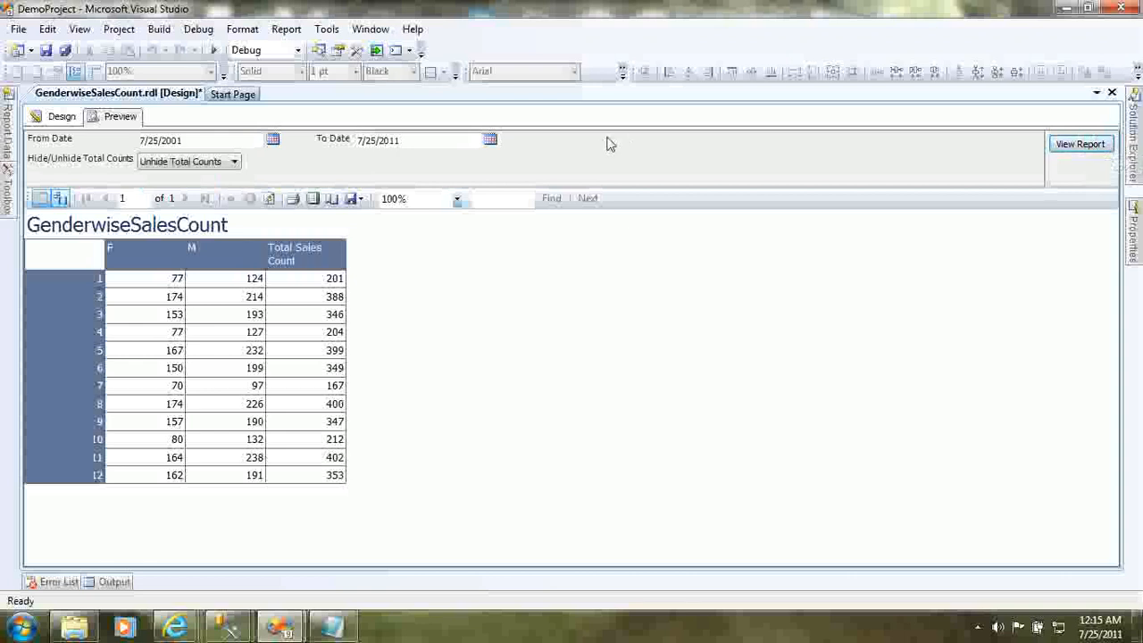
# Step: Change the From Date to 7/25/2010 and rerun the report
pyautogui.click(205, 140)
pyautogui.press('BackSpace')
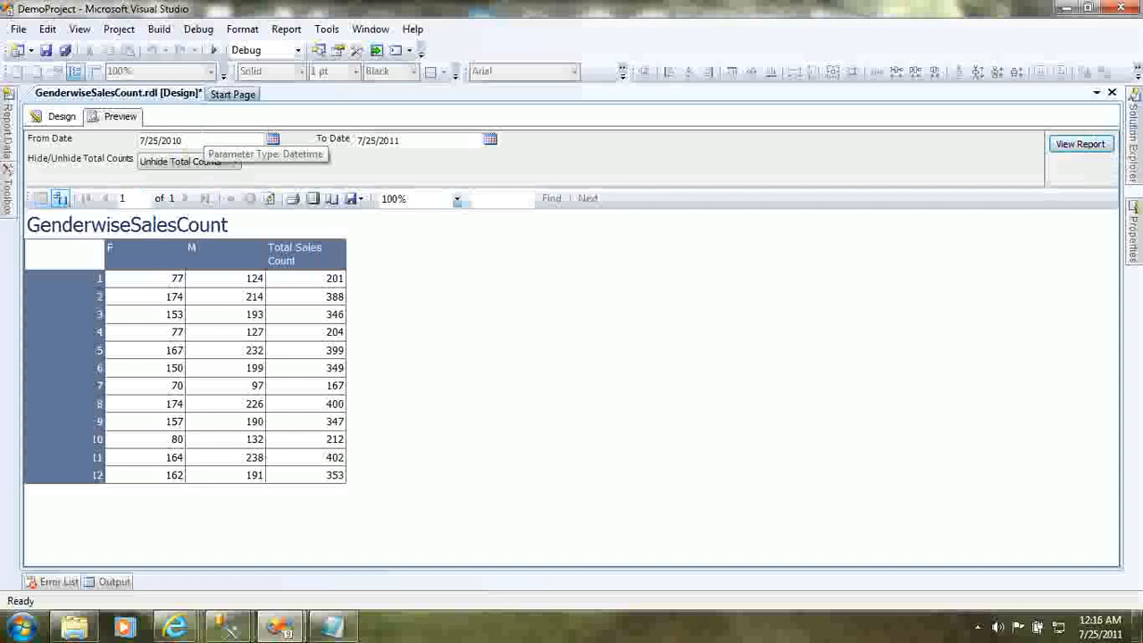
pyautogui.write('0')
pyautogui.click(1079, 145)
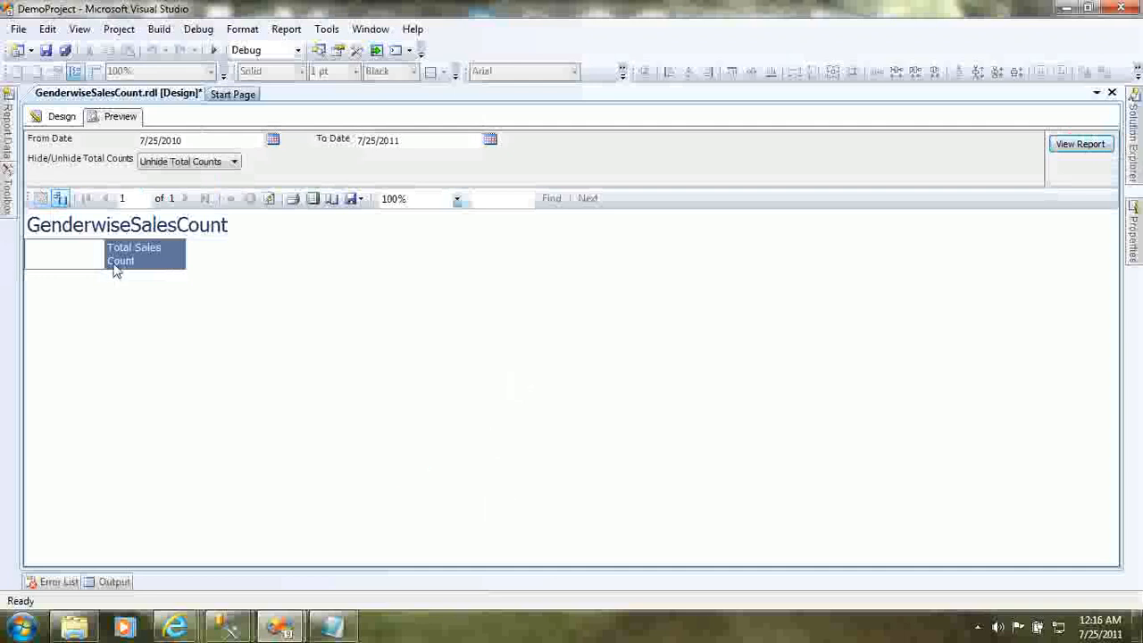
pyautogui.moveTo(114, 270)
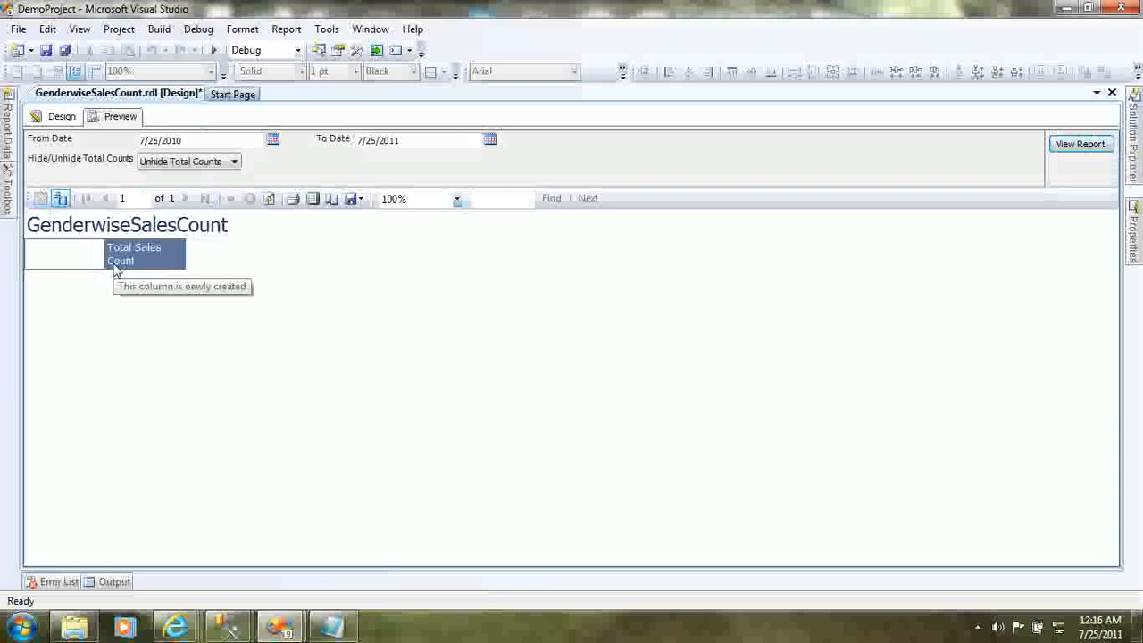
# Step: Return to the report design and set the error text box's Hidden expression to =not (Parameters!CustomParameter2.Value), applying the text box properties
pyautogui.click(63, 118)
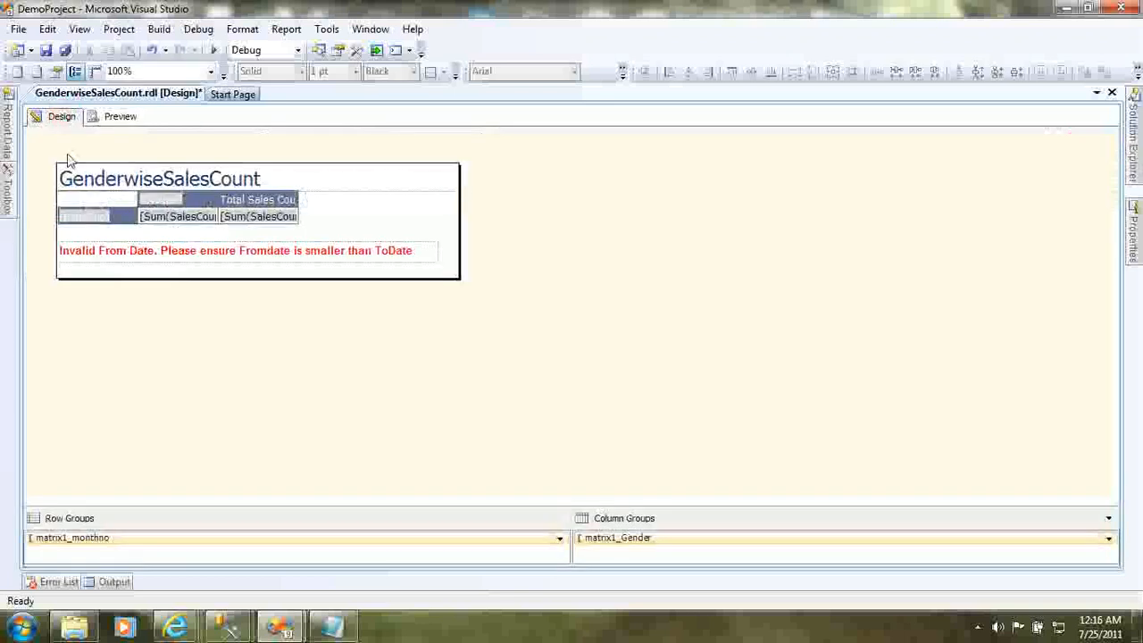
pyautogui.click(209, 245)
pyautogui.rightClick(213, 247)
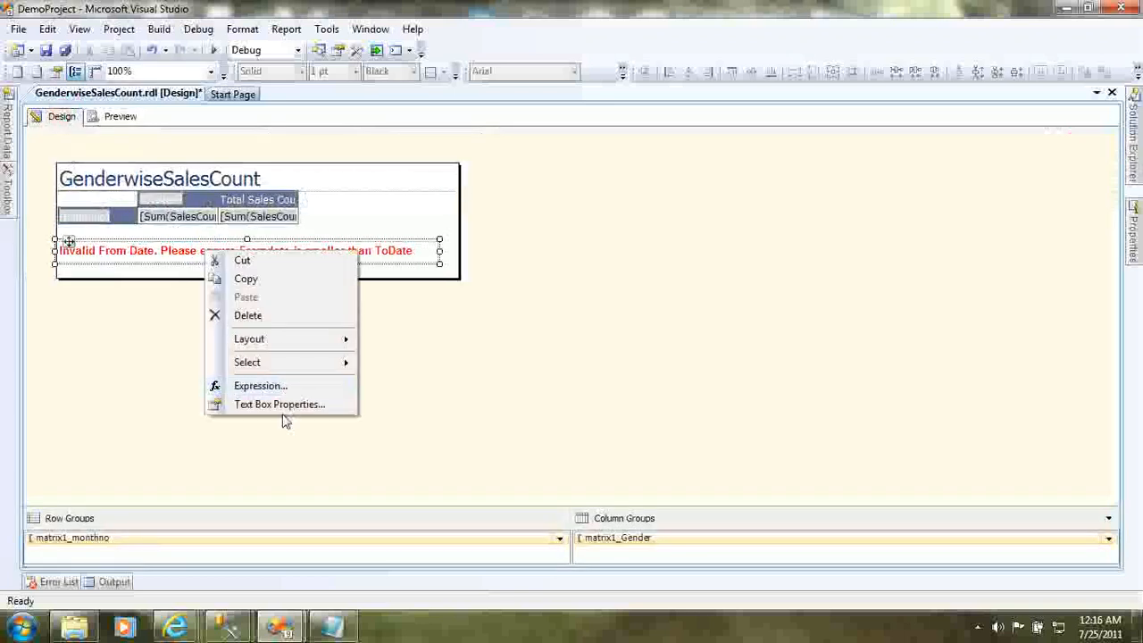
pyautogui.click(284, 410)
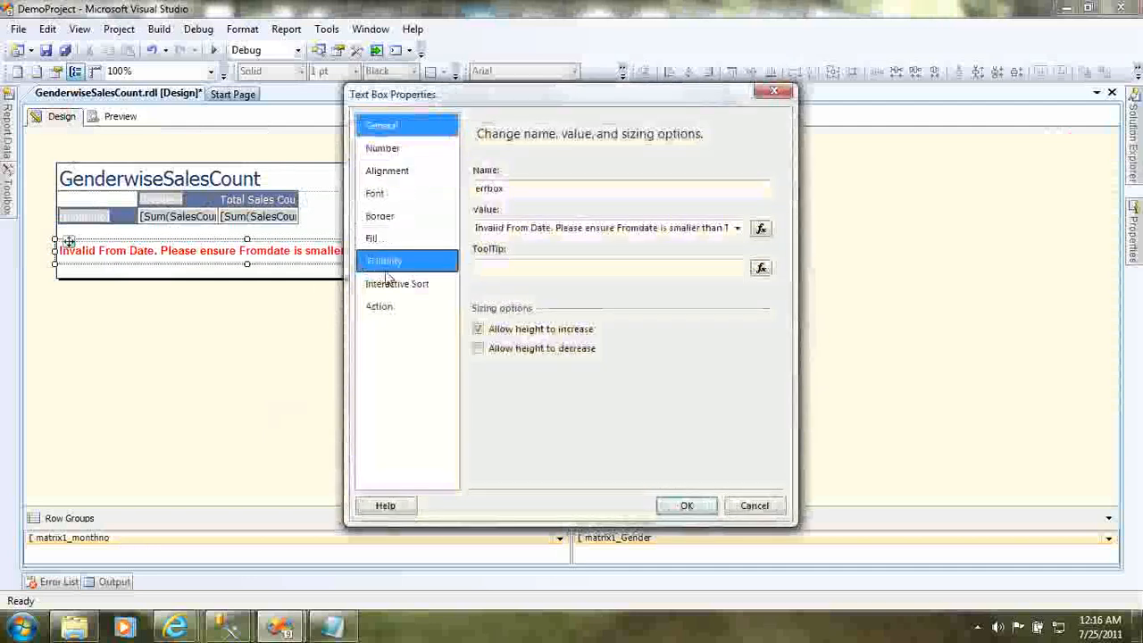
pyautogui.click(388, 266)
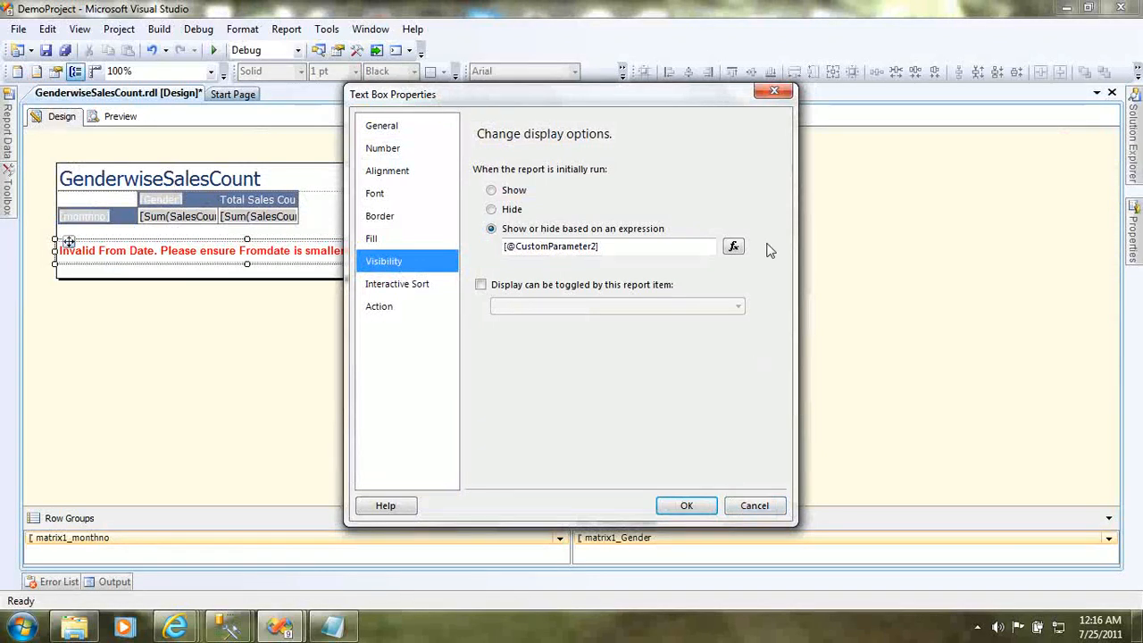
pyautogui.click(733, 247)
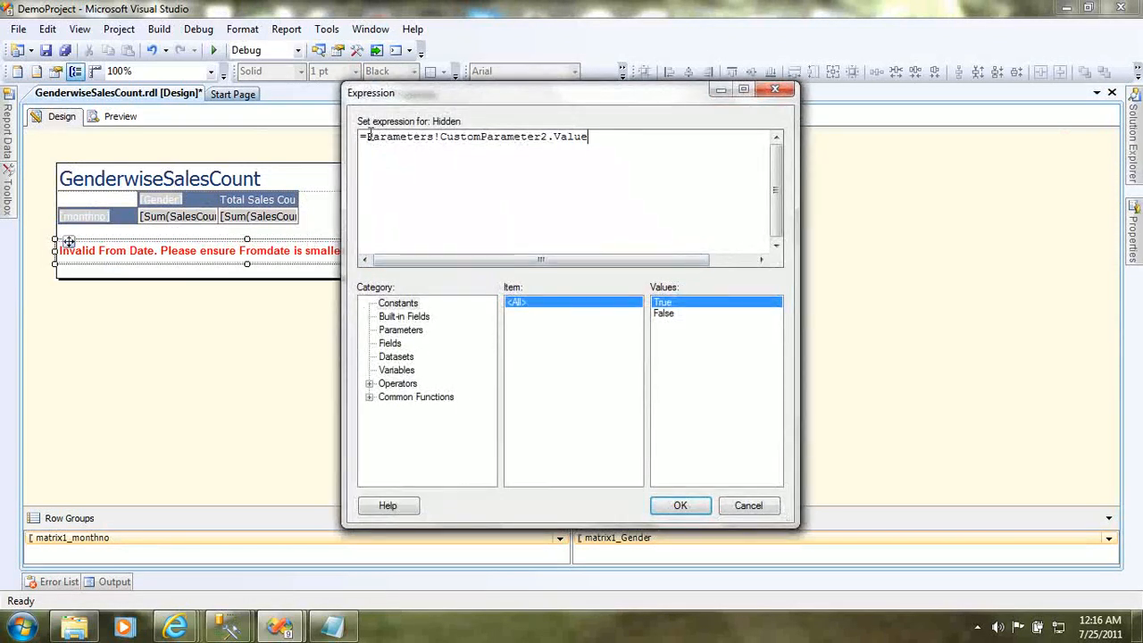
pyautogui.click(367, 136)
pyautogui.write('not (')
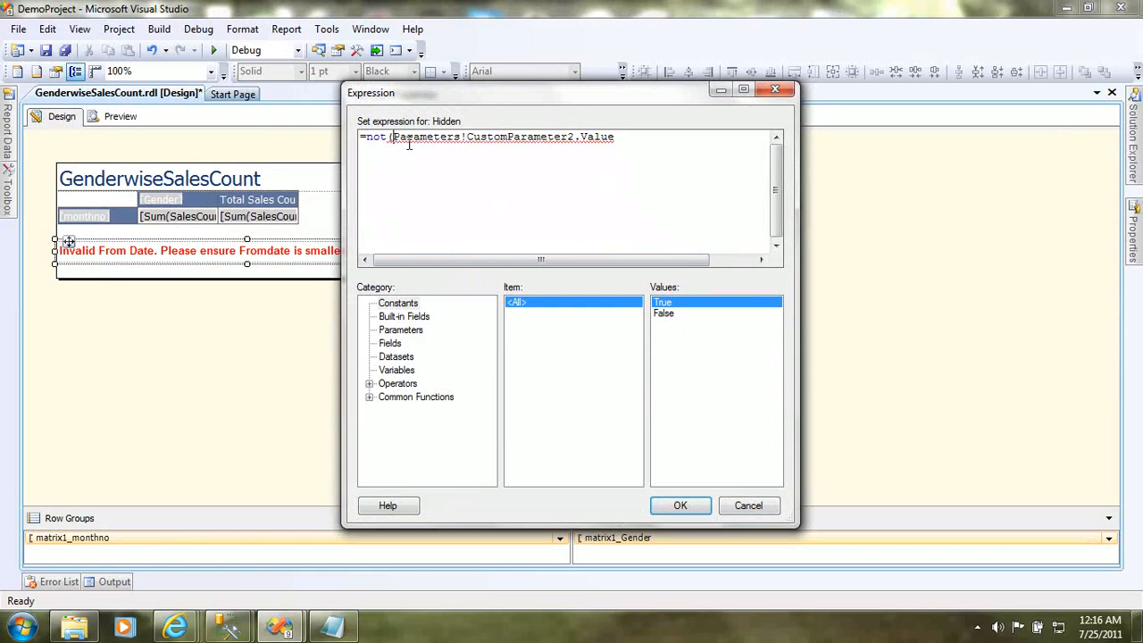
pyautogui.write(')')
pyautogui.click(681, 505)
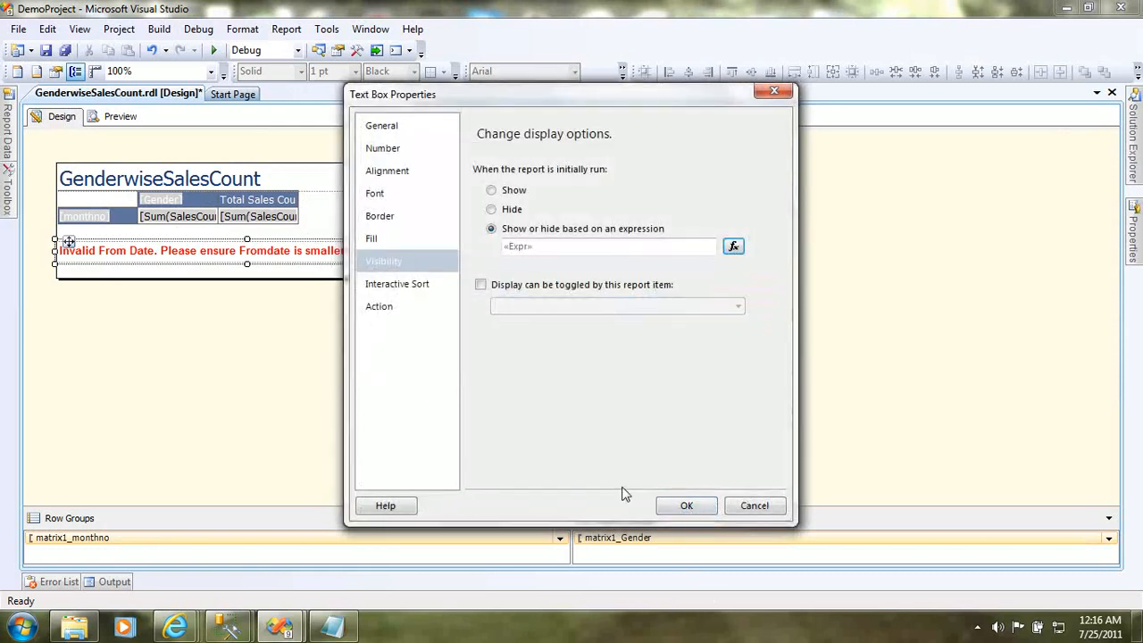
pyautogui.click(662, 509)
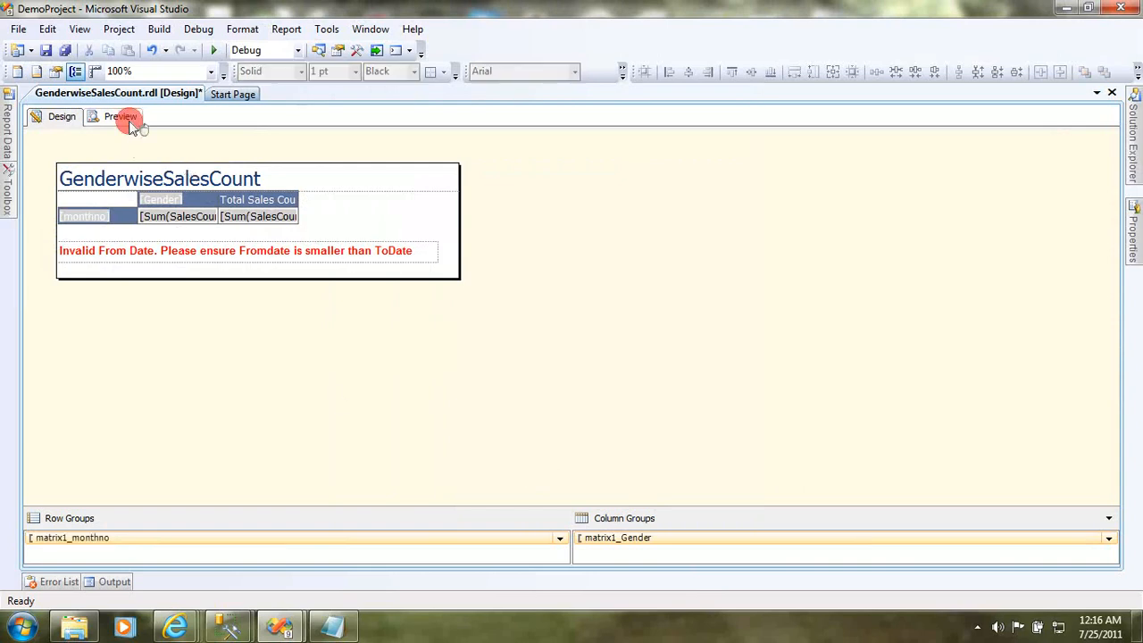
# Step: Preview the report again and enter 7/31/2012 as the From Date
pyautogui.click(112, 116)
pyautogui.click(274, 138)
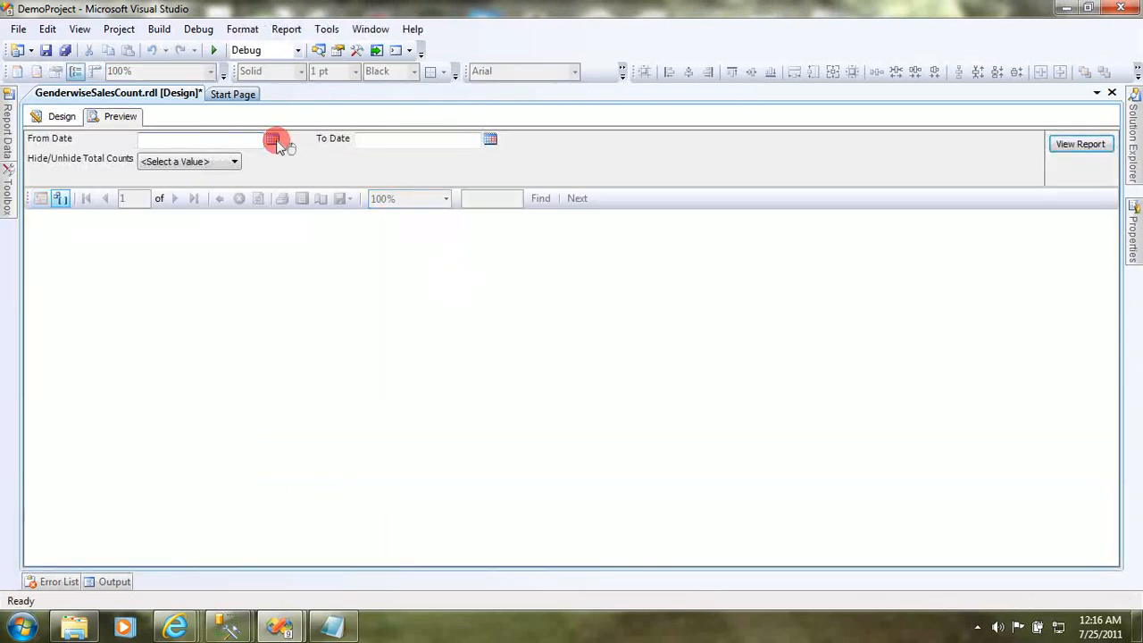
pyautogui.click(211, 168)
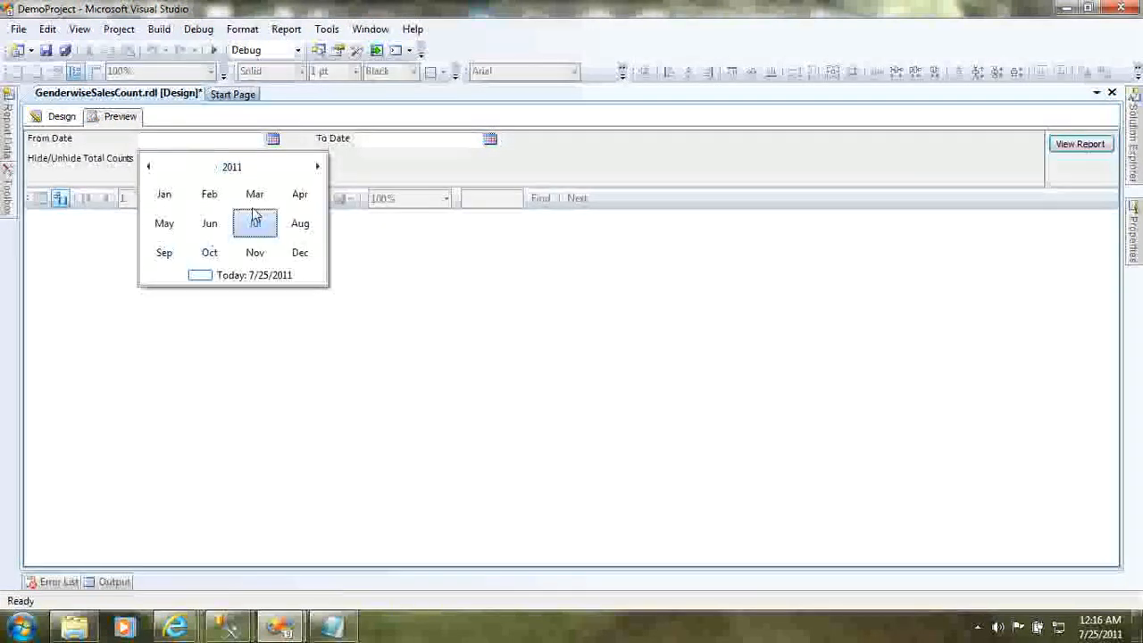
pyautogui.click(178, 200)
pyautogui.click(256, 167)
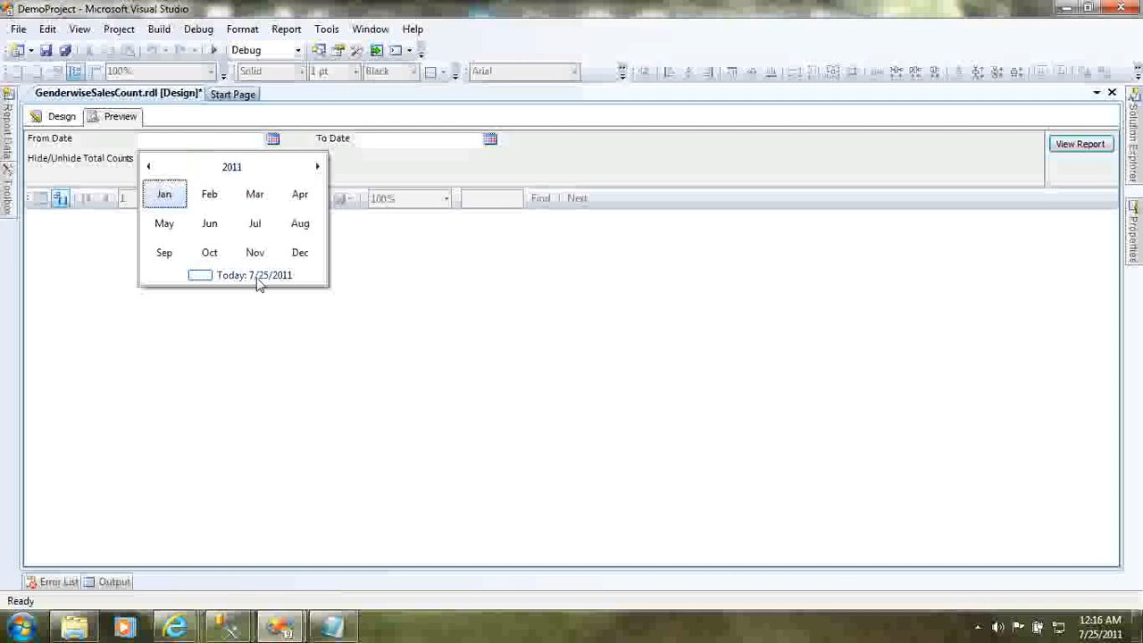
pyautogui.click(258, 275)
pyautogui.click(273, 139)
pyautogui.click(225, 143)
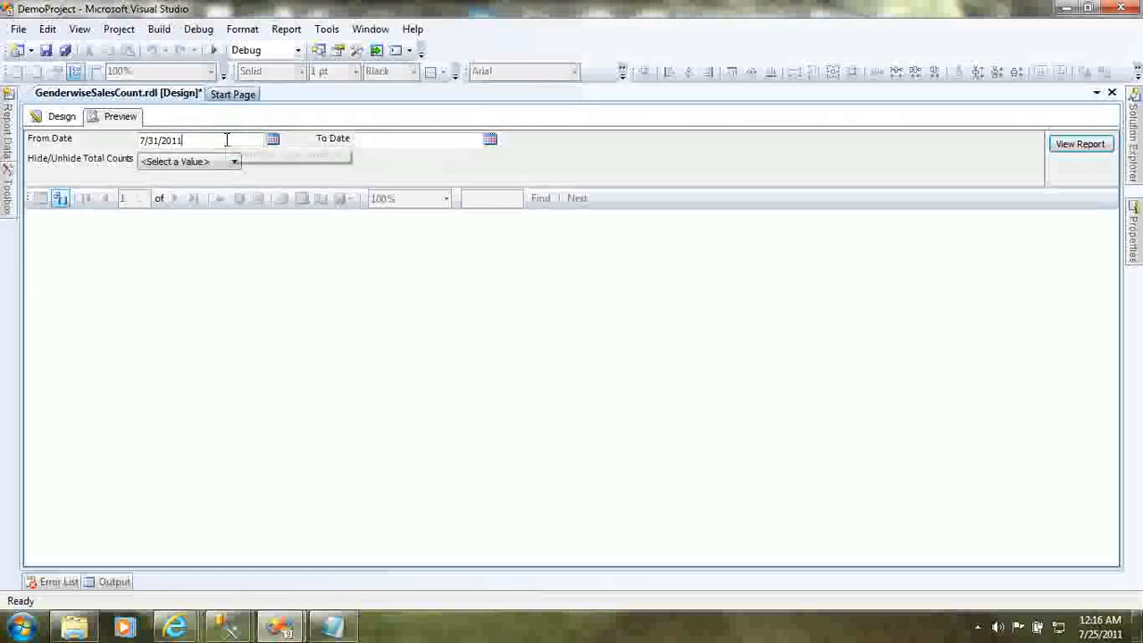
# Step: Set the To Date to 7/25/2011, choose Unhide Total Counts, and run the report with the invalid date range
pyautogui.click(490, 141)
pyautogui.click(482, 275)
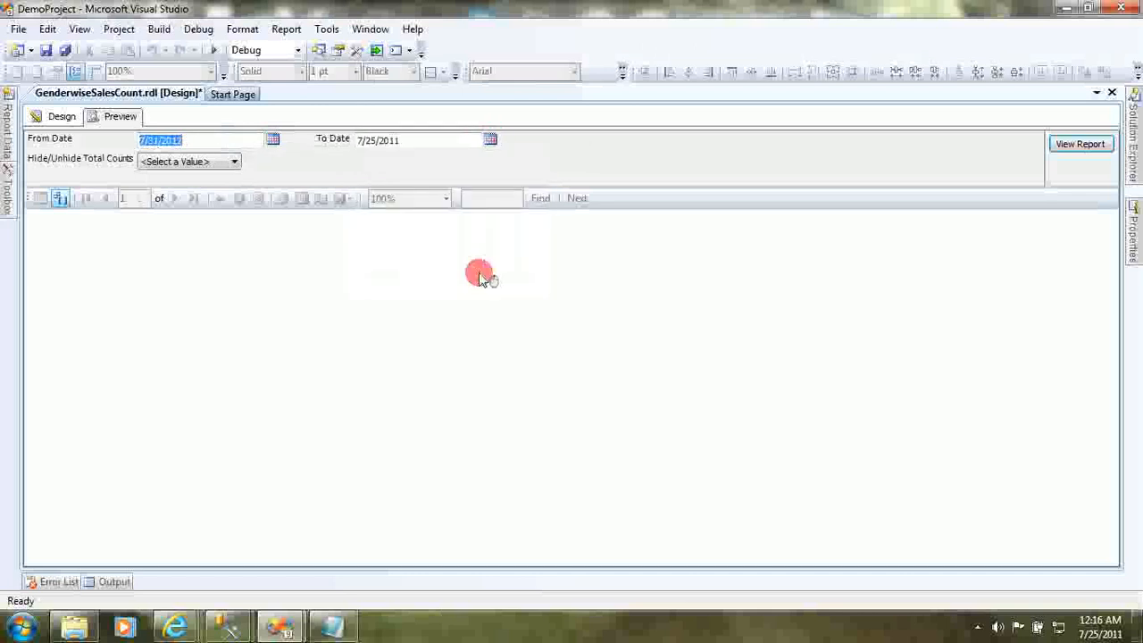
pyautogui.click(187, 162)
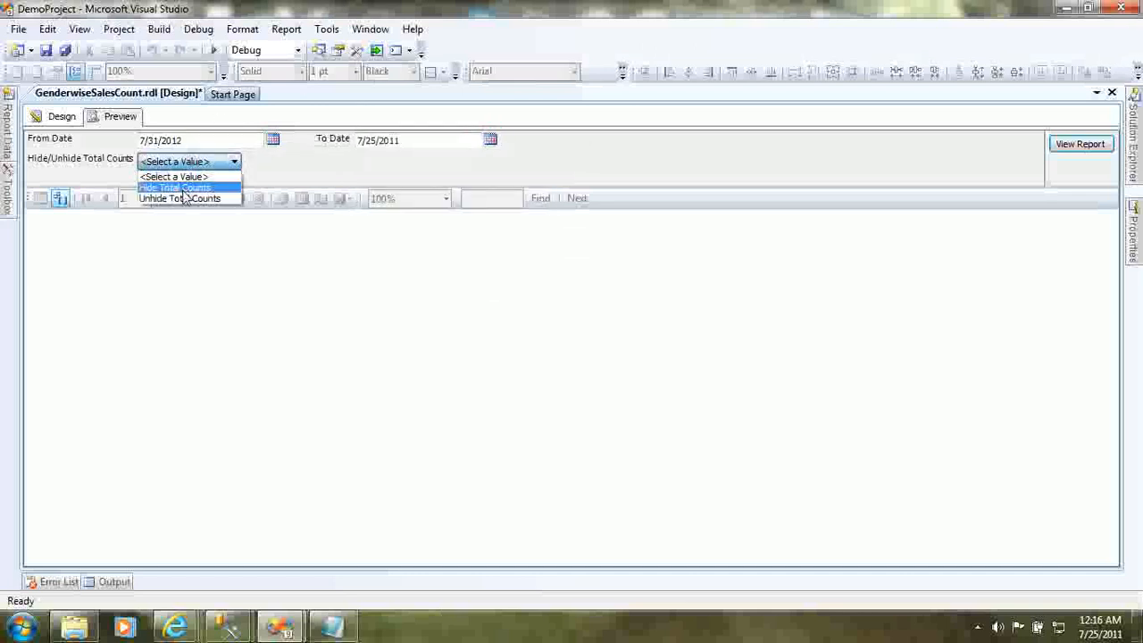
pyautogui.click(190, 193)
pyautogui.click(1094, 145)
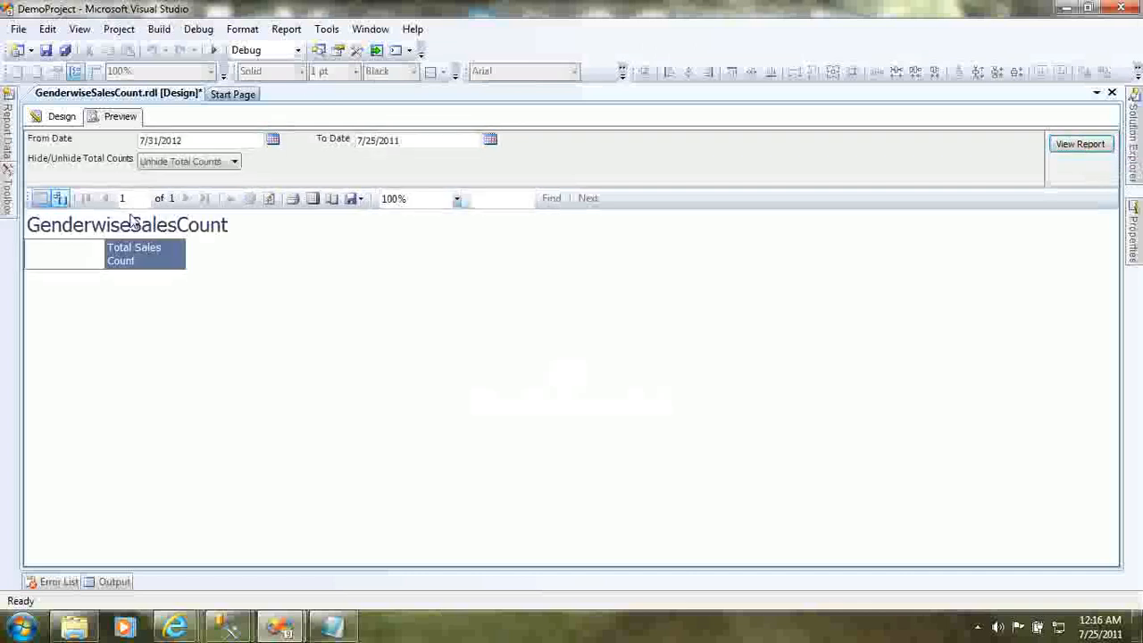
# Step: Switch to Hide Total Counts and rerun the report with the same invalid date range
pyautogui.click(212, 161)
pyautogui.click(204, 177)
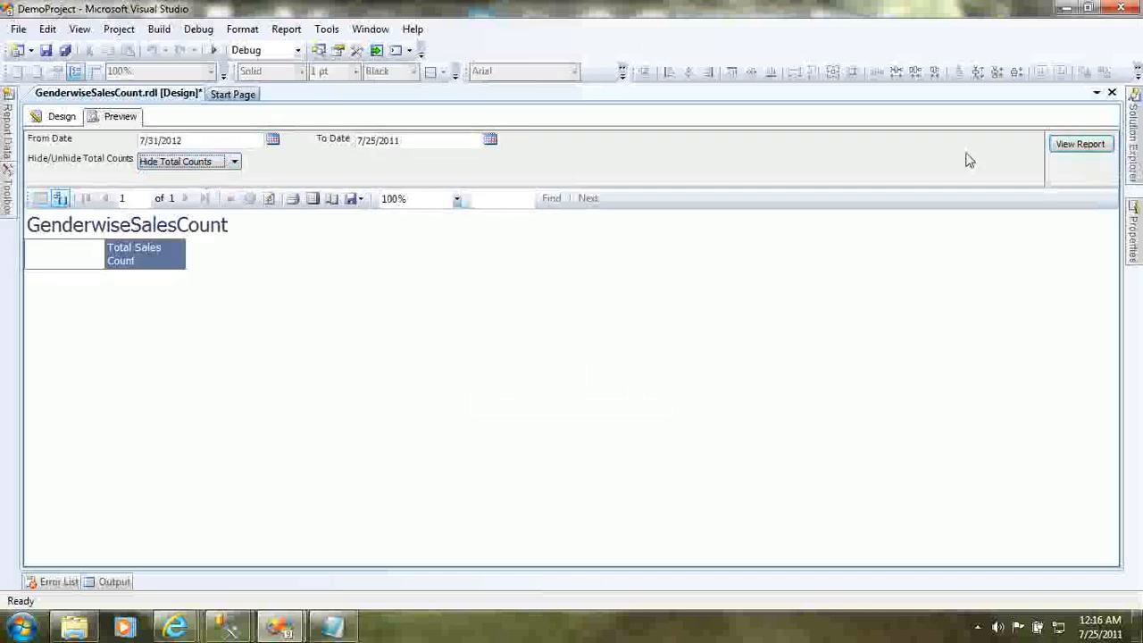
pyautogui.click(1061, 144)
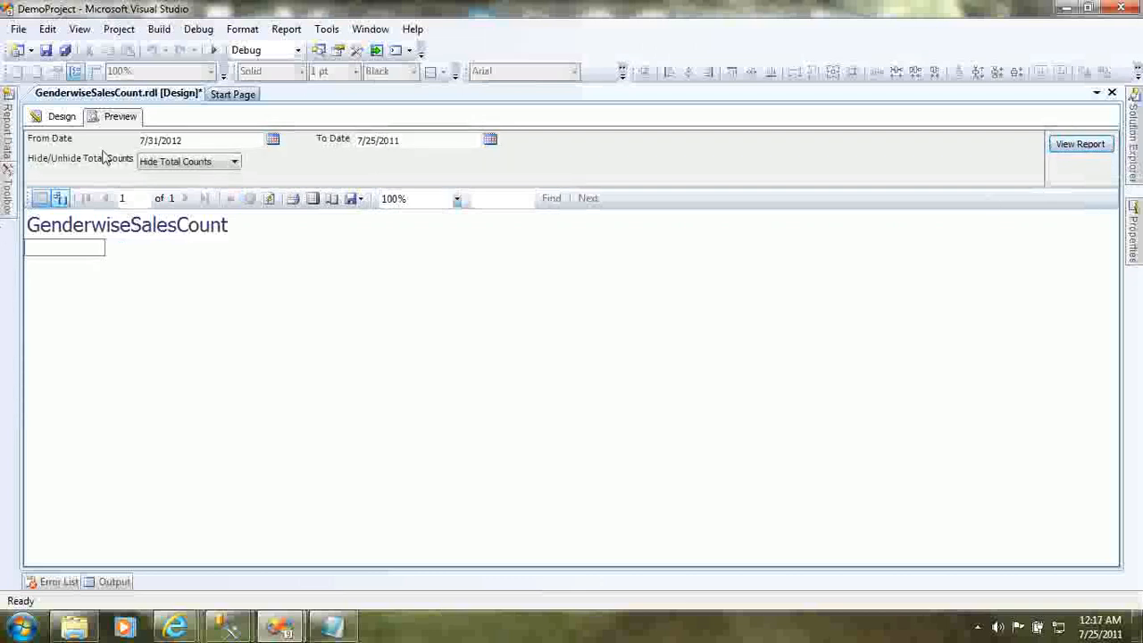
# Step: Return to the report design, open the error text box's properties, and clear its Value
pyautogui.moveTo(5, 201)
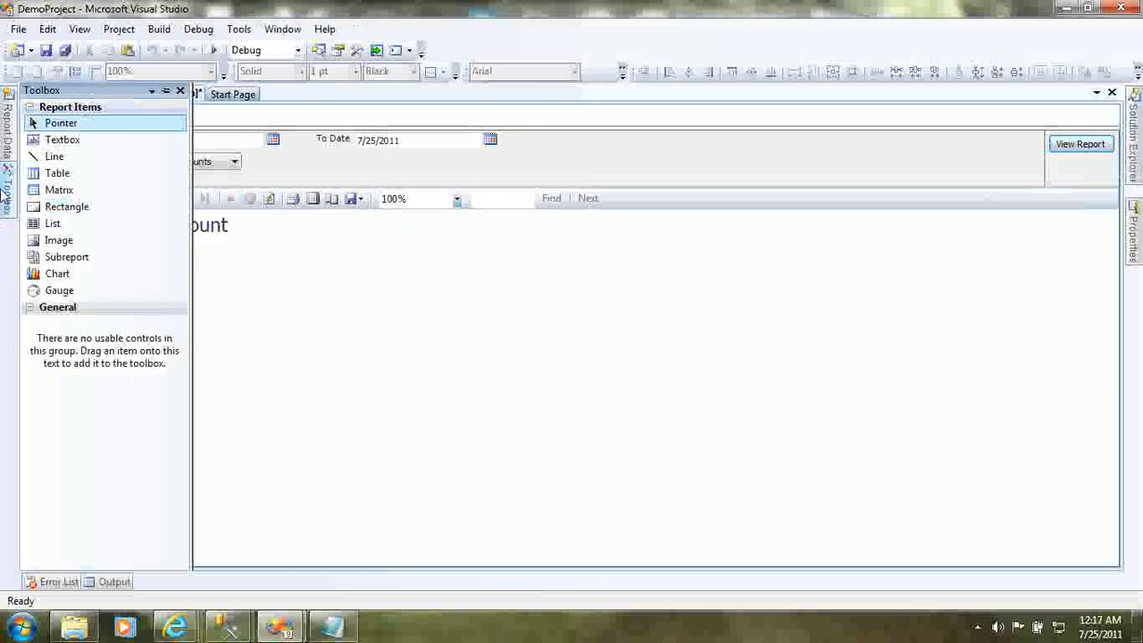
pyautogui.moveTo(5, 143)
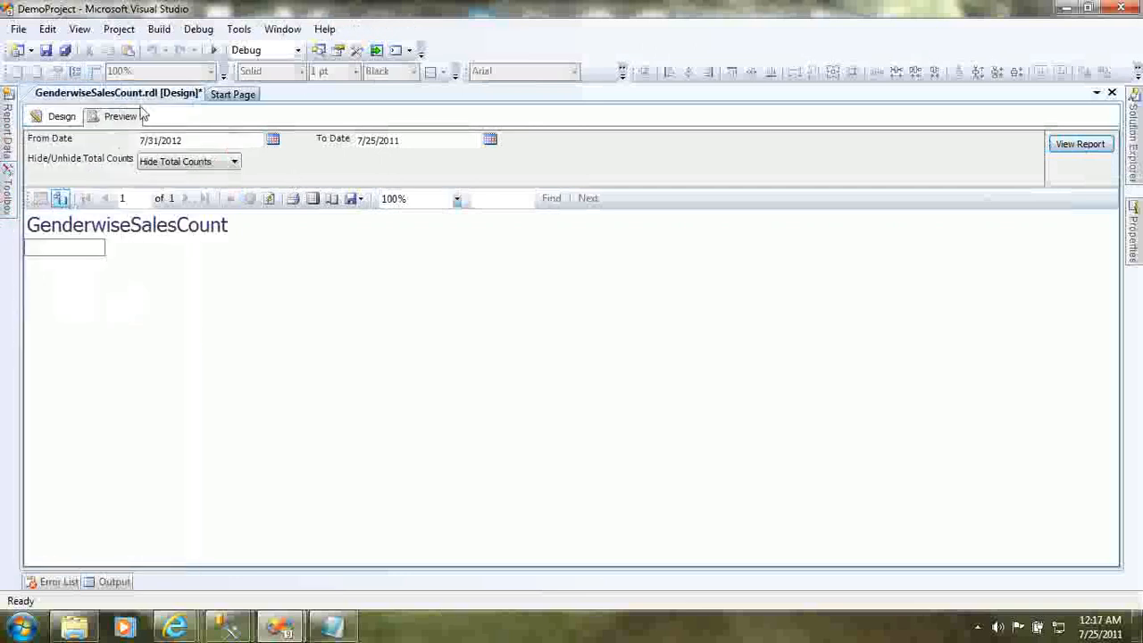
pyautogui.click(60, 119)
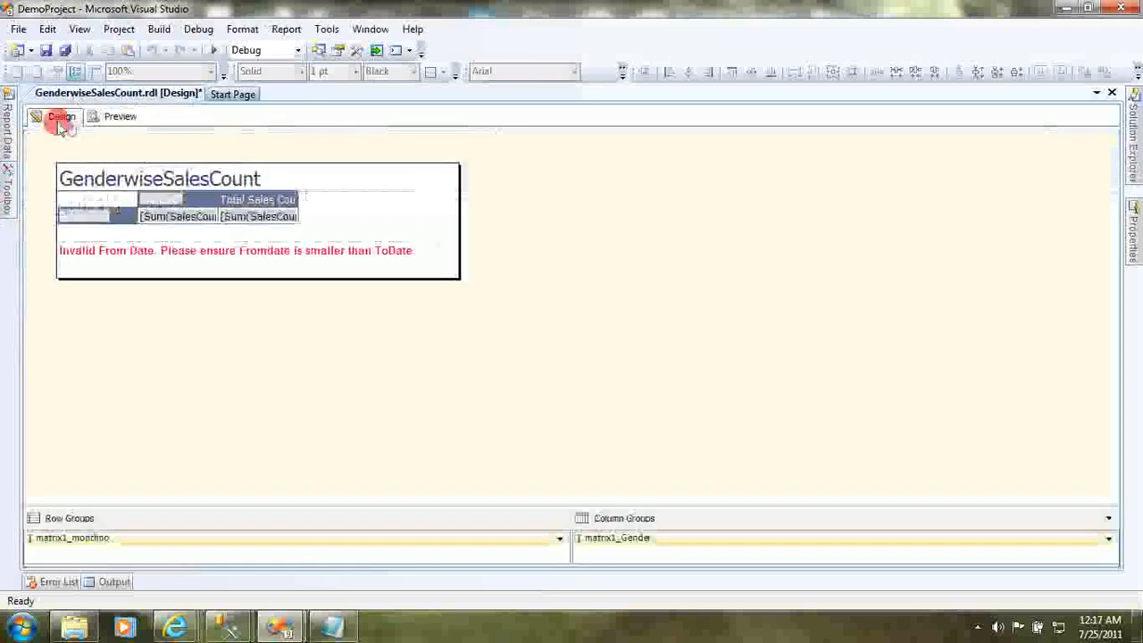
pyautogui.click(186, 256)
pyautogui.rightClick(338, 258)
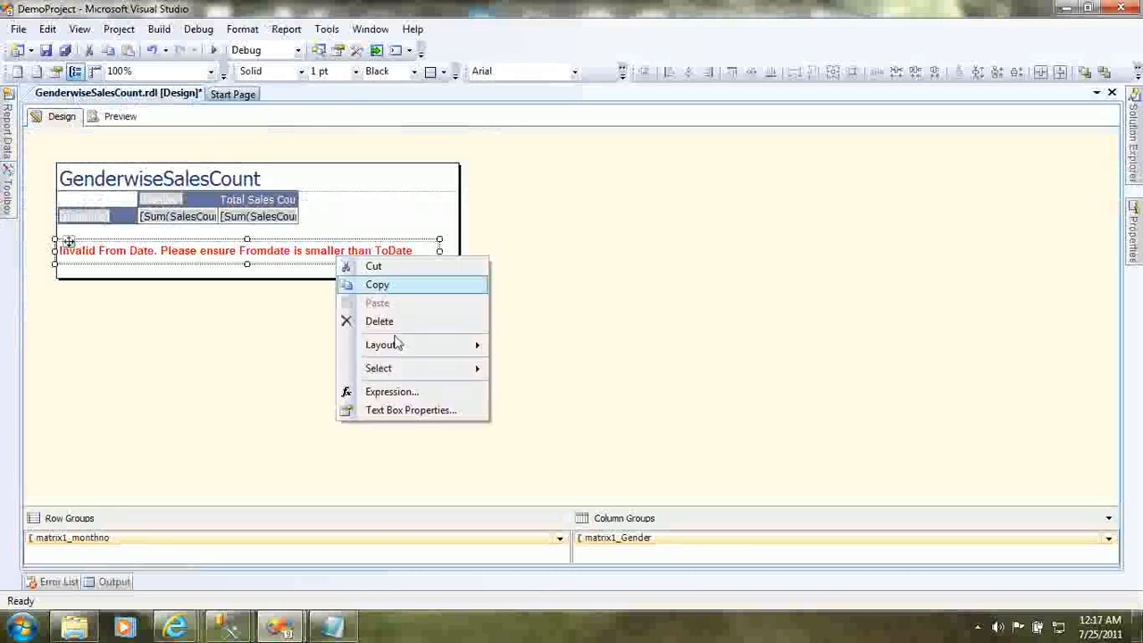
pyautogui.click(413, 410)
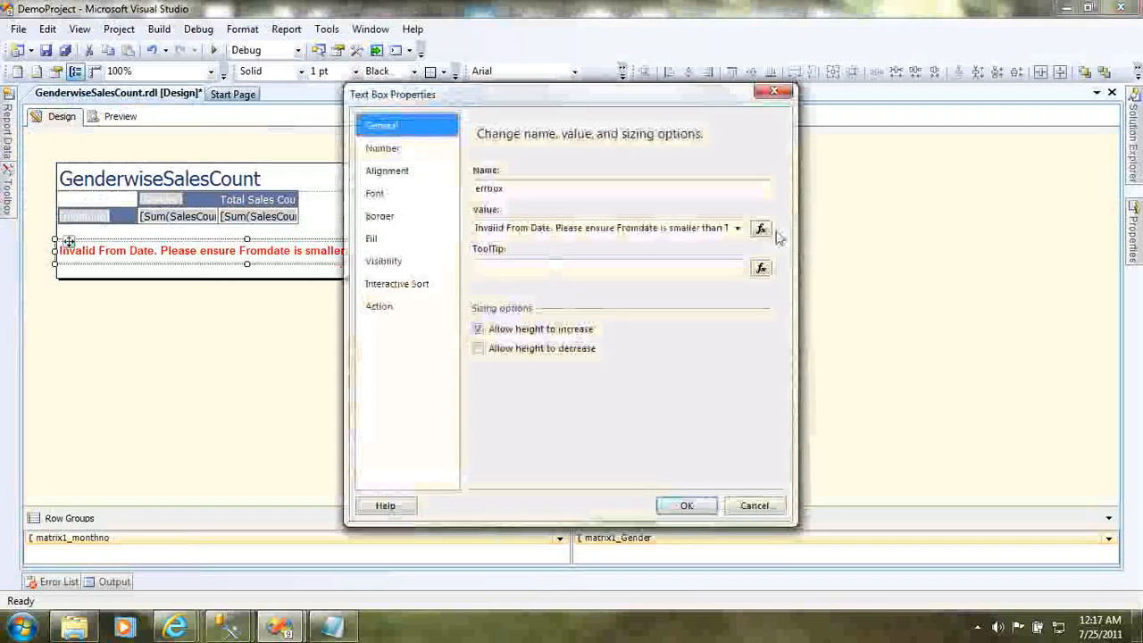
pyautogui.click(476, 227)
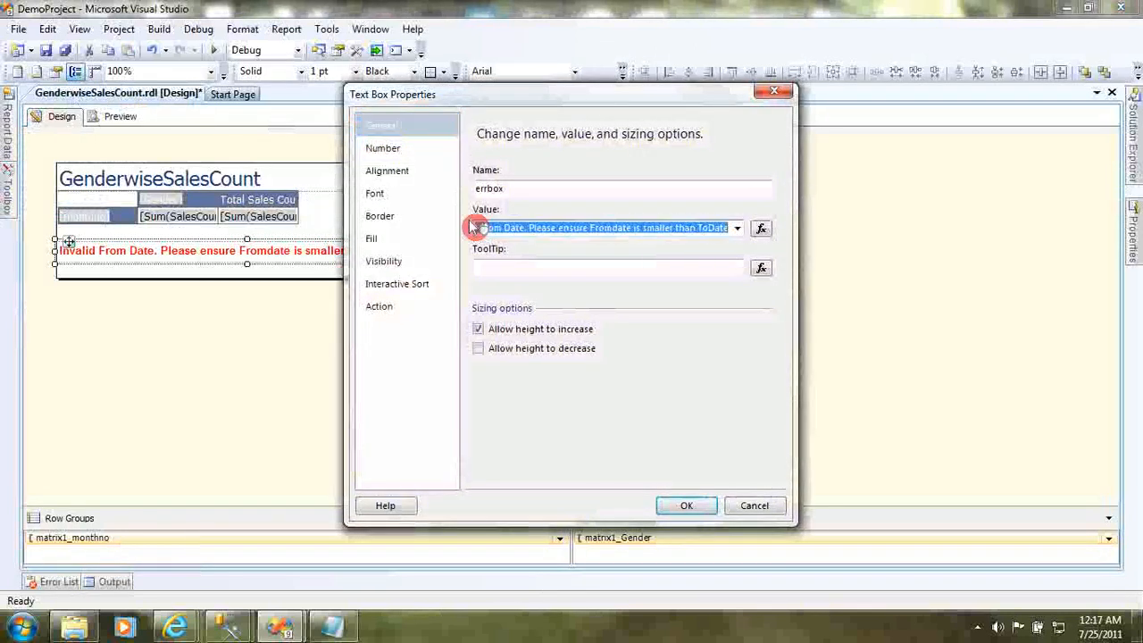
pyautogui.press('Delete')
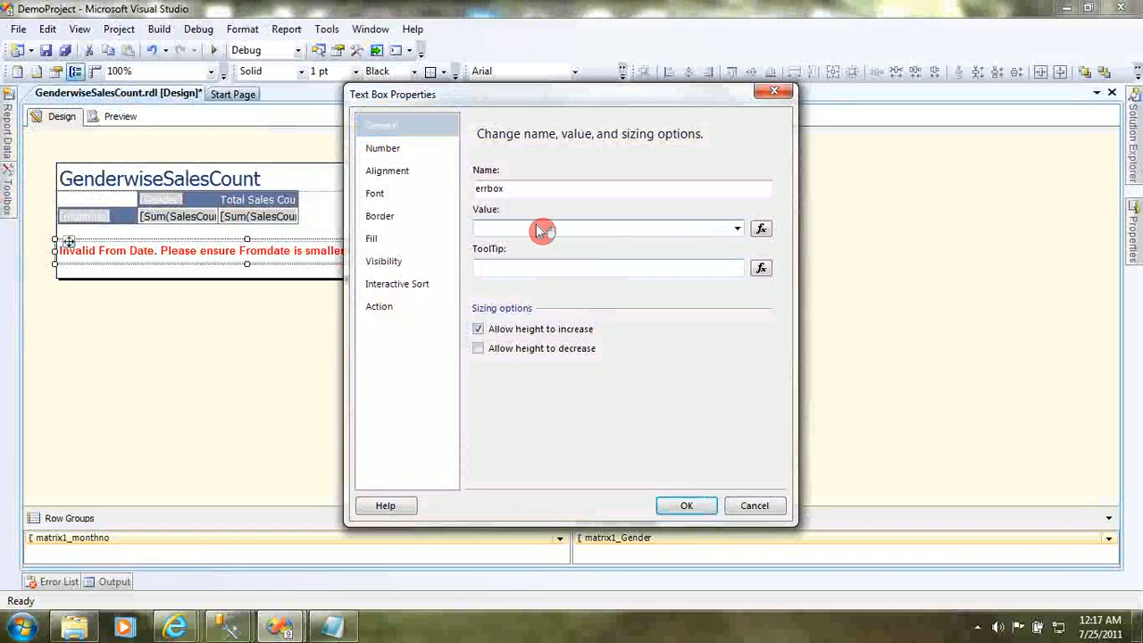
# Step: Set the error text box's Value expression to =Parameters!CustomParameter2.Value and apply the text box properties
pyautogui.click(761, 228)
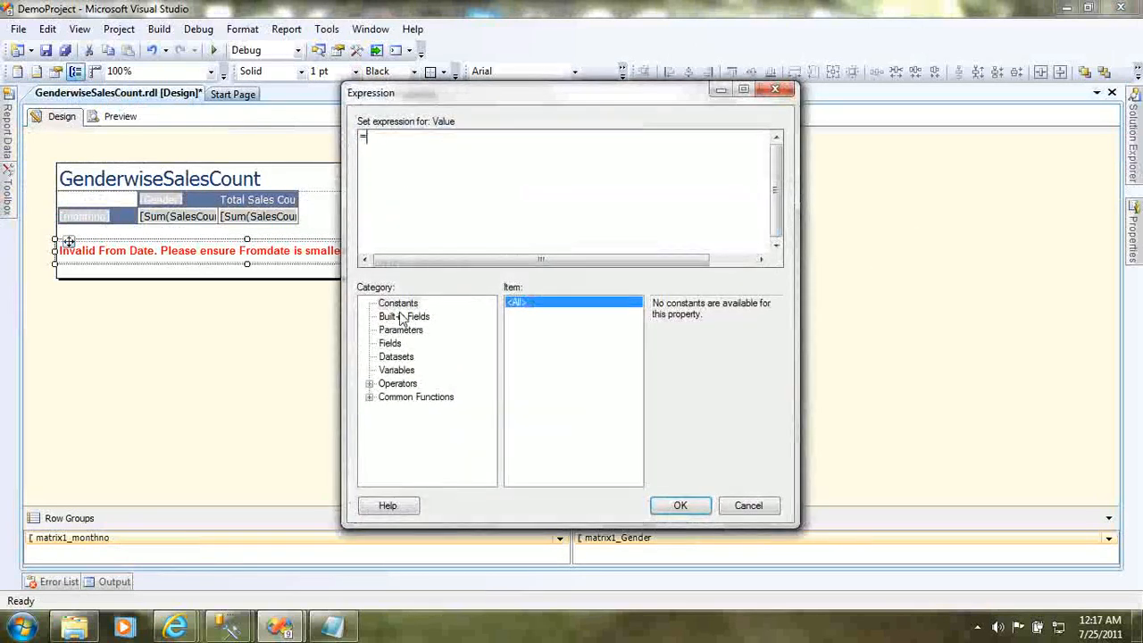
pyautogui.click(402, 317)
pyautogui.click(404, 306)
pyautogui.click(401, 331)
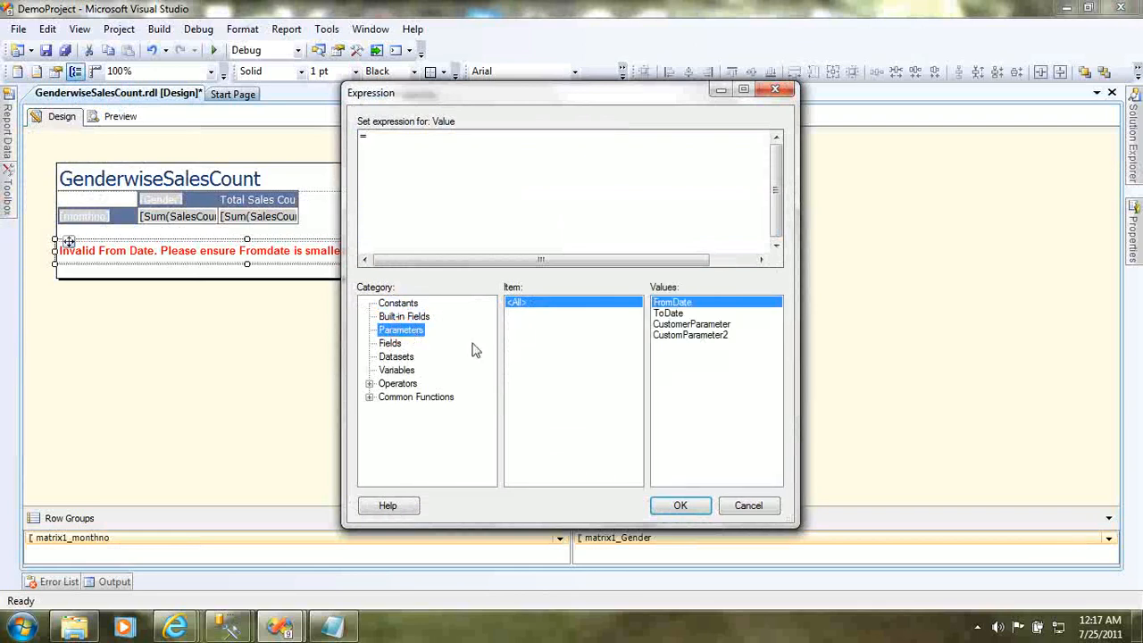
pyautogui.doubleClick(692, 336)
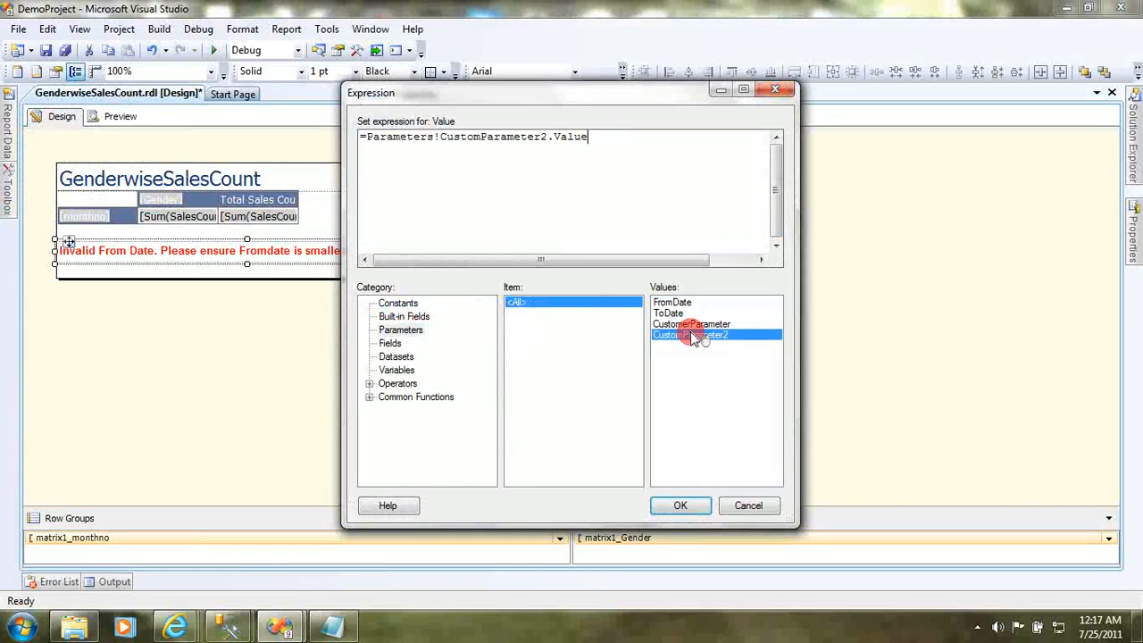
pyautogui.click(681, 505)
pyautogui.click(677, 505)
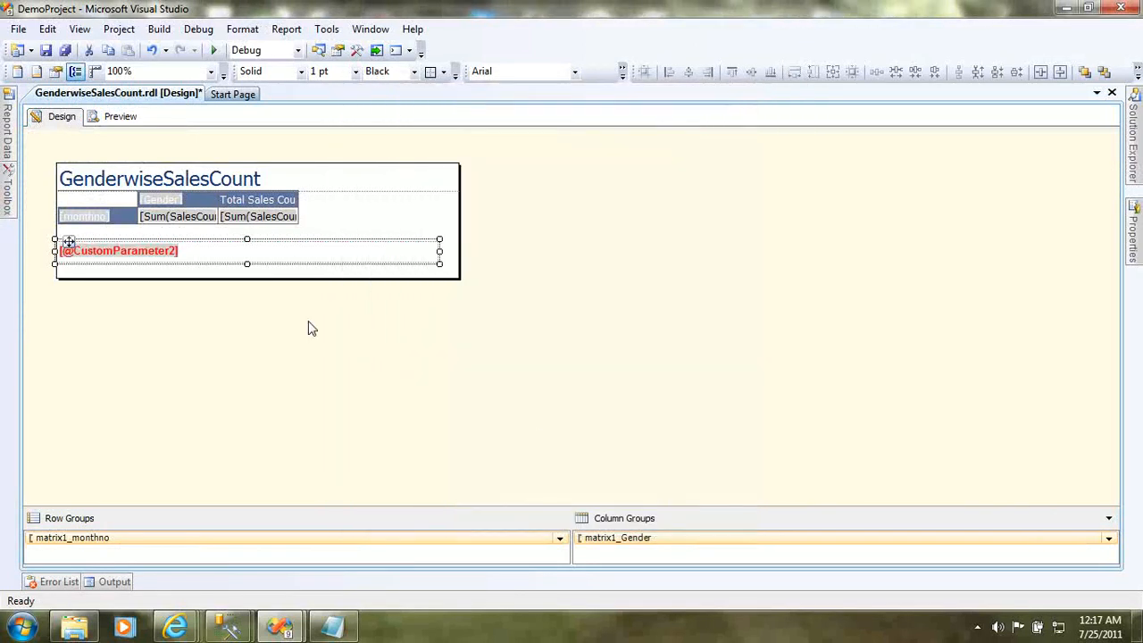
# Step: Set the error text box's visibility to Show when the report is initially run, and apply the change
pyautogui.rightClick(290, 247)
pyautogui.click(420, 401)
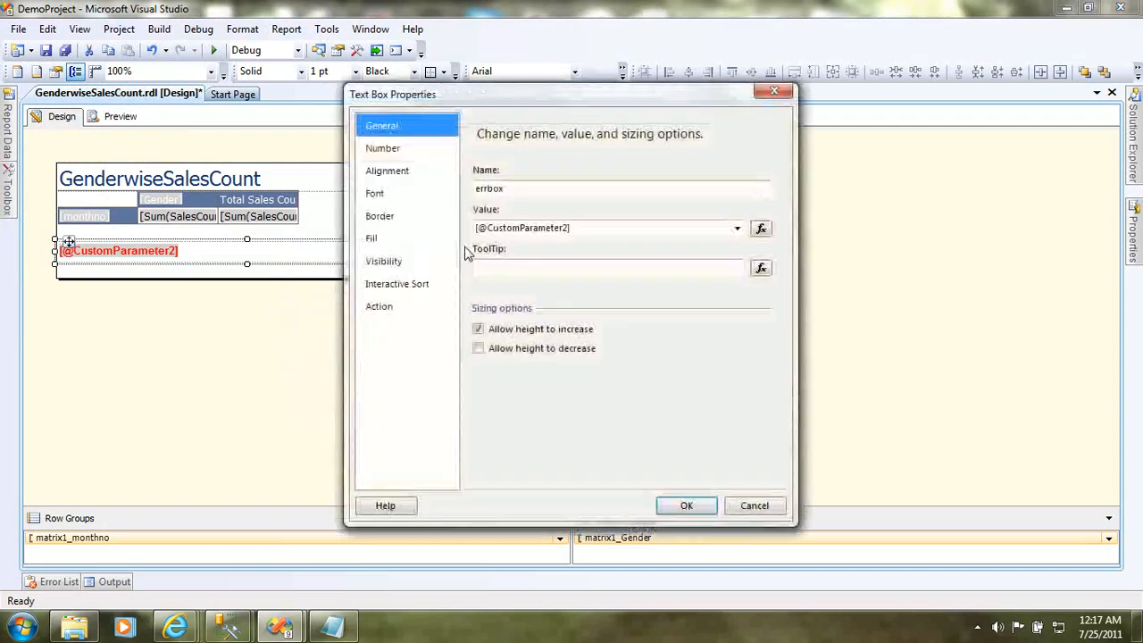
pyautogui.click(384, 261)
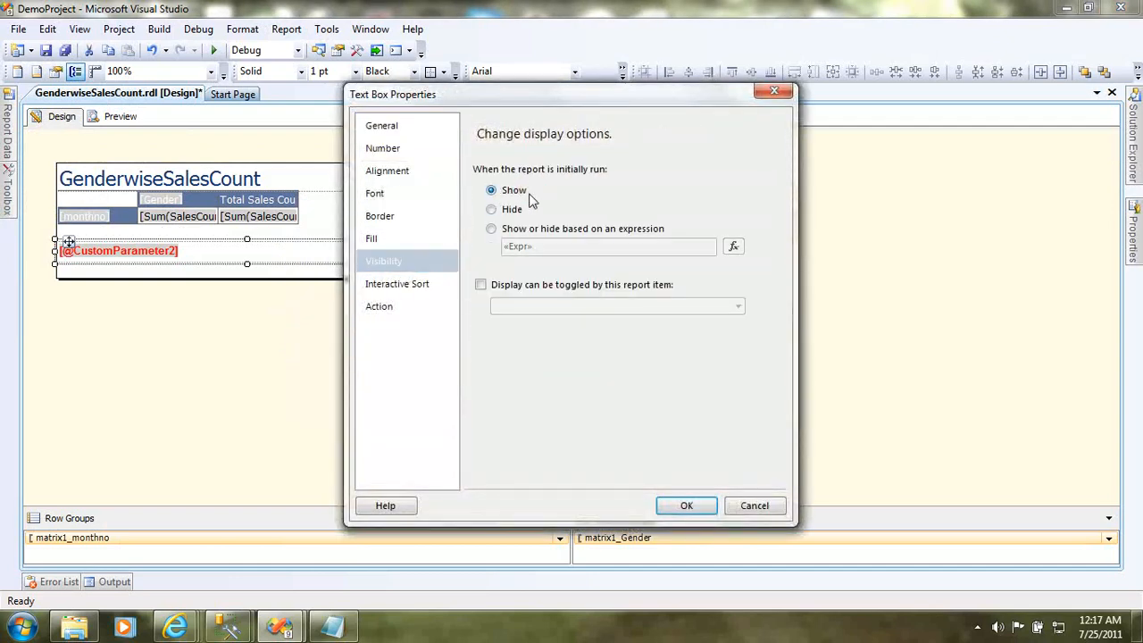
pyautogui.click(685, 505)
pyautogui.click(184, 332)
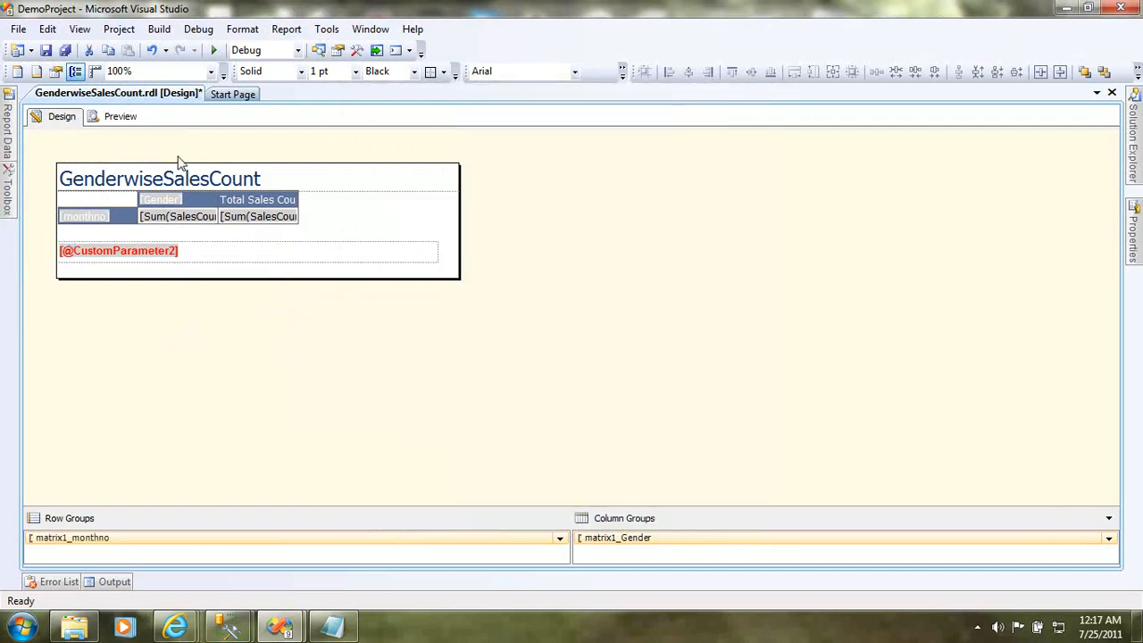
# Step: Preview the report with 7/2/2011 as the From Date and 7/25/2011 as the To Date
pyautogui.click(123, 124)
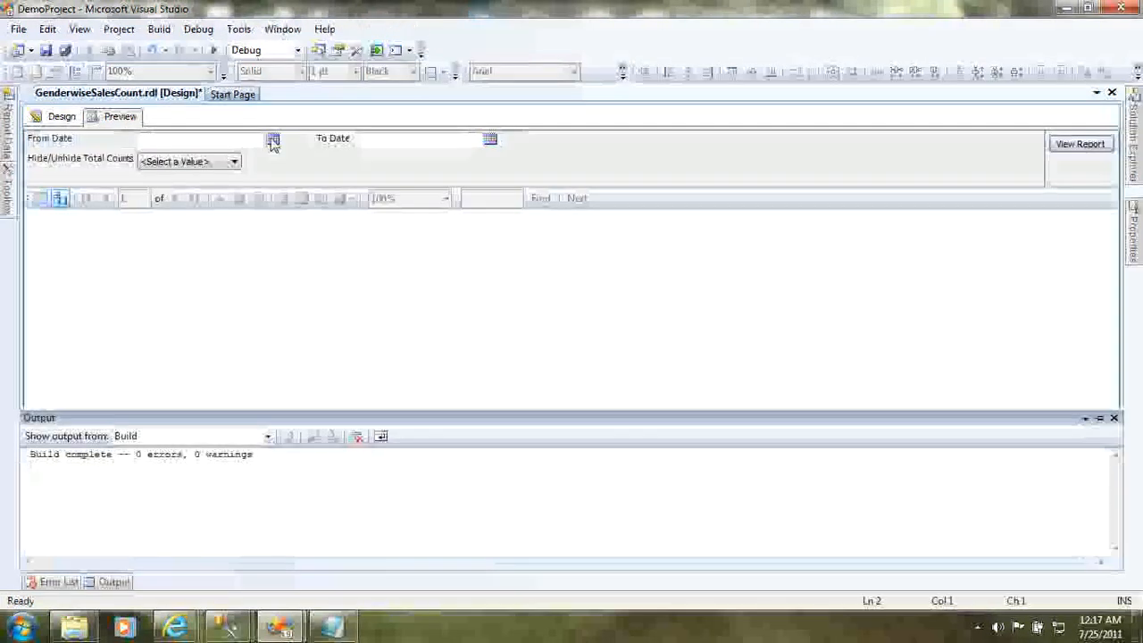
pyautogui.click(273, 139)
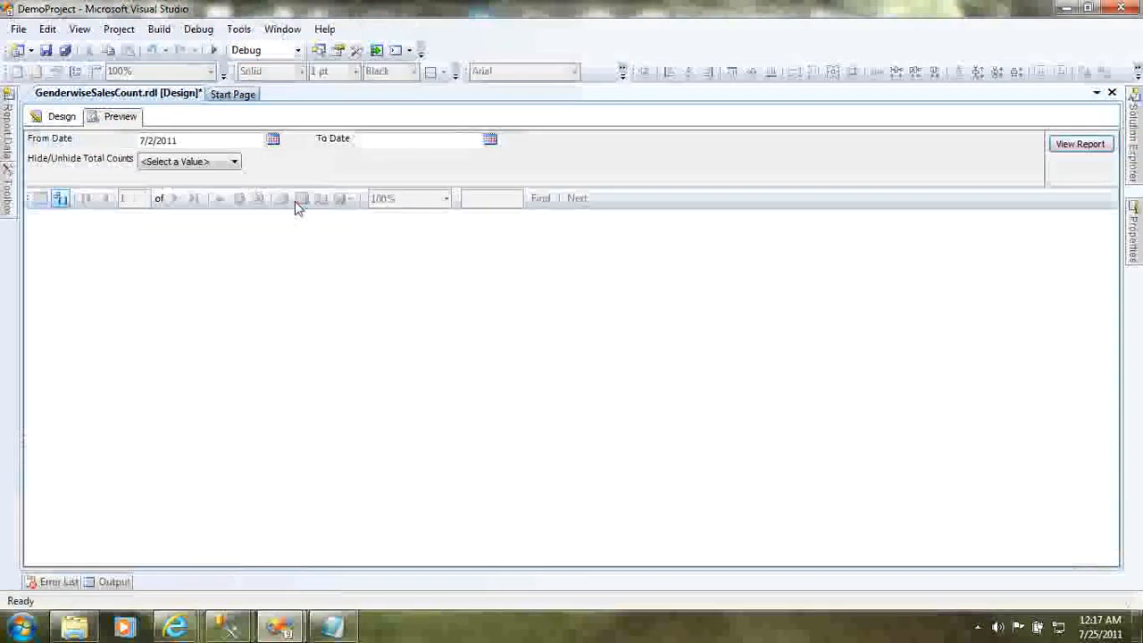
pyautogui.click(311, 199)
pyautogui.click(490, 140)
pyautogui.click(470, 276)
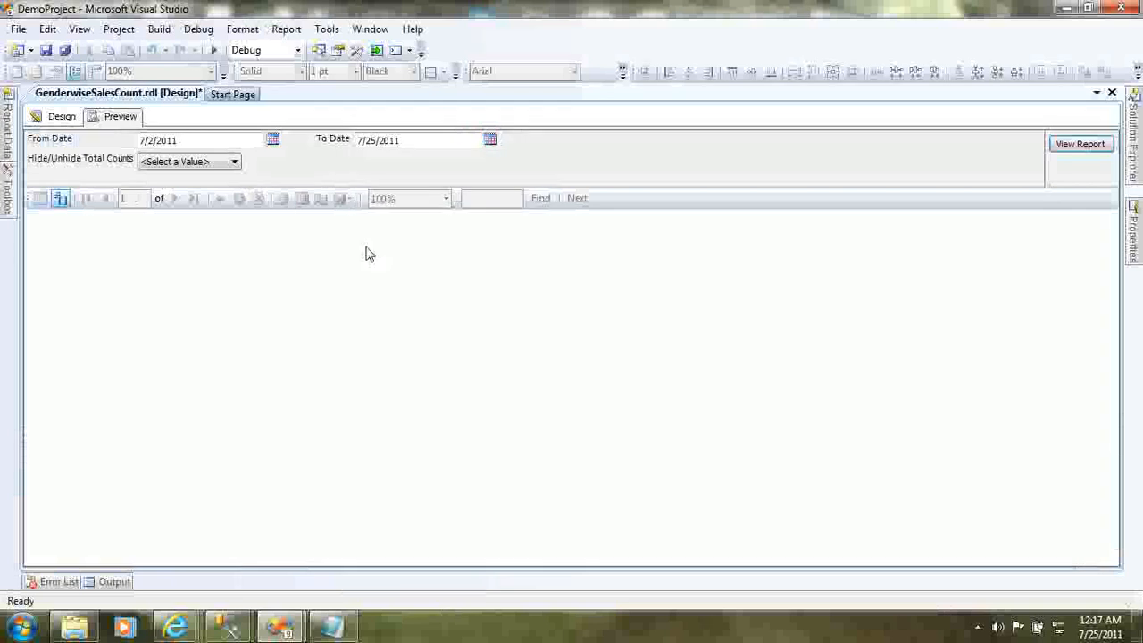
# Step: Choose Hide Total Counts and run the report with the valid date range
pyautogui.click(234, 163)
pyautogui.click(217, 194)
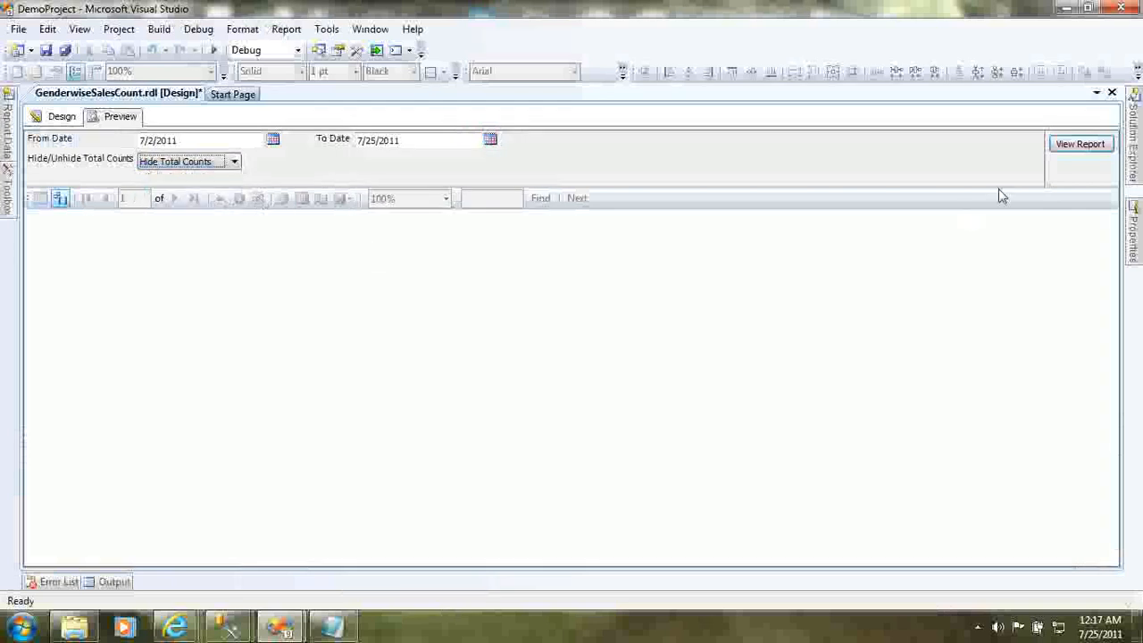
pyautogui.click(1079, 144)
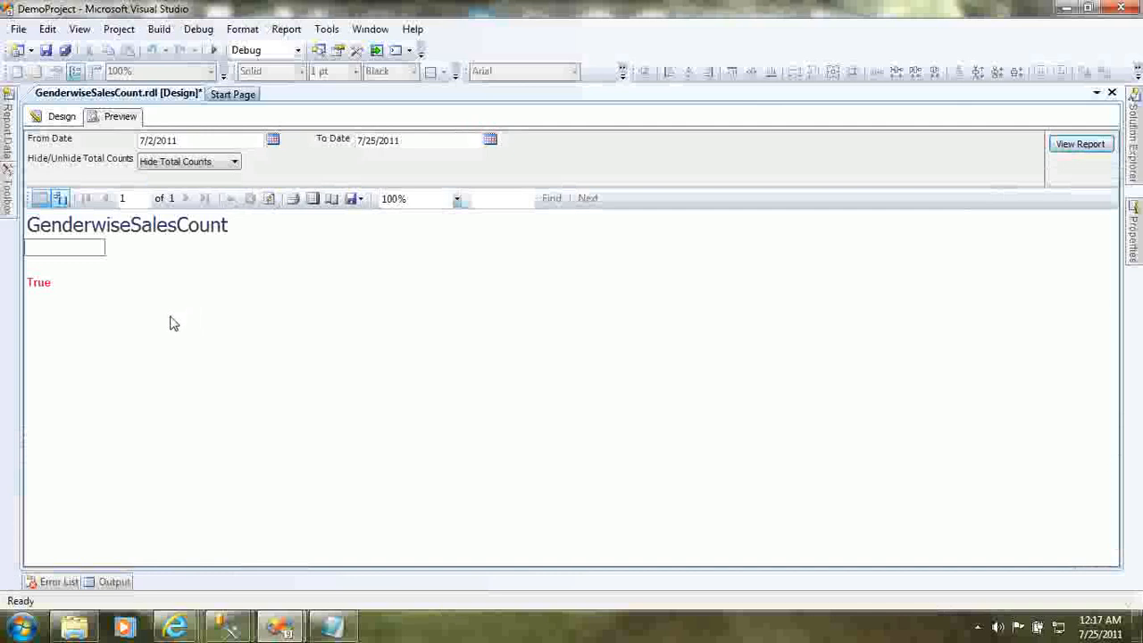
# Step: Change the From Date to 7/25/2012 and rerun the report to check the parameter value for an invalid range
pyautogui.click(273, 143)
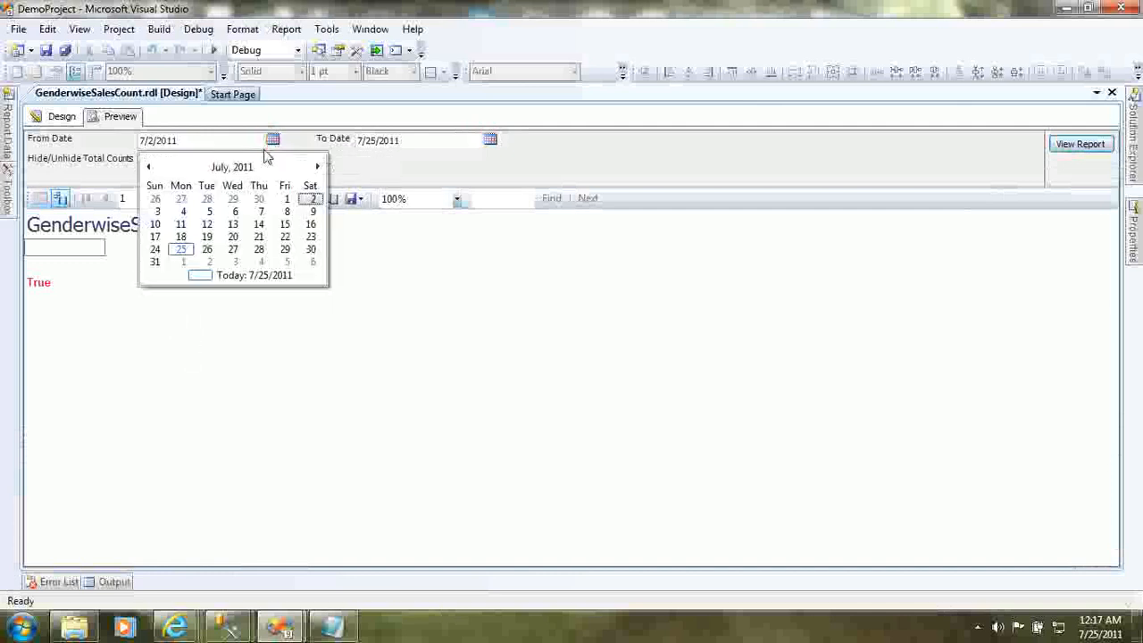
pyautogui.click(268, 275)
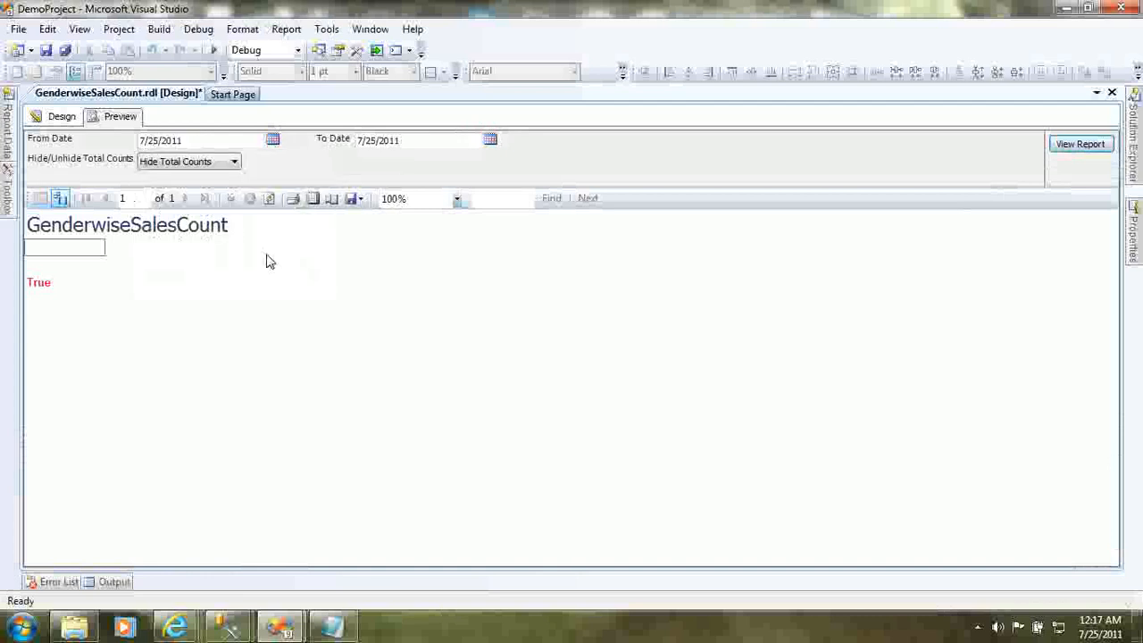
pyautogui.click(230, 138)
pyautogui.press('BackSpace')
pyautogui.write('2')
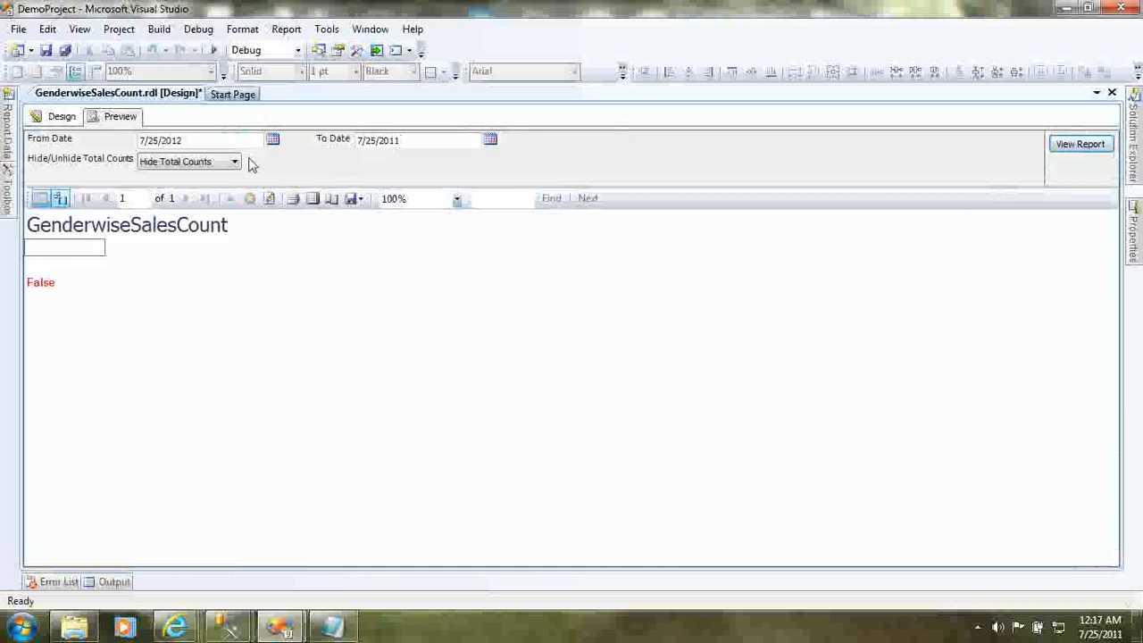
# Step: Change the From Date to 7/25/2001 and rerun the report
pyautogui.moveTo(175, 140); pyautogui.dragTo(194, 140)
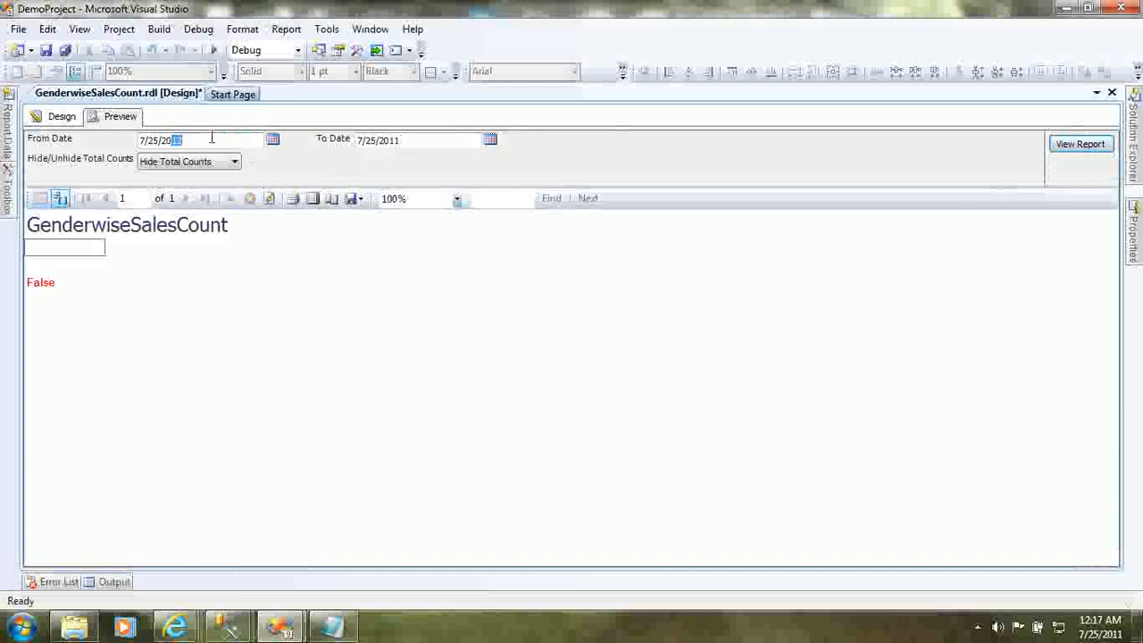
pyautogui.write('01')
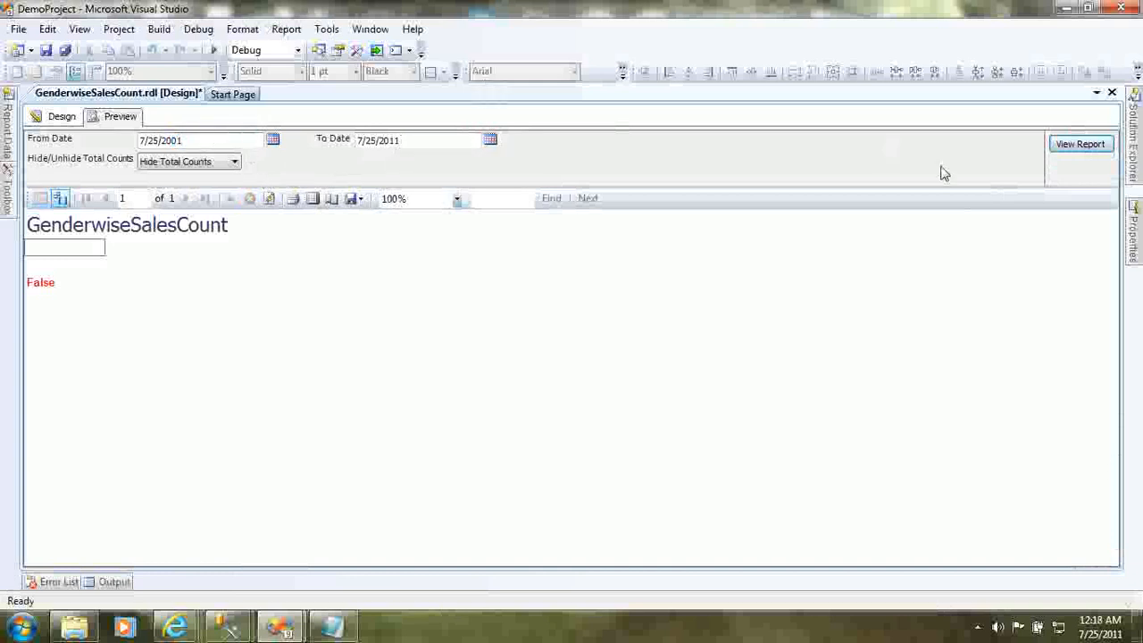
pyautogui.click(1081, 146)
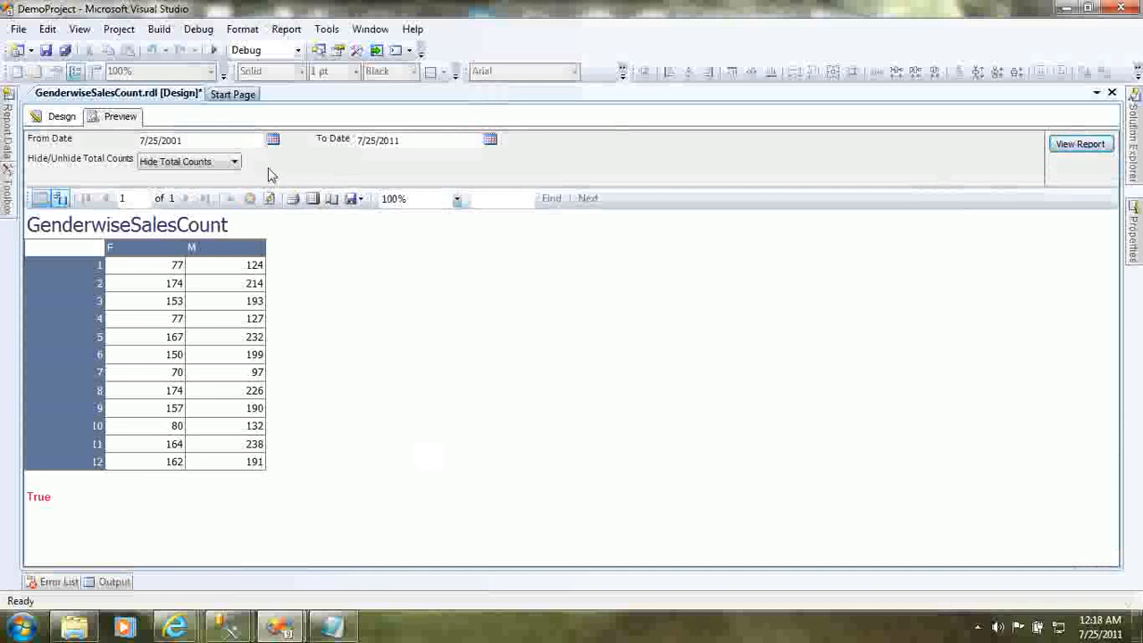
# Step: Change the From Date to 7/25/2020 and rerun the report
pyautogui.click(169, 141)
pyautogui.moveTo(170, 142); pyautogui.dragTo(183, 141)
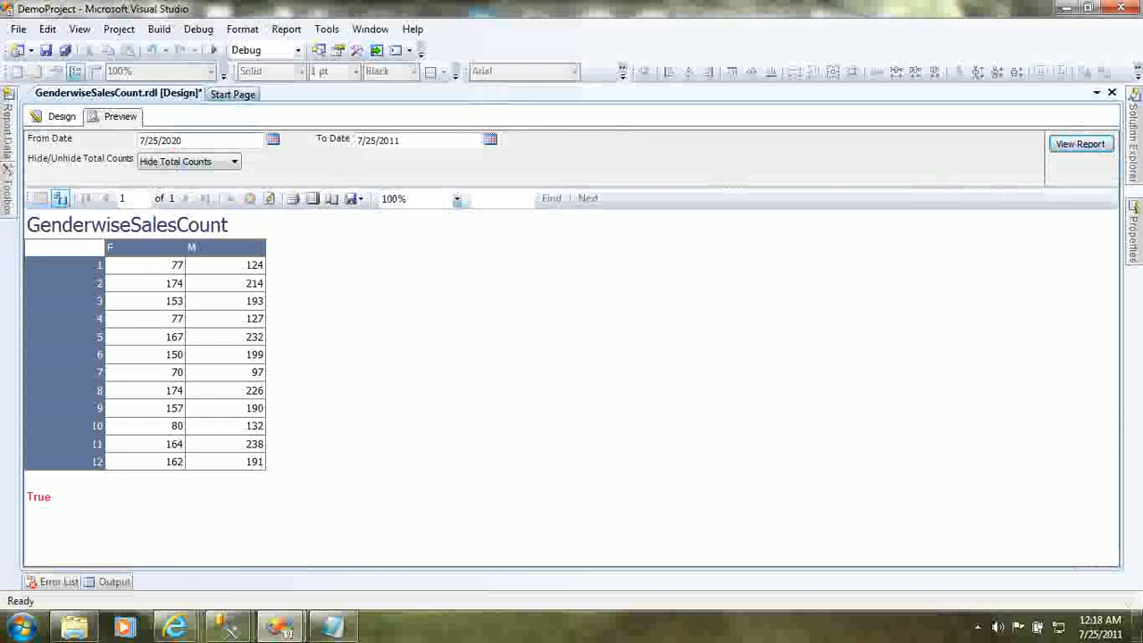
pyautogui.click(1081, 146)
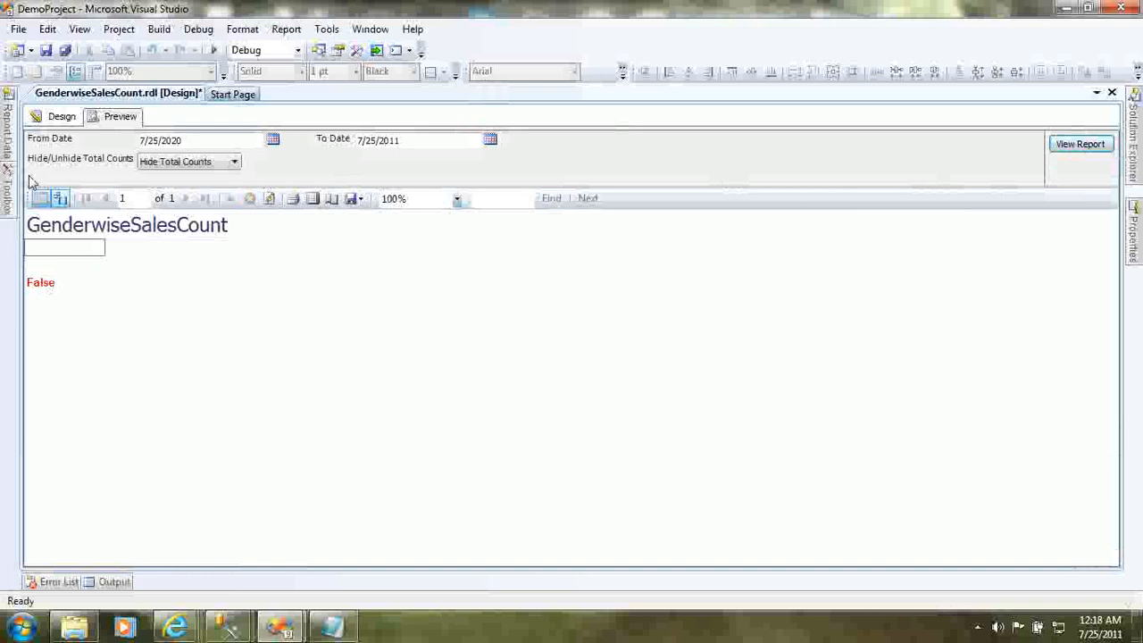
# Step: Return to the report design and open the custom code in the report properties
pyautogui.moveTo(11, 183)
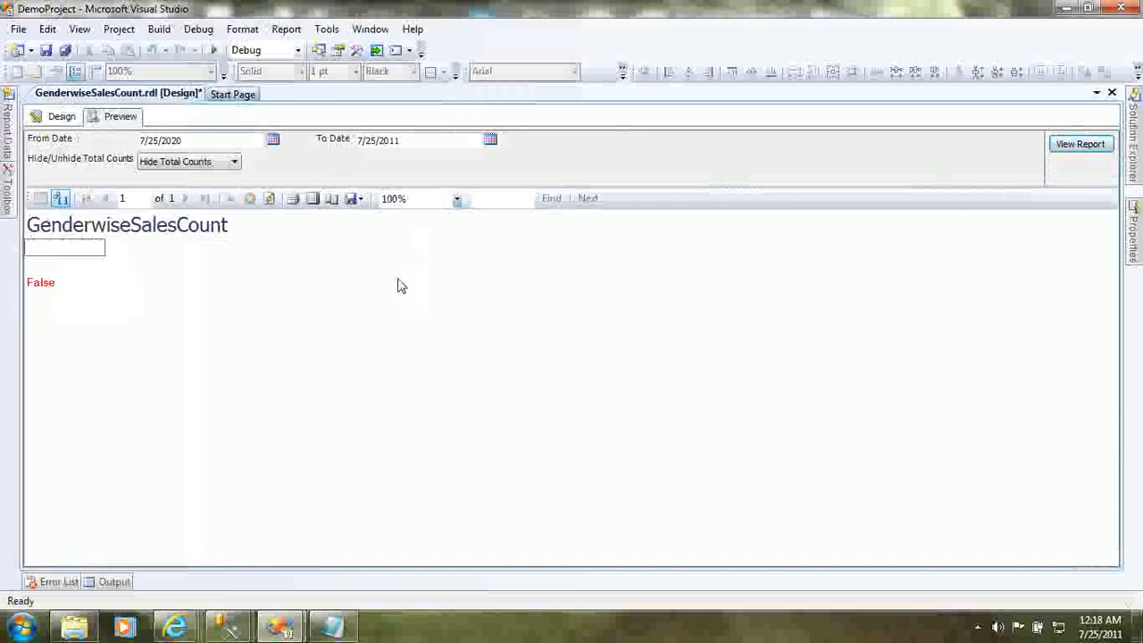
pyautogui.click(55, 117)
pyautogui.rightClick(201, 323)
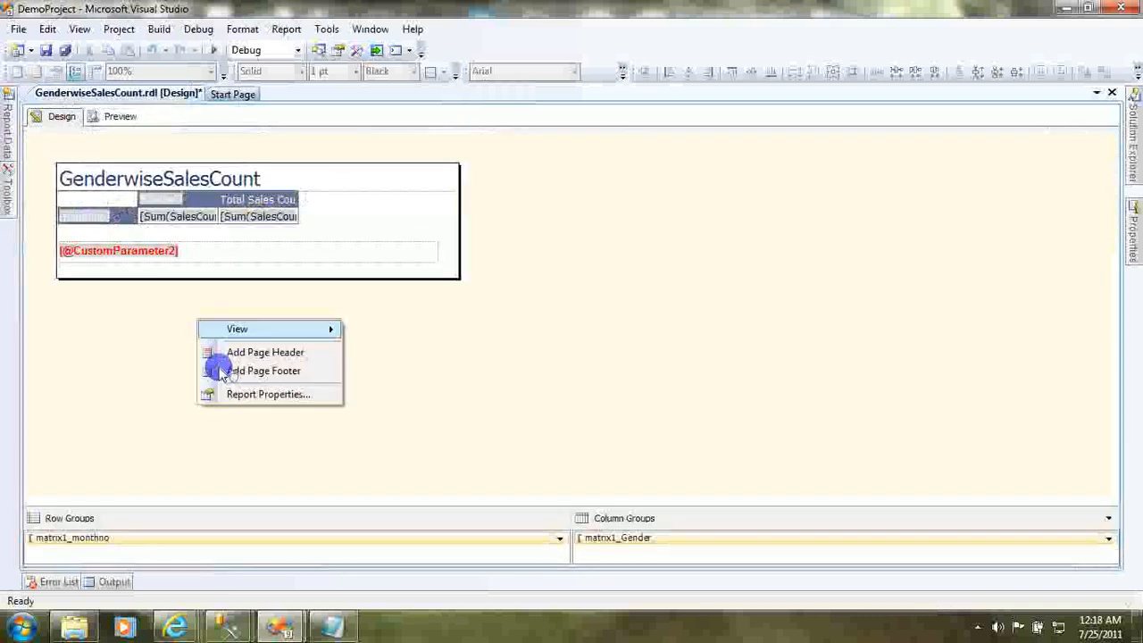
pyautogui.click(278, 396)
pyautogui.click(390, 158)
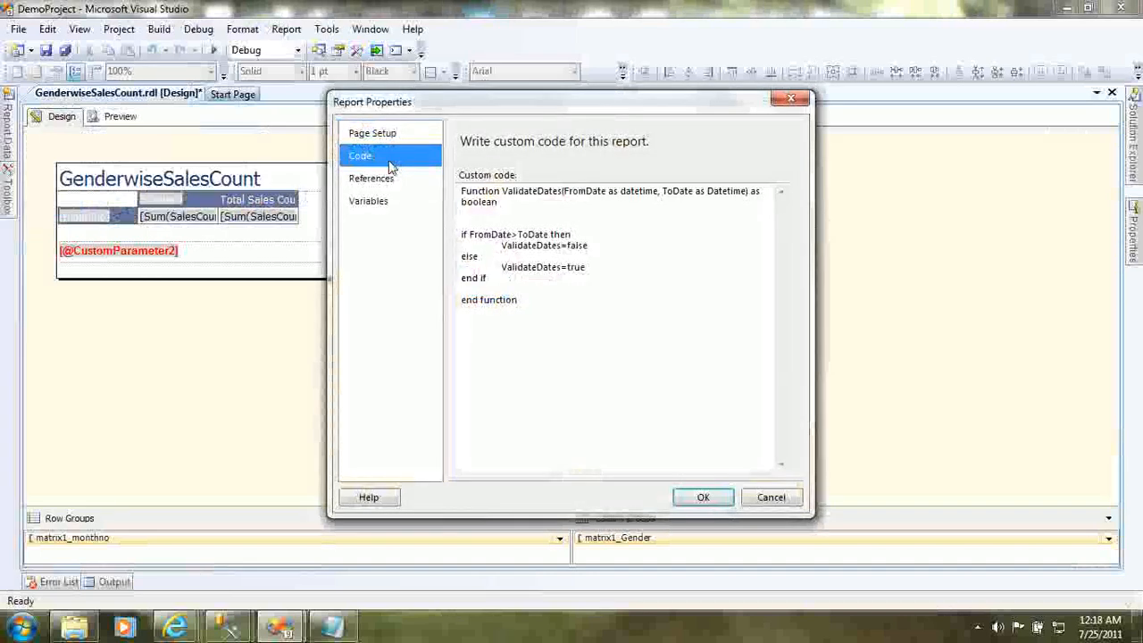
# Step: Edit the ValidateDates function to return true when FromDate>ToDate and false in the else branch
pyautogui.doubleClick(577, 245)
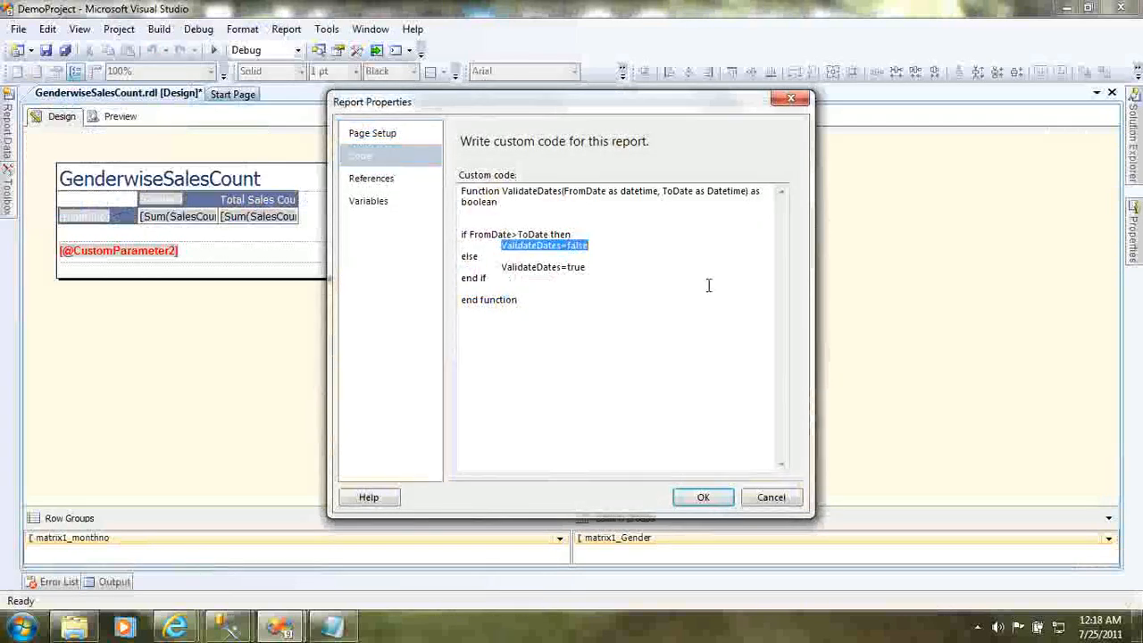
pyautogui.click(669, 248)
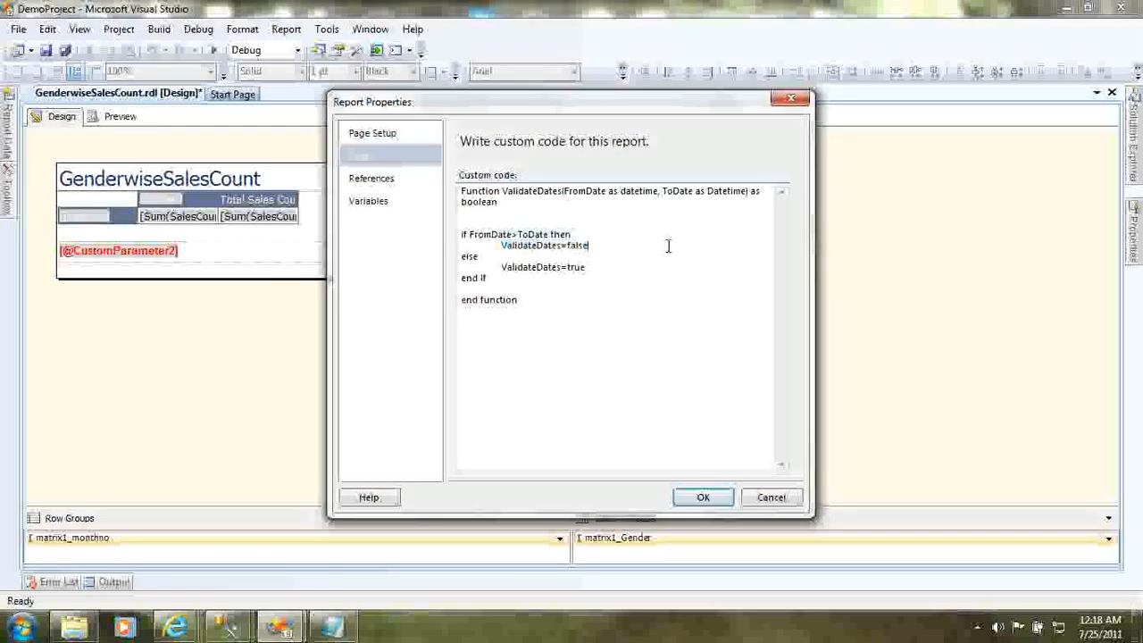
pyautogui.click(608, 267)
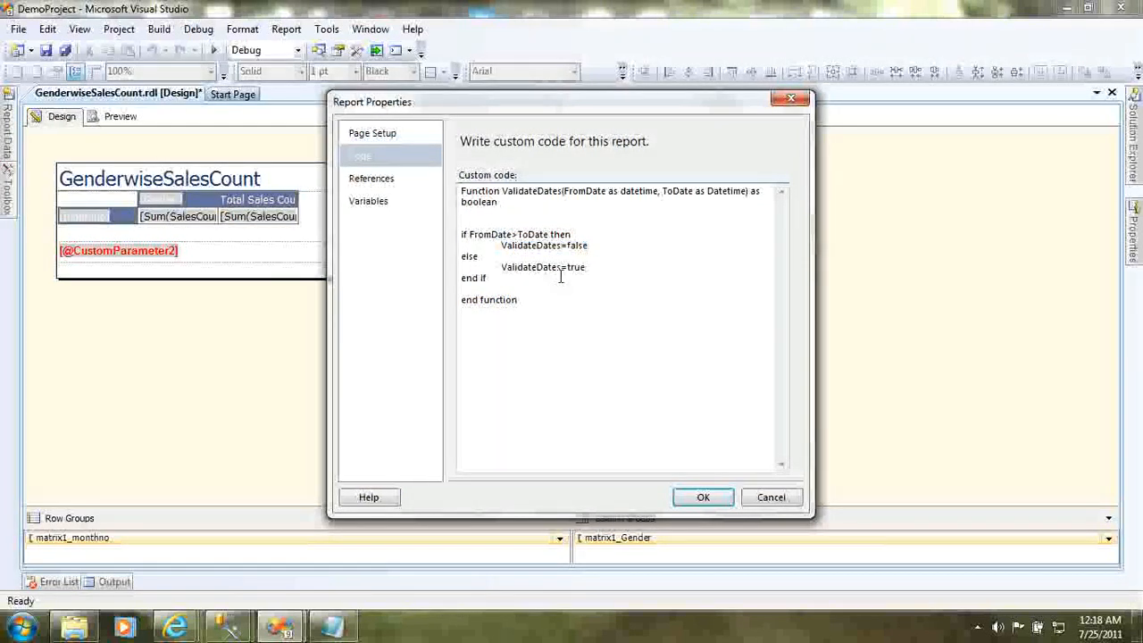
pyautogui.click(599, 246)
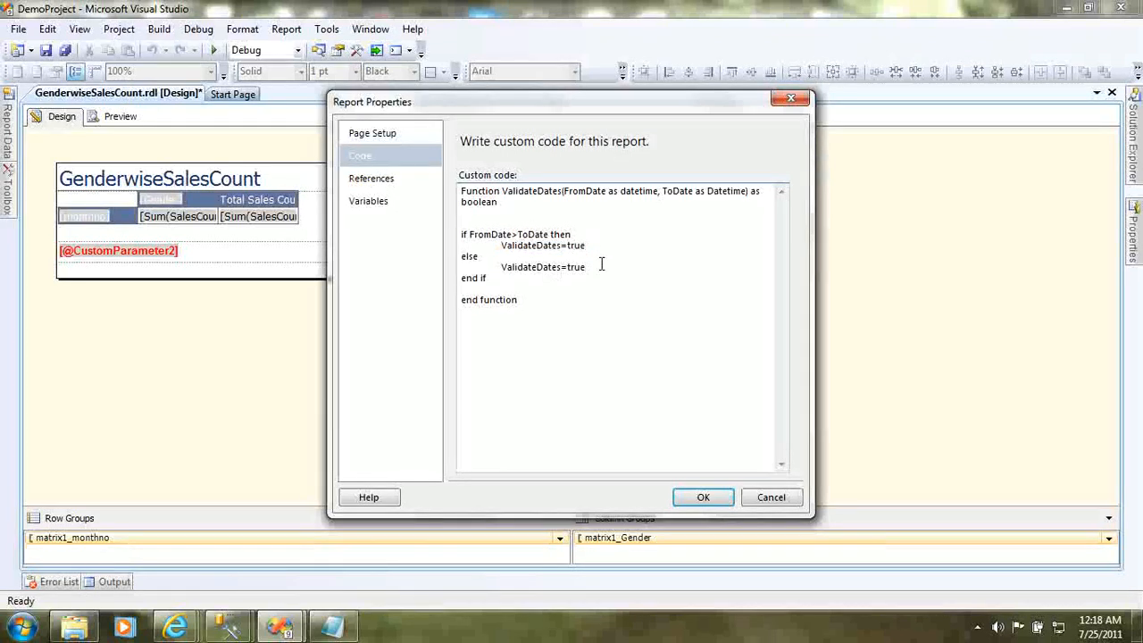
pyautogui.click(603, 270)
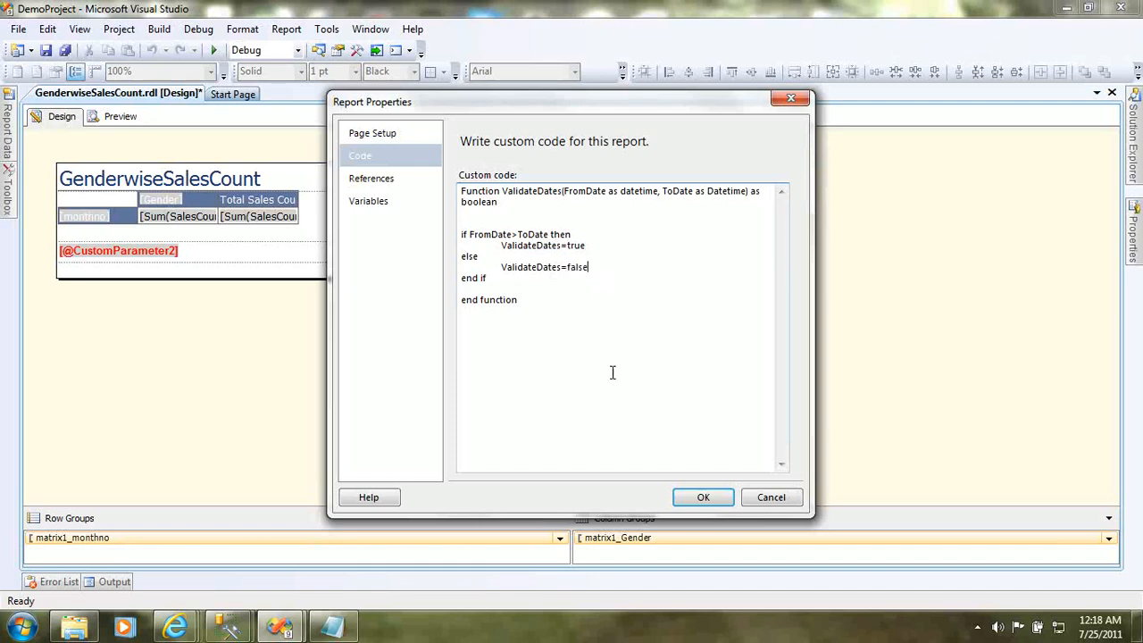
# Step: Apply the custom code and preview the report with From Date 7/1/2011, To Date 6/26/2011 and Hide Total Counts
pyautogui.click(696, 497)
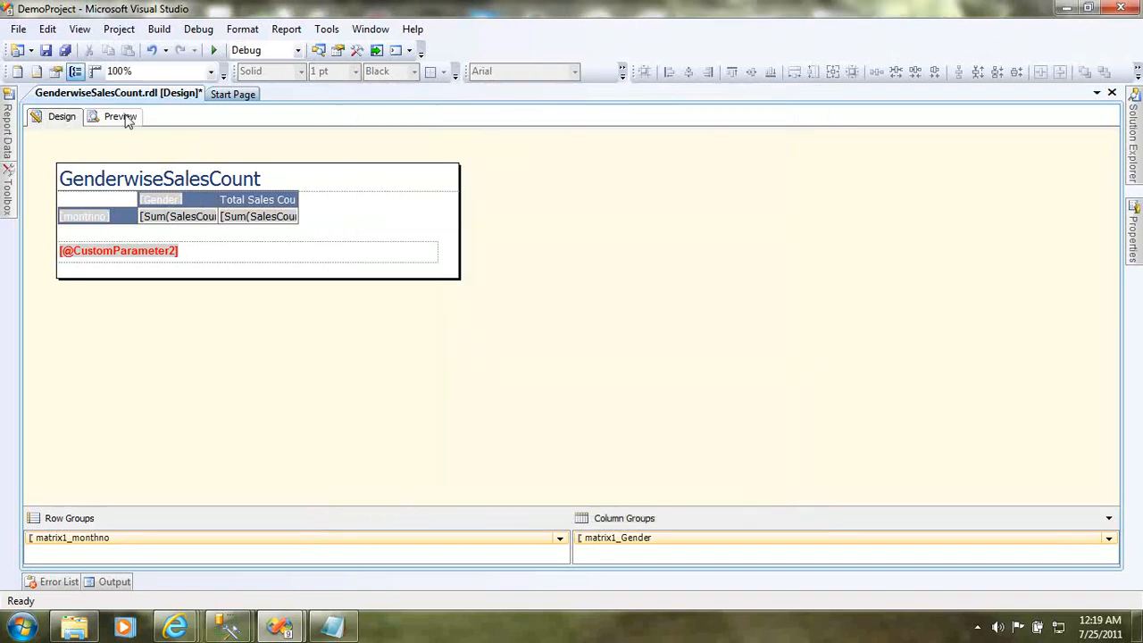
pyautogui.click(121, 117)
pyautogui.click(272, 143)
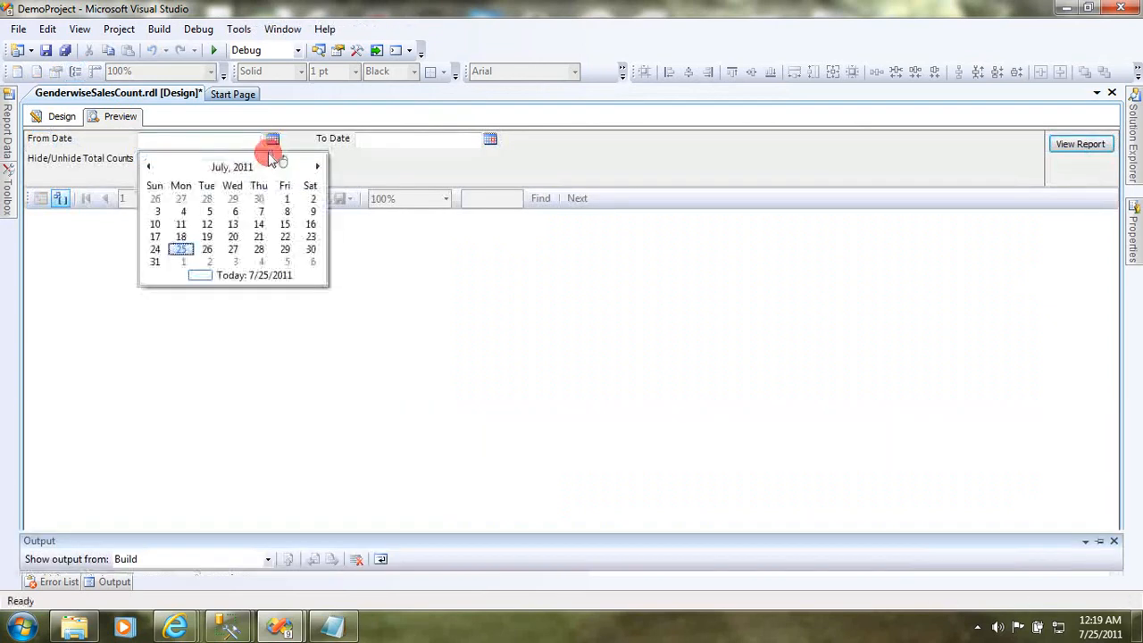
pyautogui.click(287, 198)
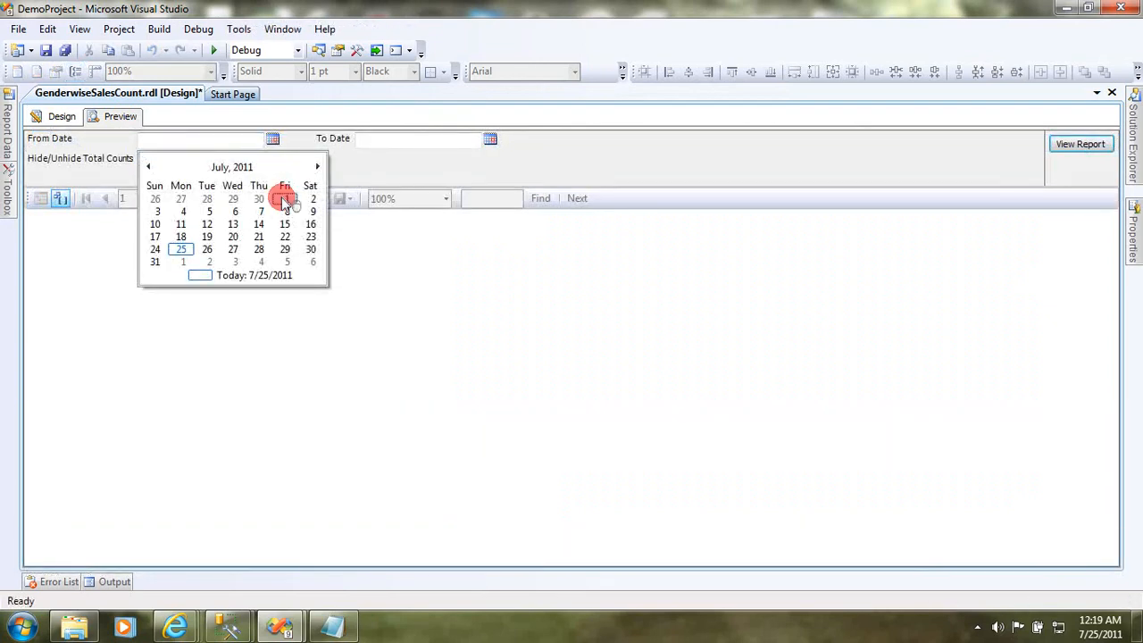
pyautogui.click(490, 140)
pyautogui.click(399, 250)
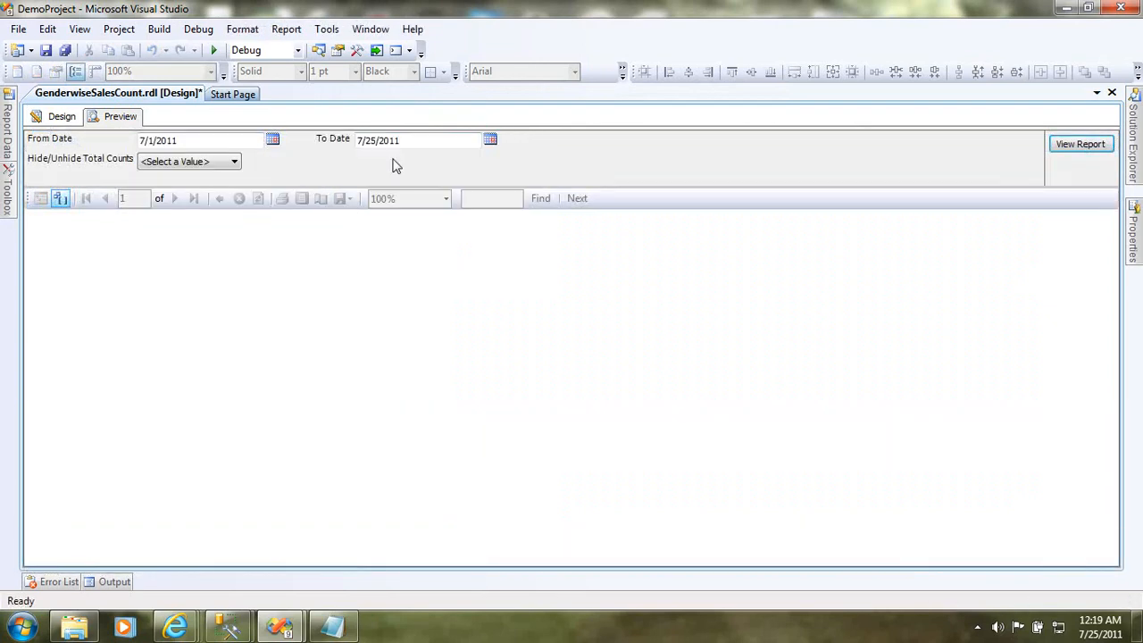
pyautogui.click(491, 141)
pyautogui.click(373, 199)
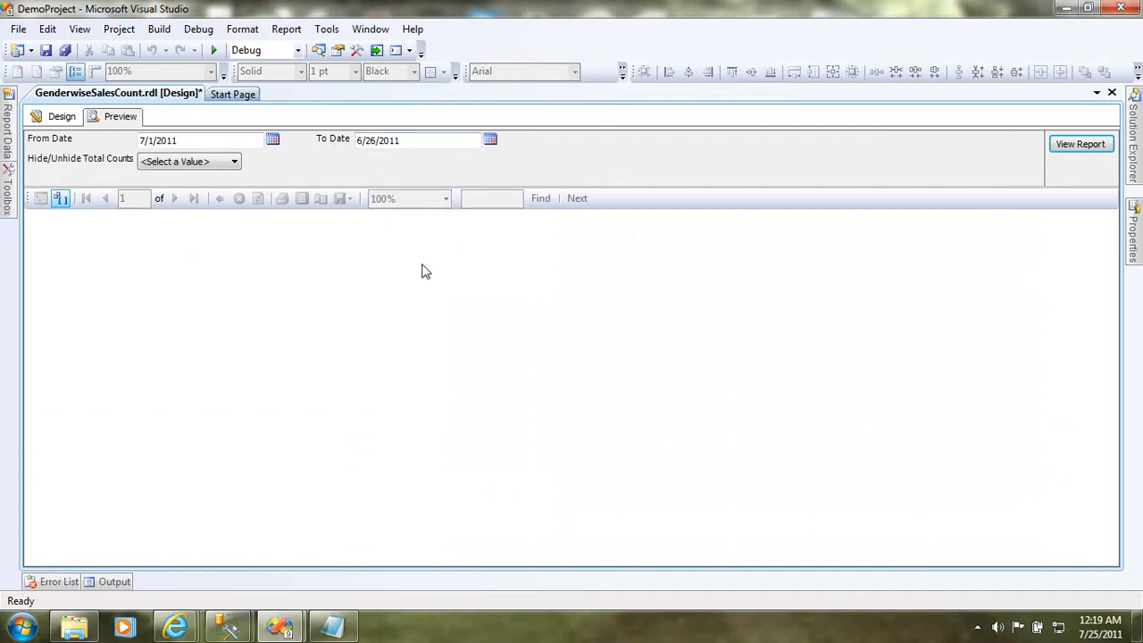
pyautogui.click(234, 162)
pyautogui.click(184, 184)
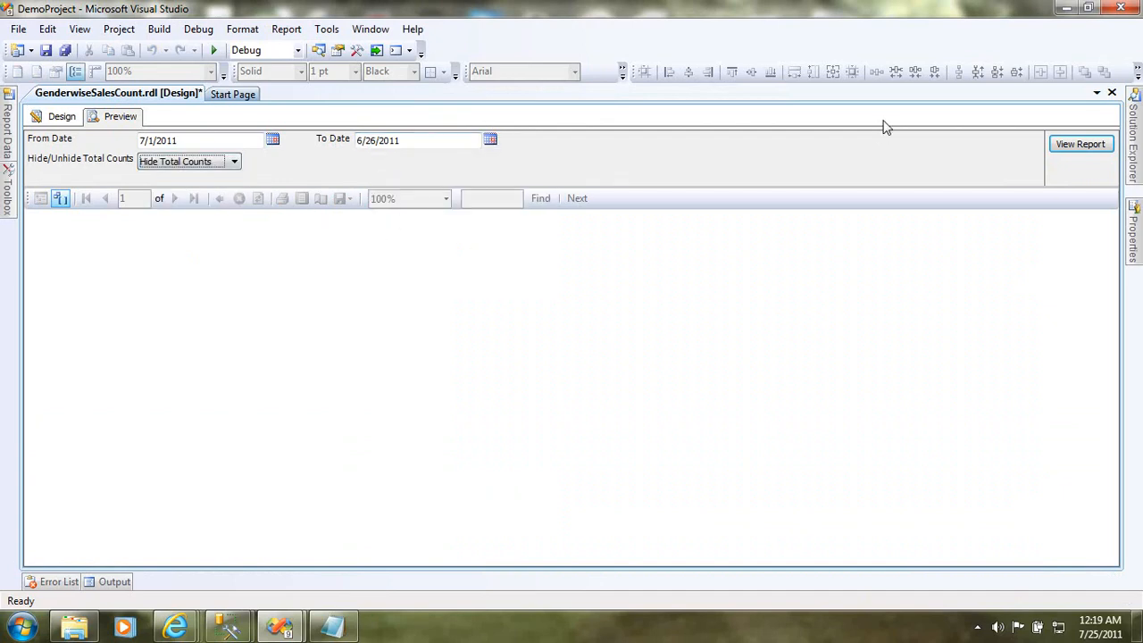
pyautogui.click(1076, 144)
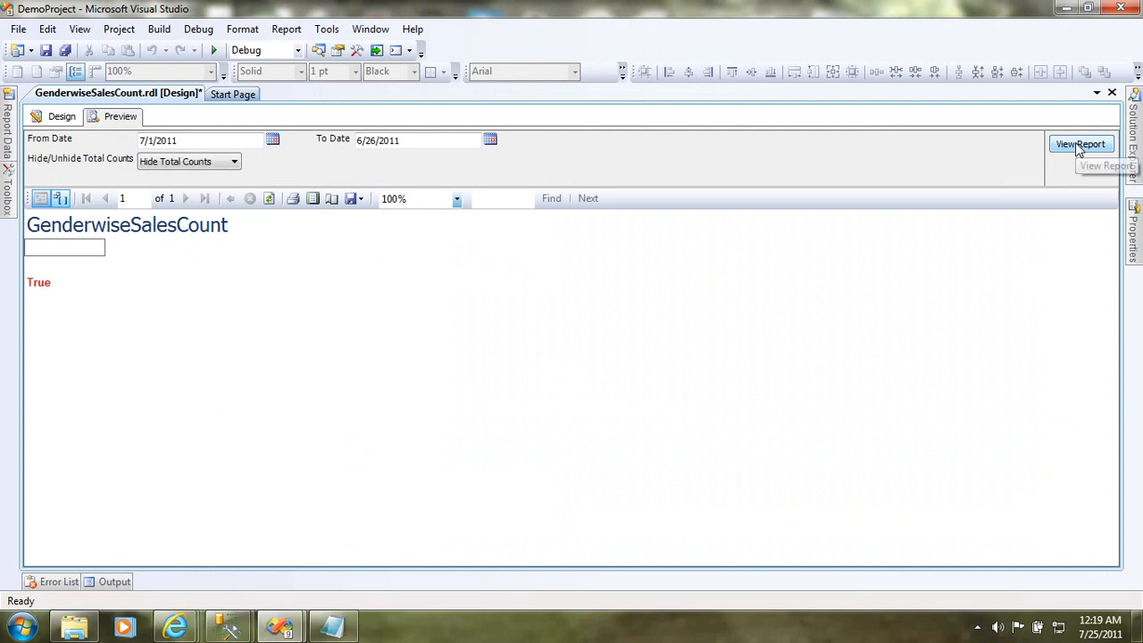
# Step: In the report design, make the error text box's visibility depend on the expression =Parameters!CustomParameter2.Value
pyautogui.click(58, 118)
pyautogui.rightClick(217, 252)
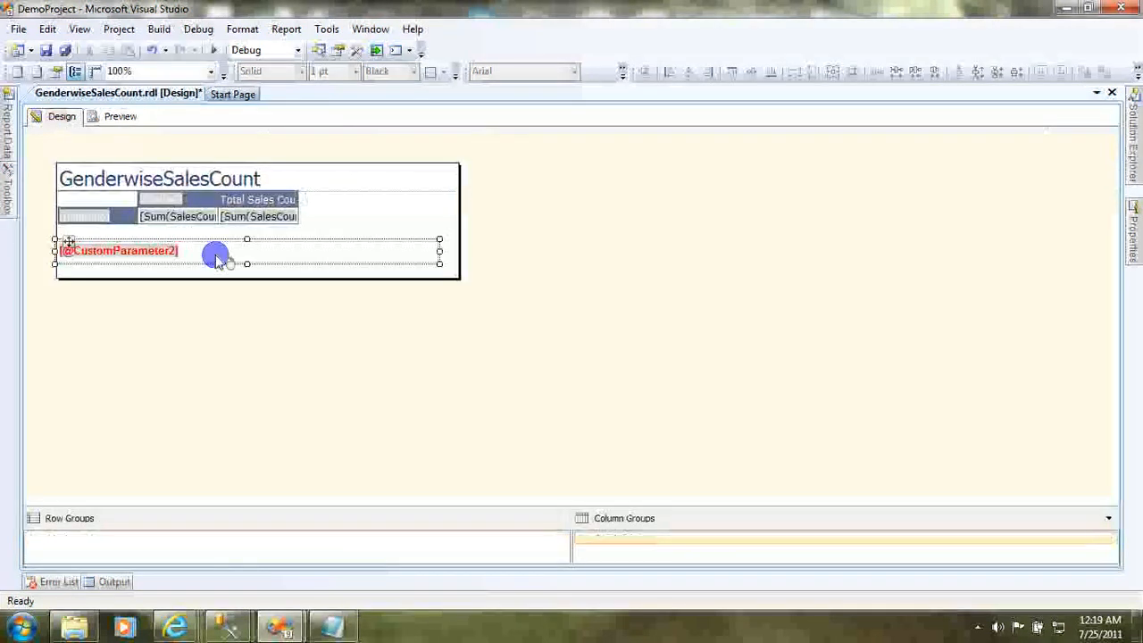
pyautogui.click(287, 410)
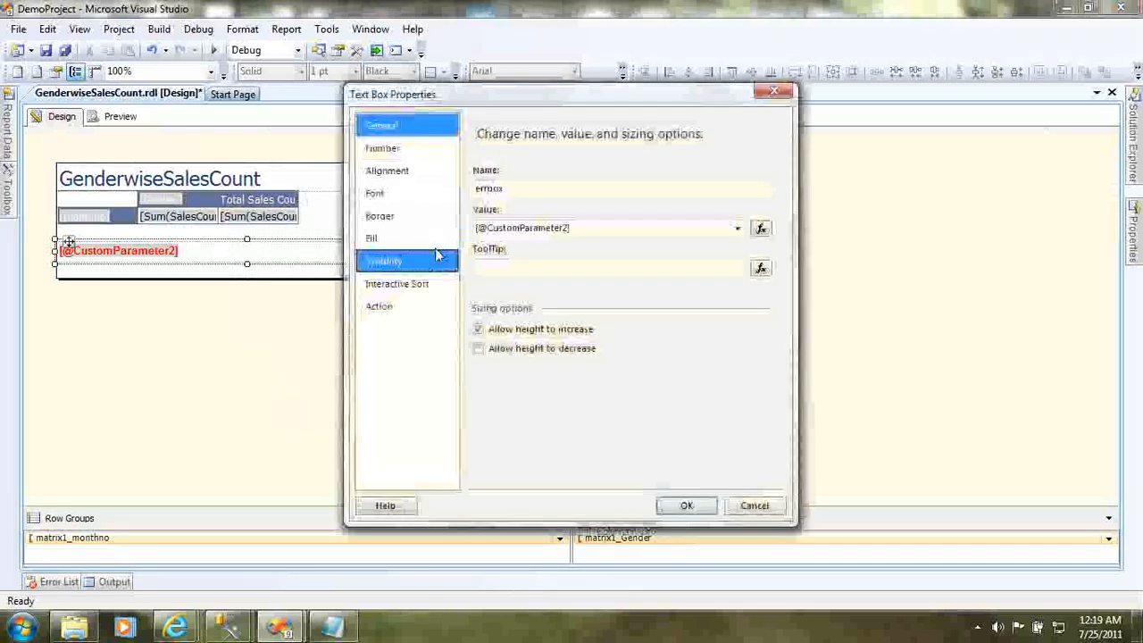
pyautogui.click(411, 268)
pyautogui.click(491, 229)
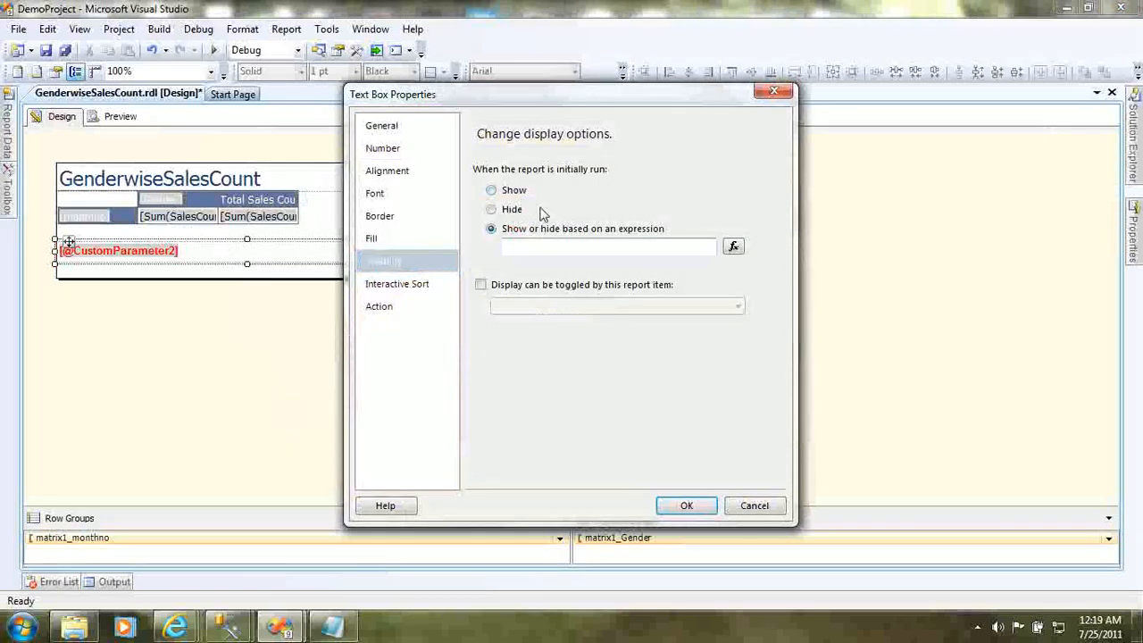
pyautogui.click(734, 246)
pyautogui.click(399, 330)
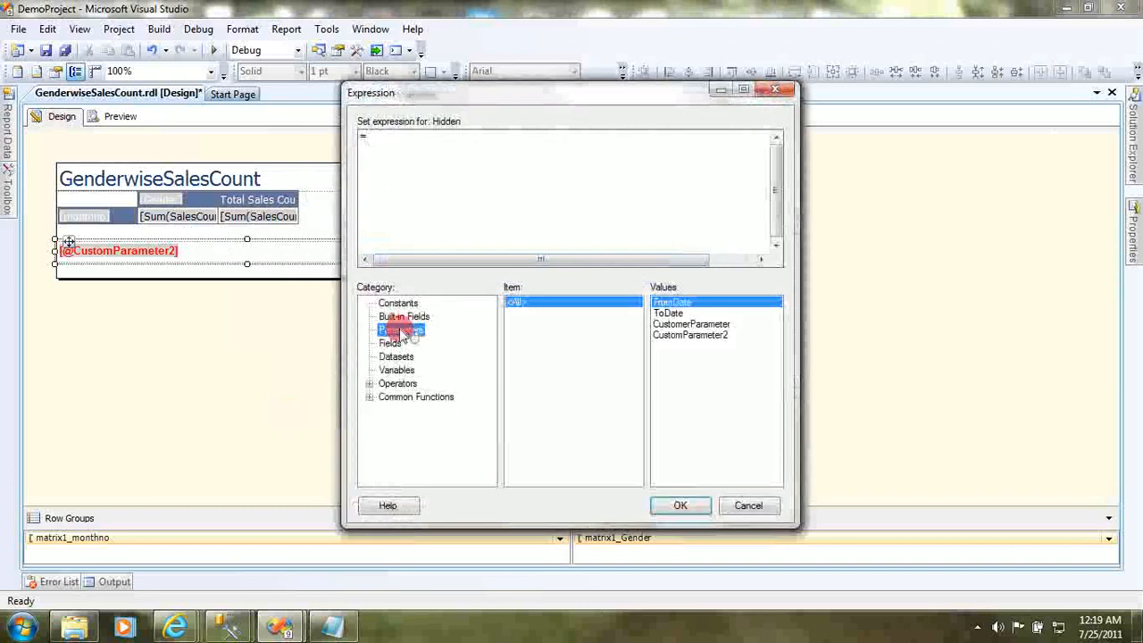
pyautogui.click(687, 337)
pyautogui.doubleClick(688, 337)
pyautogui.click(681, 506)
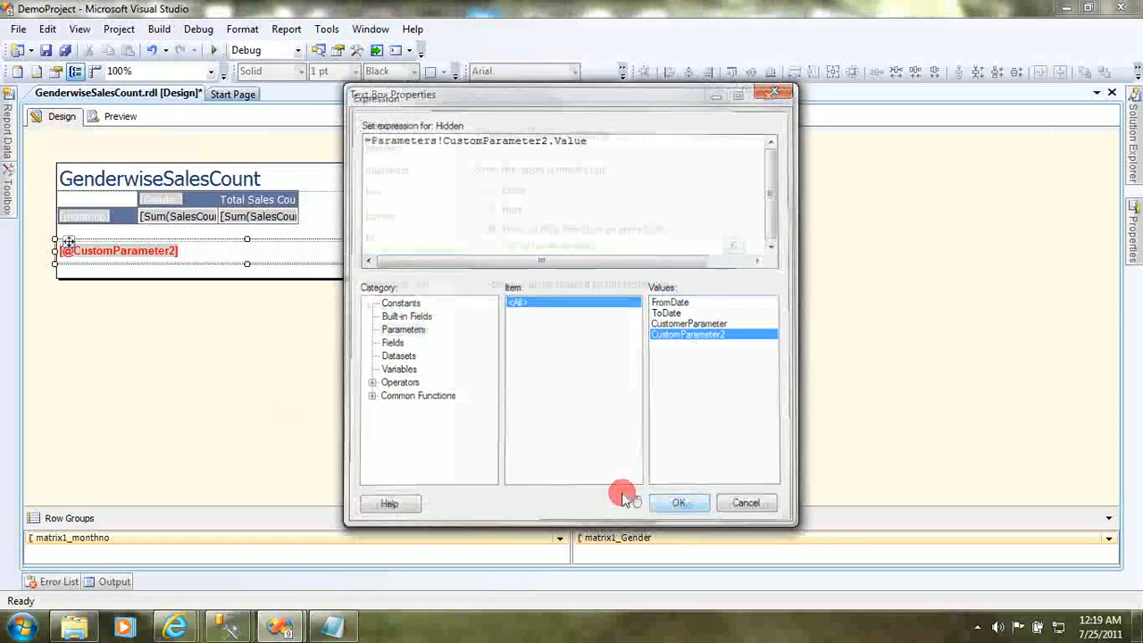
pyautogui.click(679, 503)
pyautogui.click(451, 378)
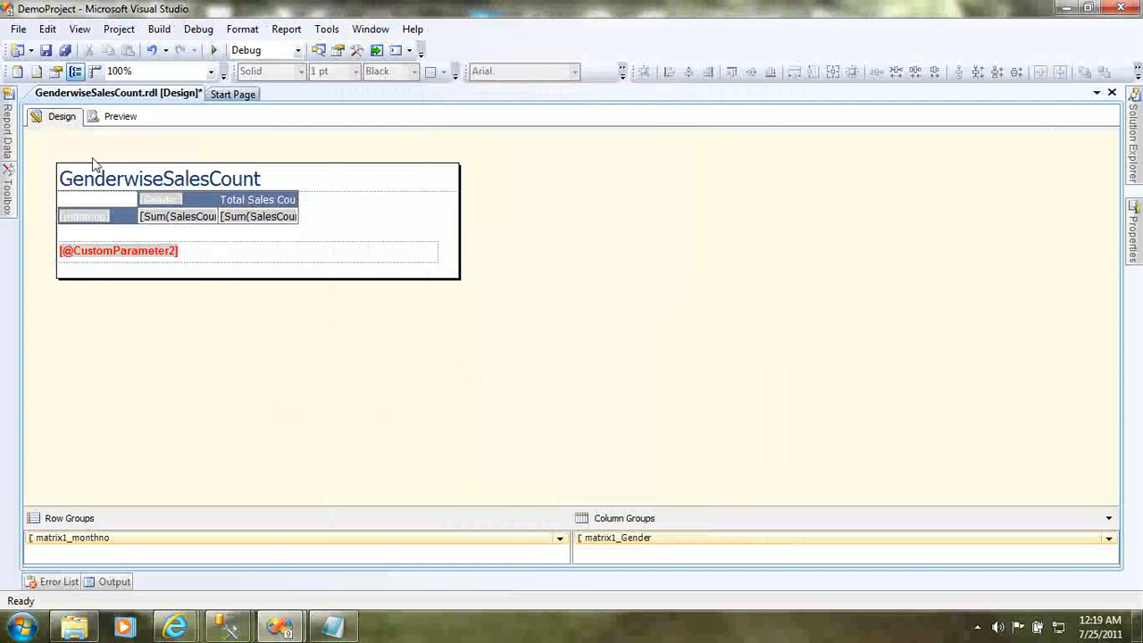
# Step: Preview the report with Hide Total Counts for 6/26/2011 to 7/25/2011, and rerun it with From Date 6/26/2019
pyautogui.click(113, 120)
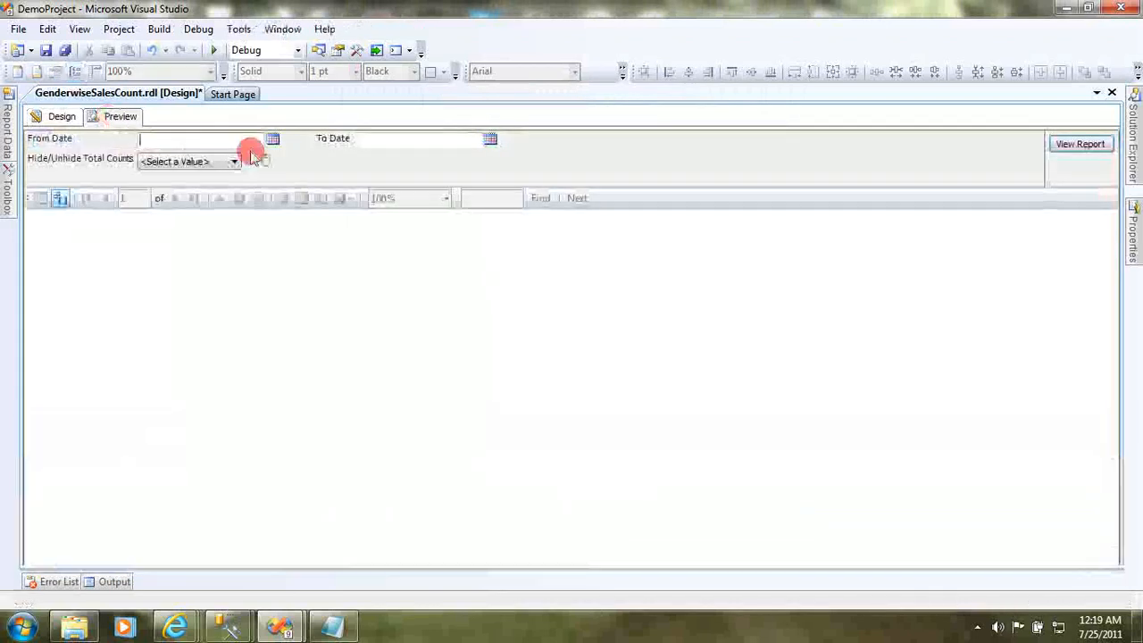
pyautogui.click(273, 141)
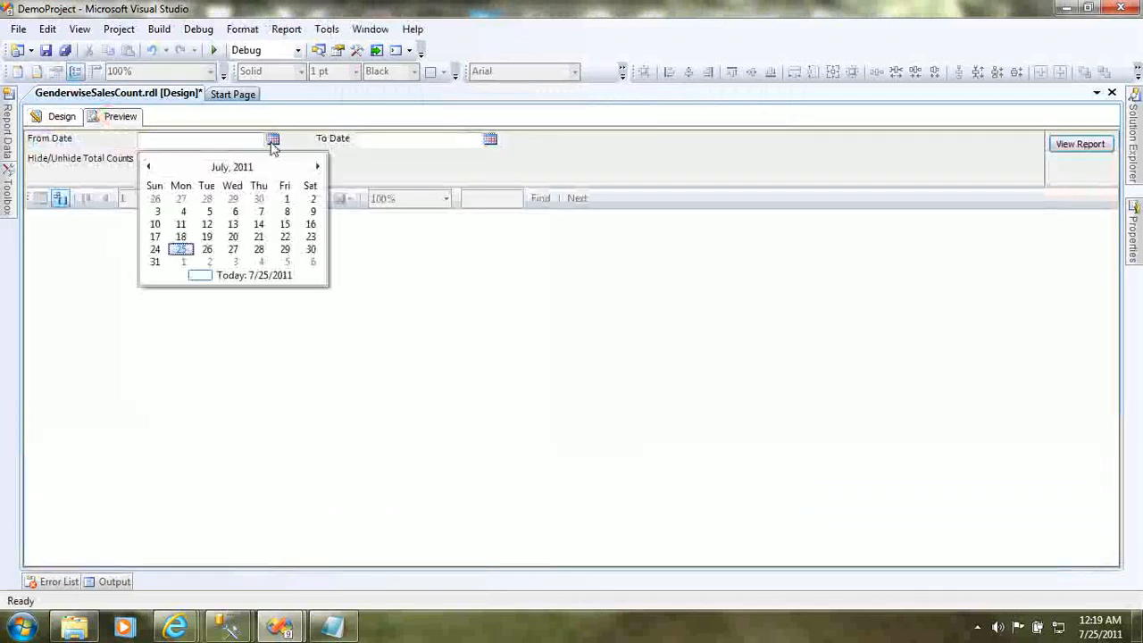
pyautogui.click(154, 199)
pyautogui.click(491, 140)
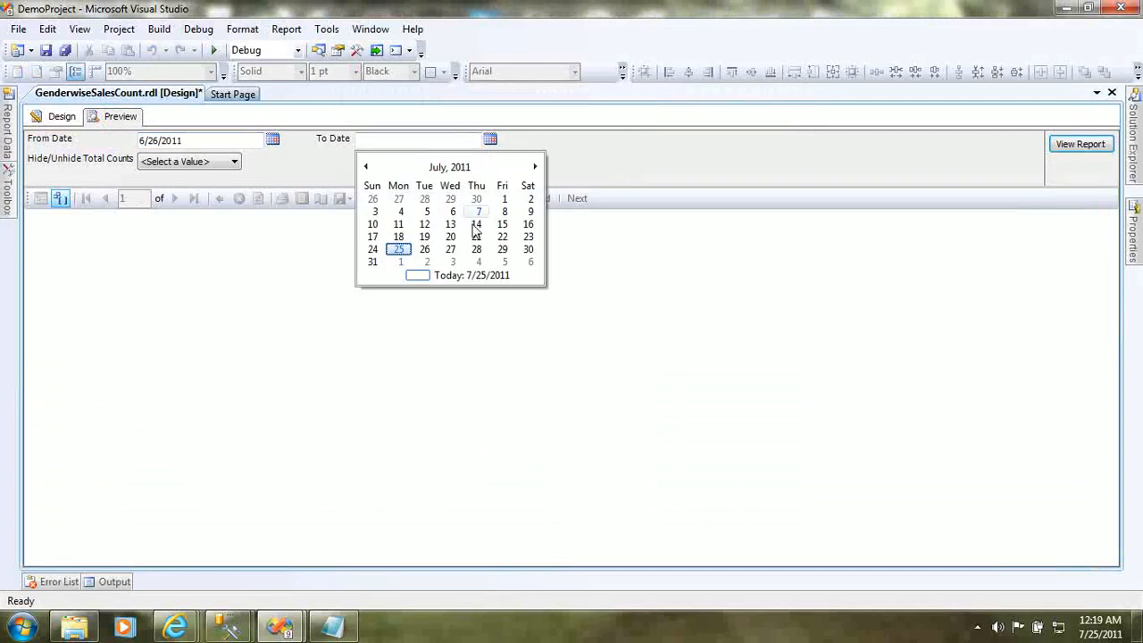
pyautogui.click(468, 273)
pyautogui.click(234, 161)
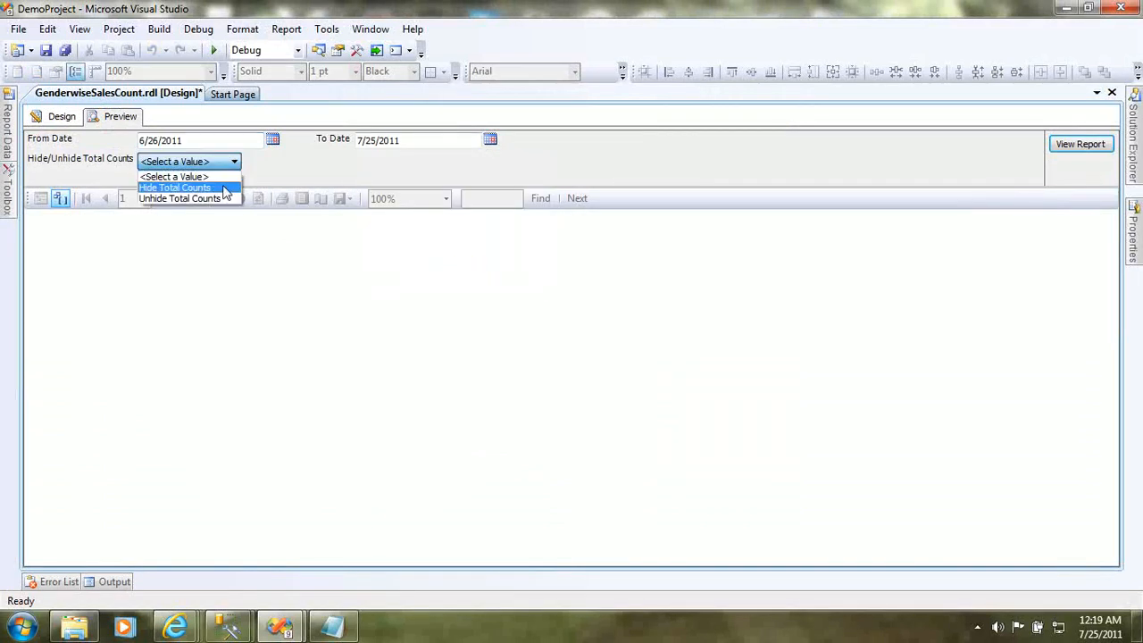
pyautogui.click(170, 185)
pyautogui.click(1061, 143)
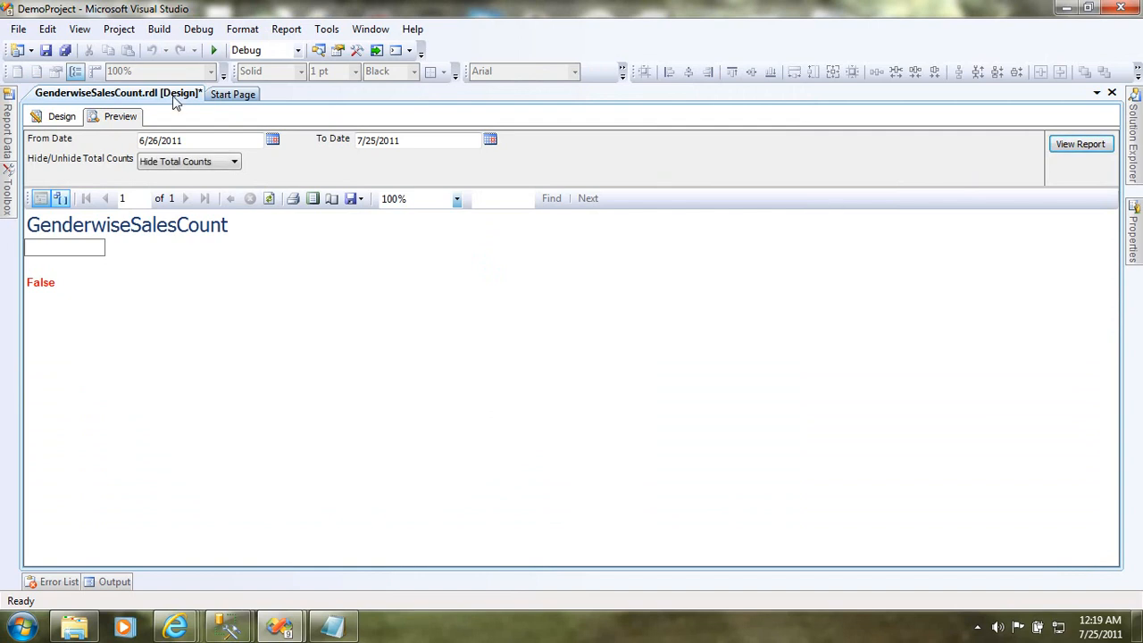
pyautogui.click(227, 141)
pyautogui.click(1082, 147)
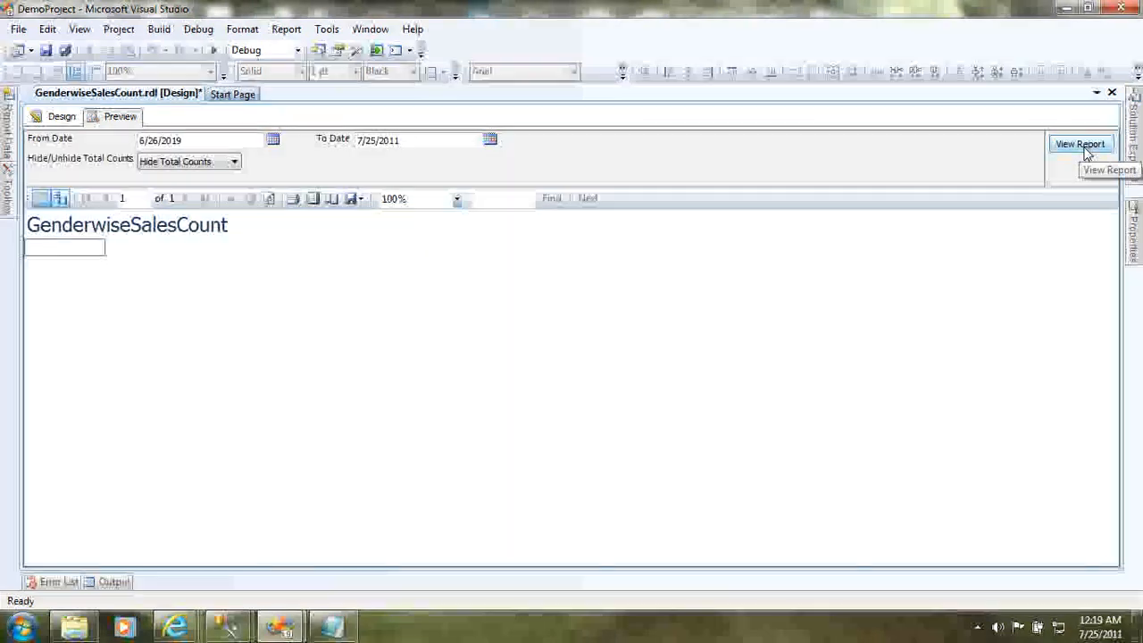
# Step: Return to the report design and open the report properties' custom code for editing
pyautogui.click(40, 117)
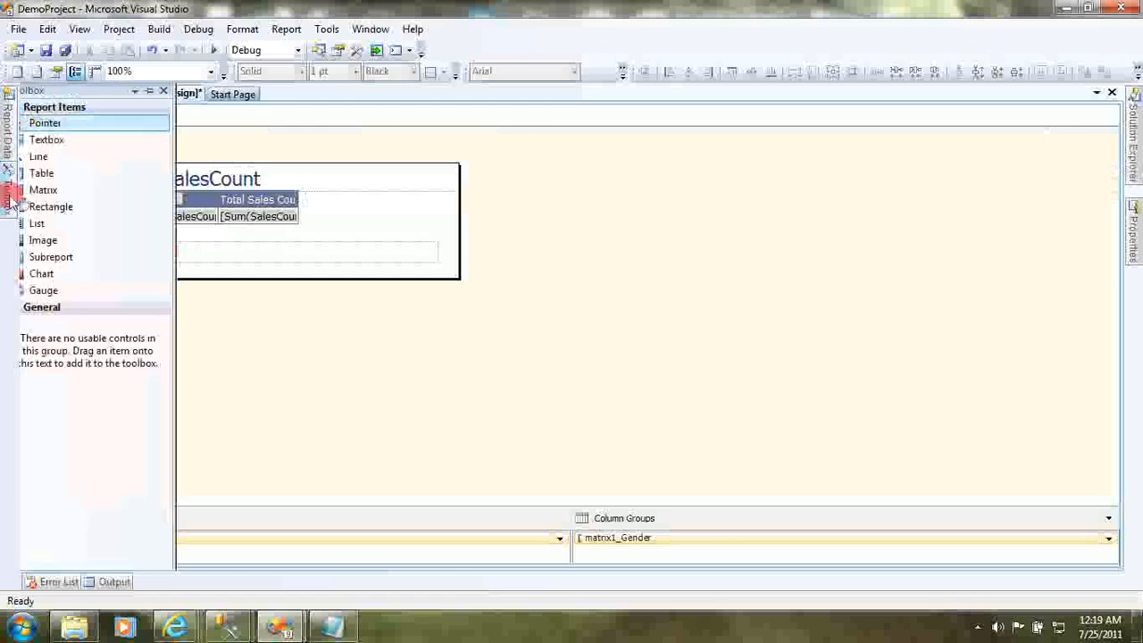
pyautogui.click(351, 344)
pyautogui.rightClick(352, 343)
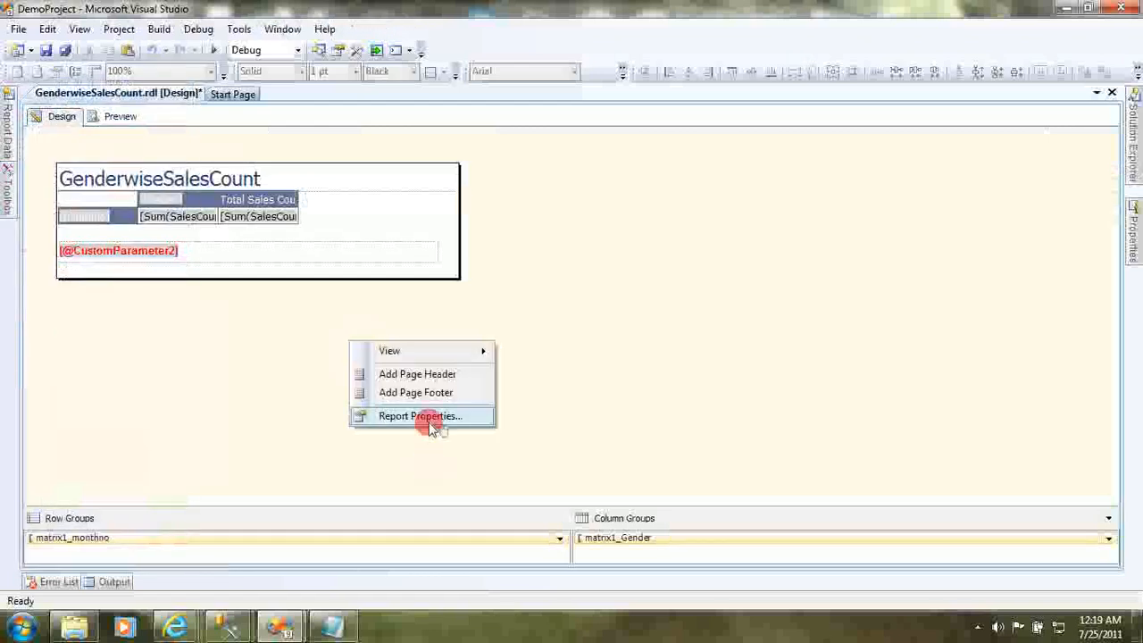
pyautogui.click(428, 416)
pyautogui.click(360, 156)
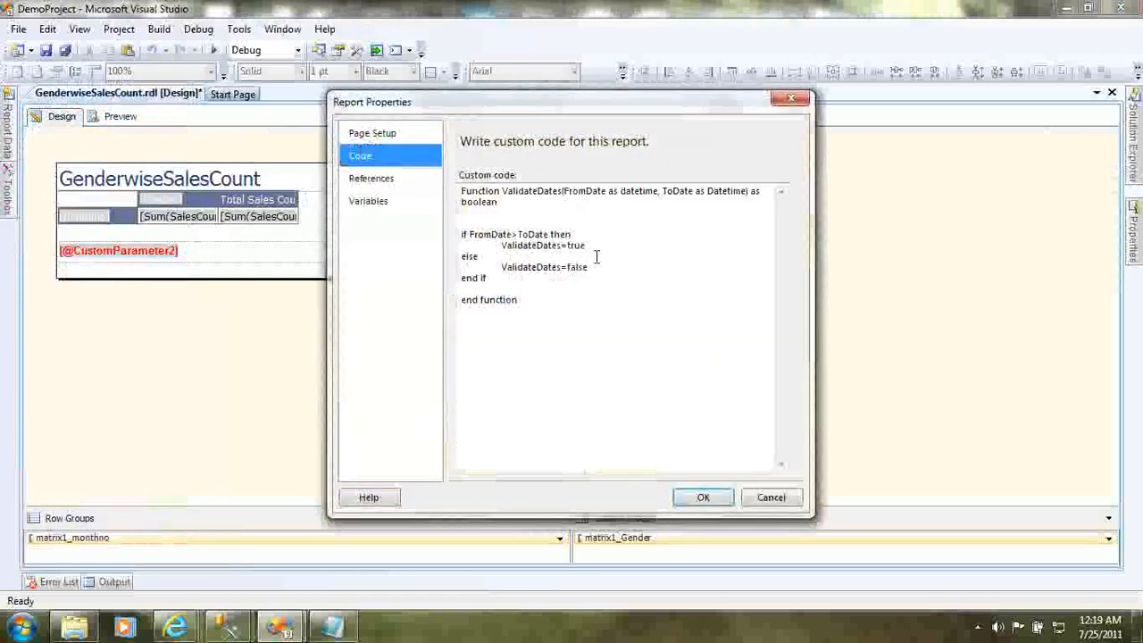
# Step: Change ValidateDates to return false when FromDate>ToDate and true in the else branch, and apply the code
pyautogui.click(591, 247)
pyautogui.press('BackSpace')
pyautogui.press('BackSpace')
pyautogui.press('BackSpace')
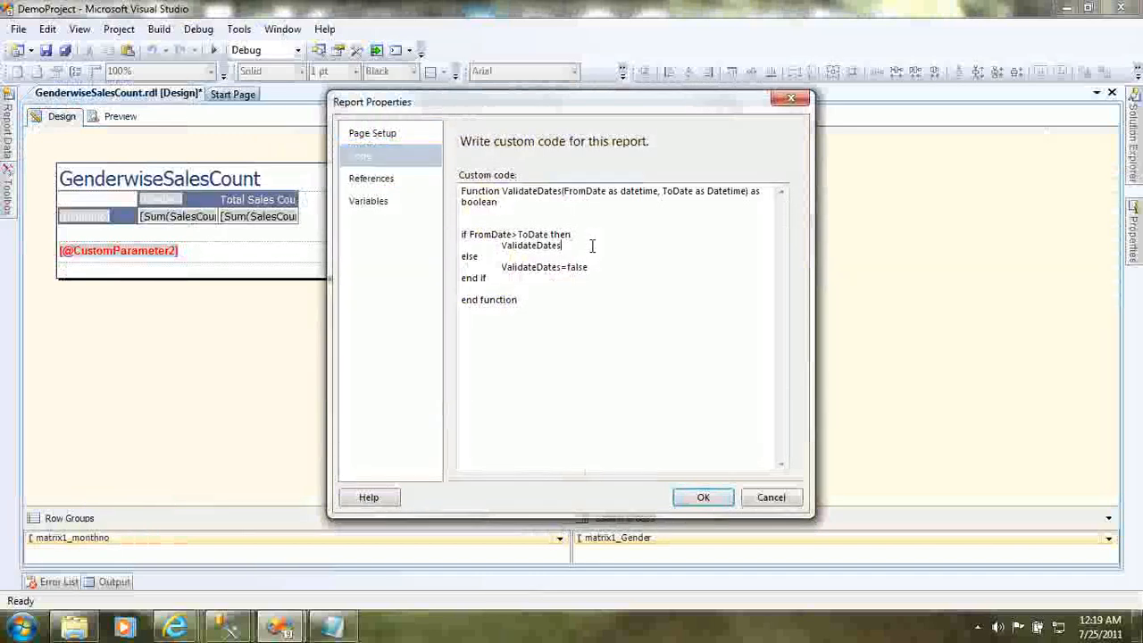
pyautogui.write('=d')
pyautogui.press('capslock')
pyautogui.write('LA')
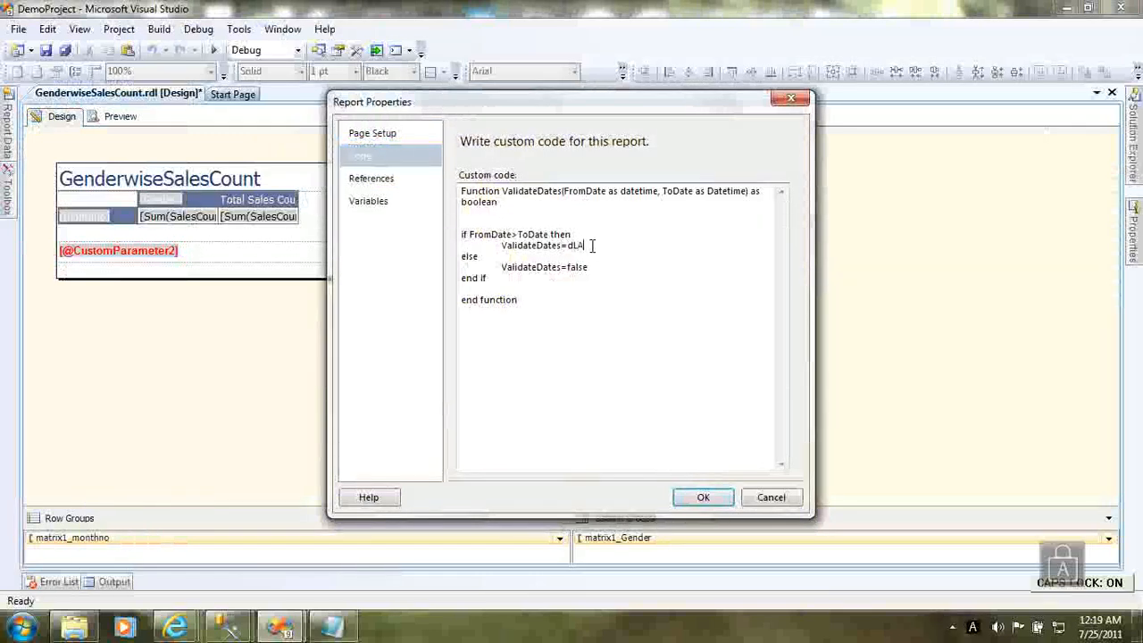
pyautogui.press('BackSpace')
pyautogui.press('capslock')
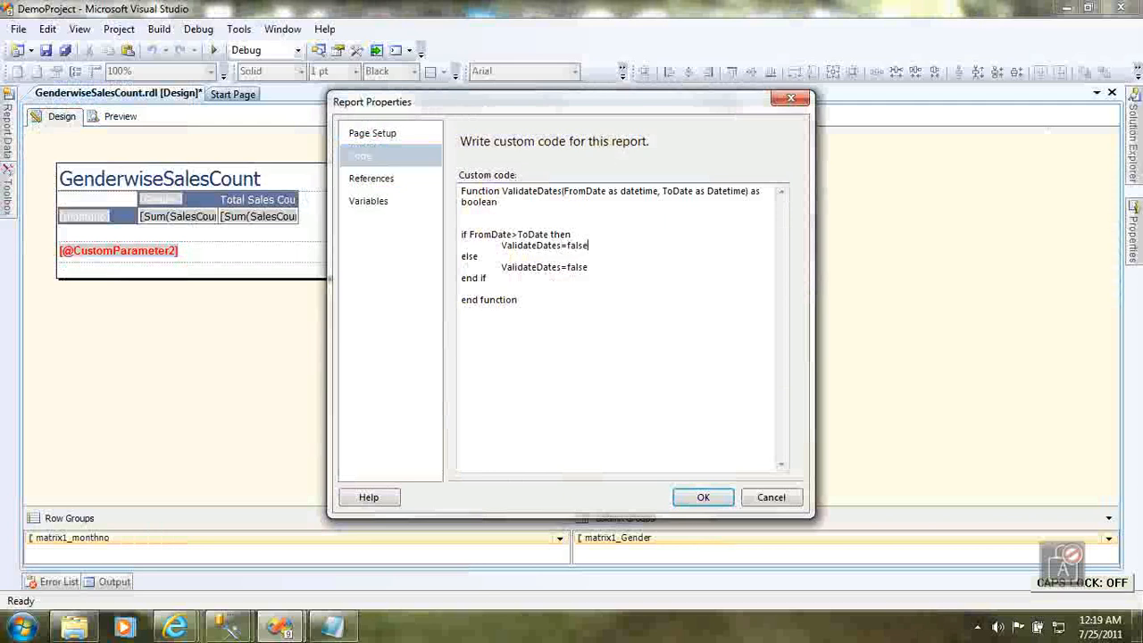
pyautogui.press('BackSpace')
pyautogui.press('BackSpace')
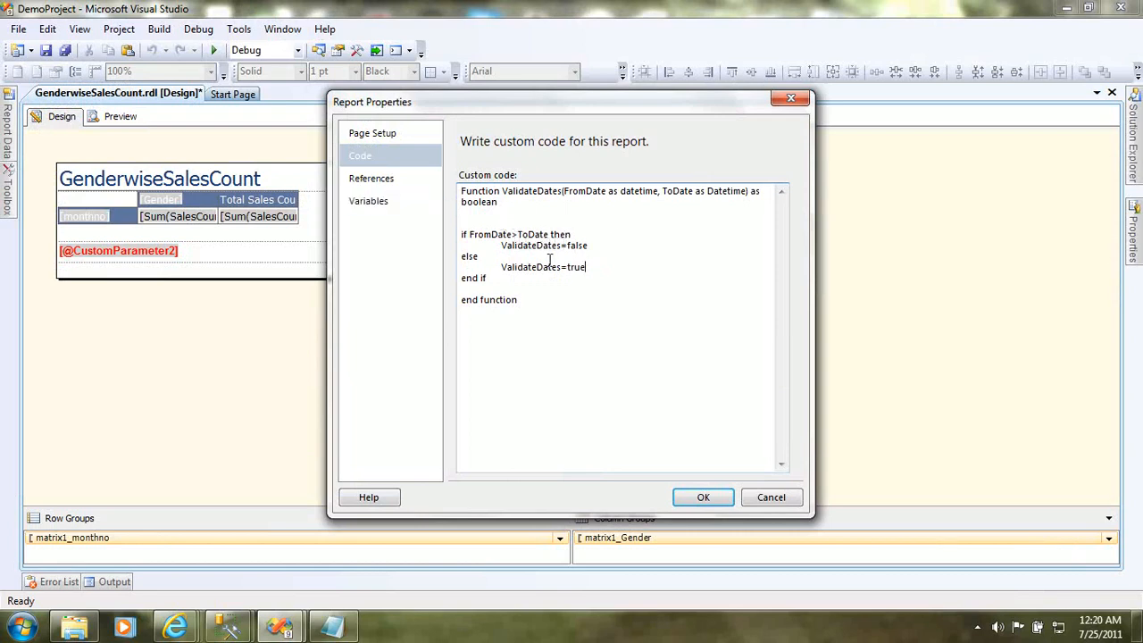
pyautogui.click(720, 501)
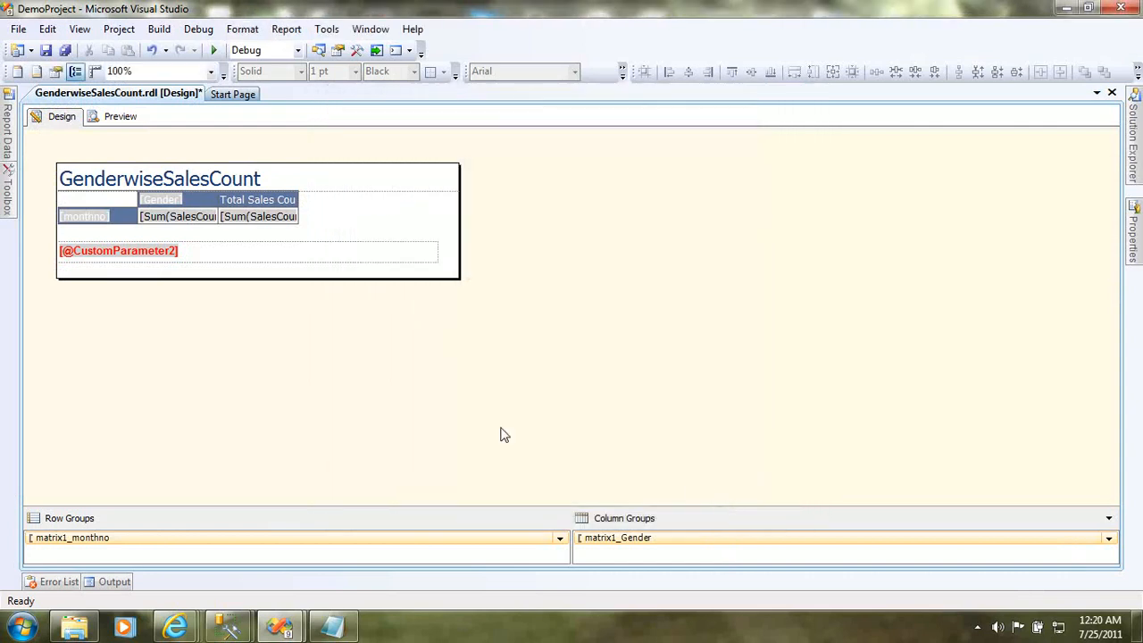
# Step: Replace the error text box's value with the message "Invalid From/To Date"
pyautogui.click(184, 366)
pyautogui.rightClick(168, 256)
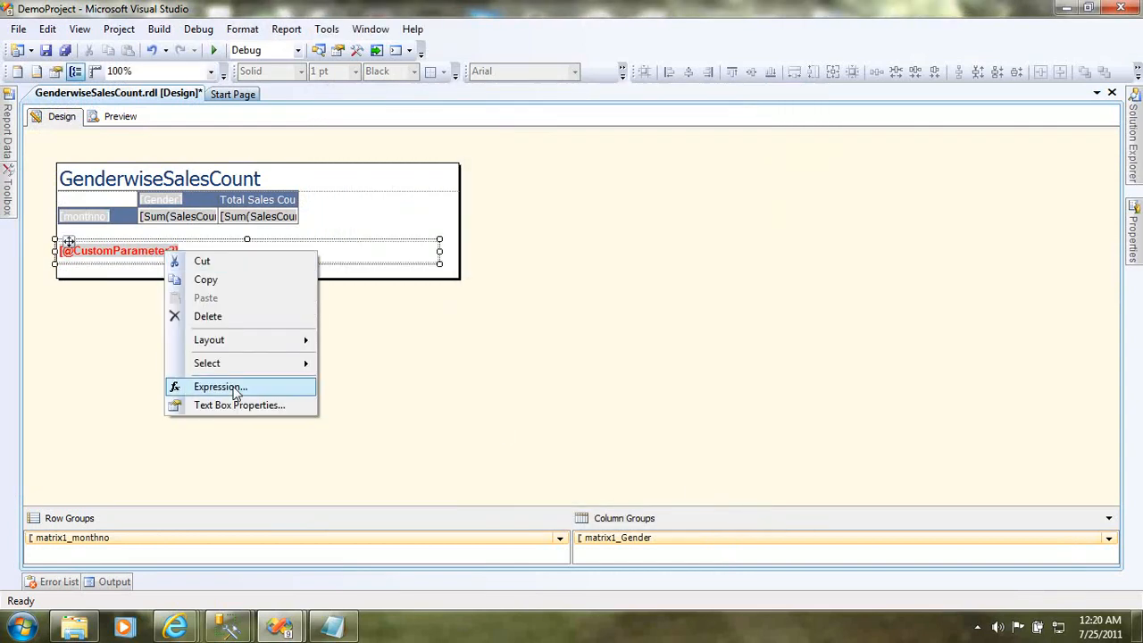
pyautogui.click(230, 400)
pyautogui.click(399, 150)
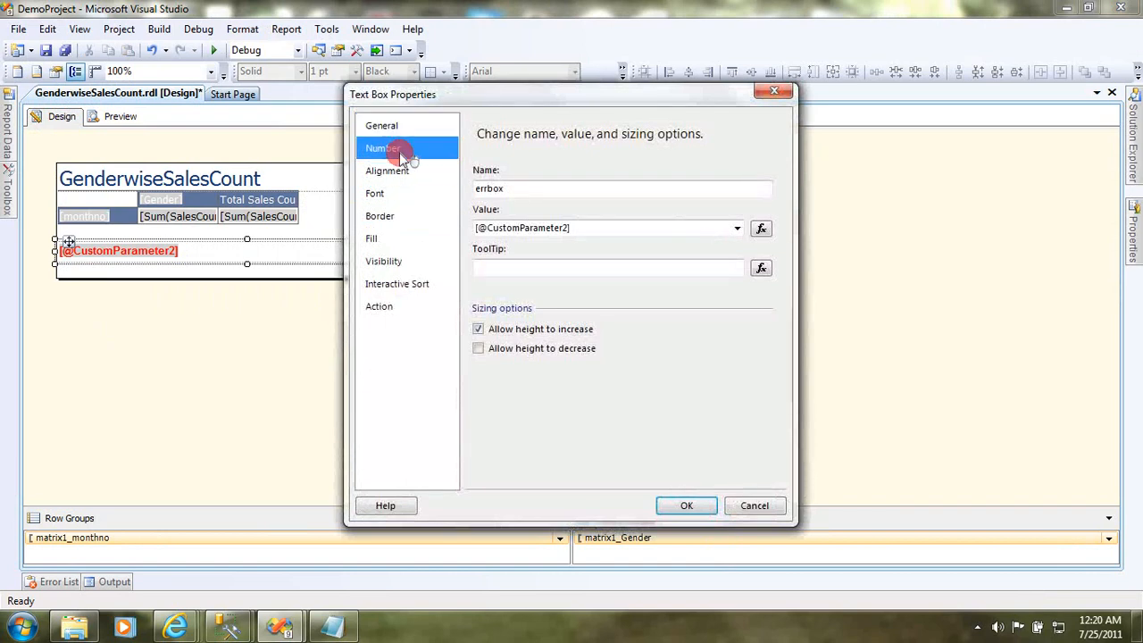
pyautogui.click(399, 128)
pyautogui.moveTo(629, 228); pyautogui.dragTo(434, 225)
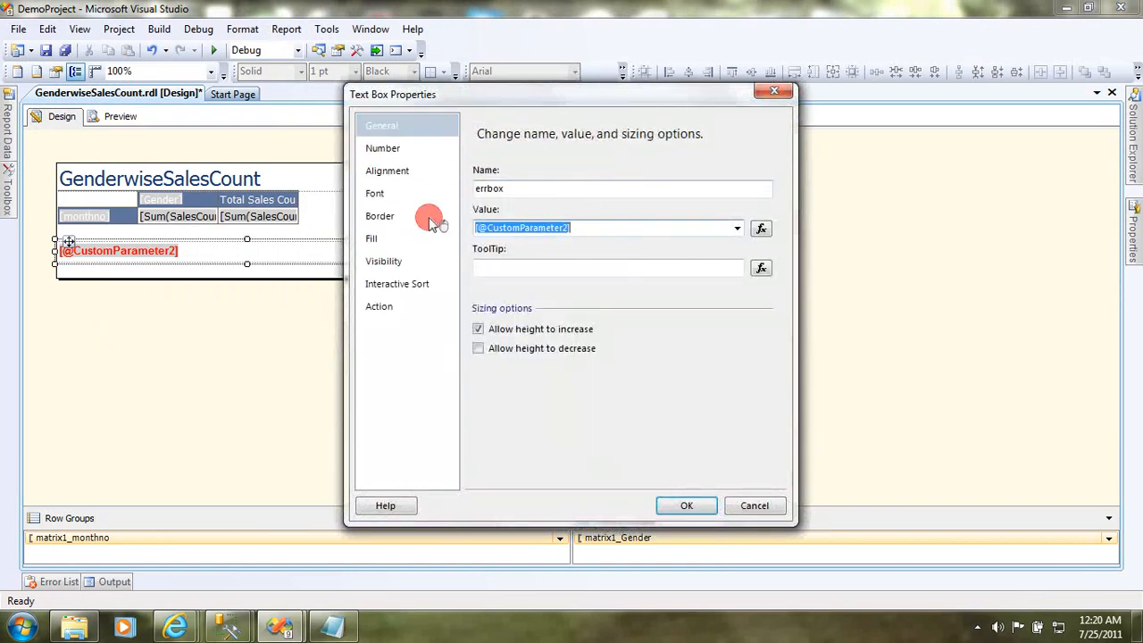
pyautogui.write('Invali')
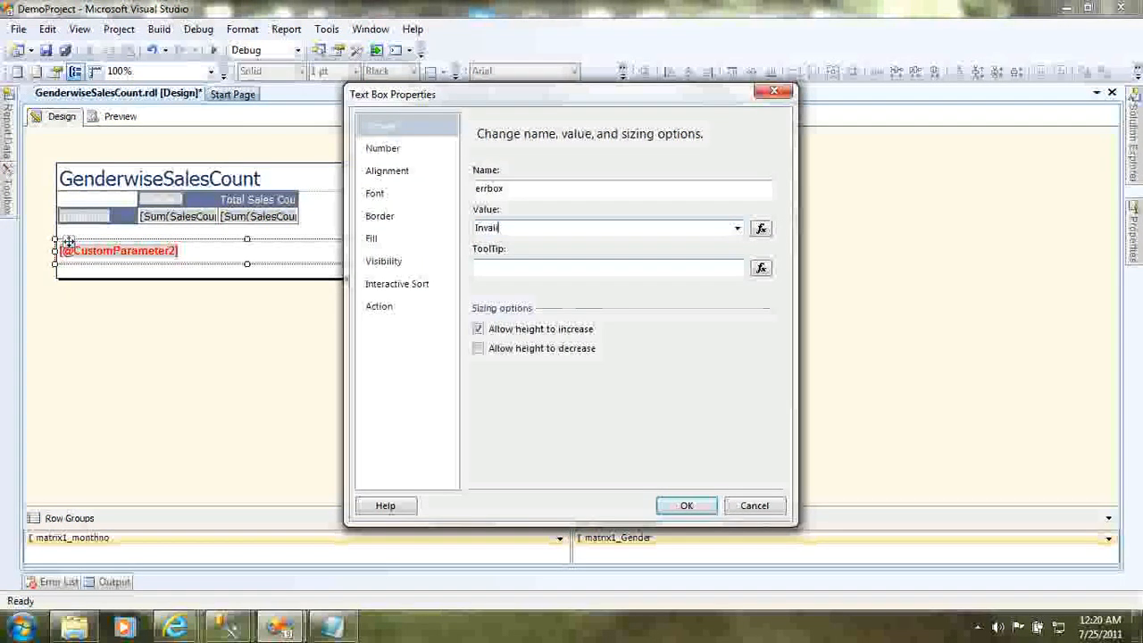
pyautogui.write('d Fro')
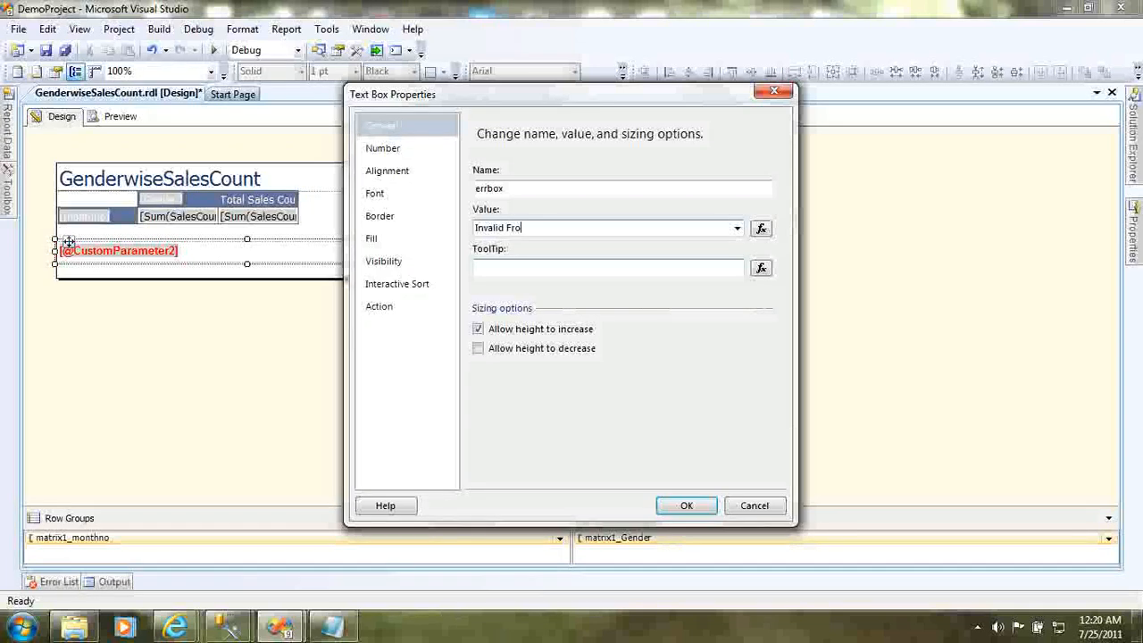
pyautogui.write('m/To')
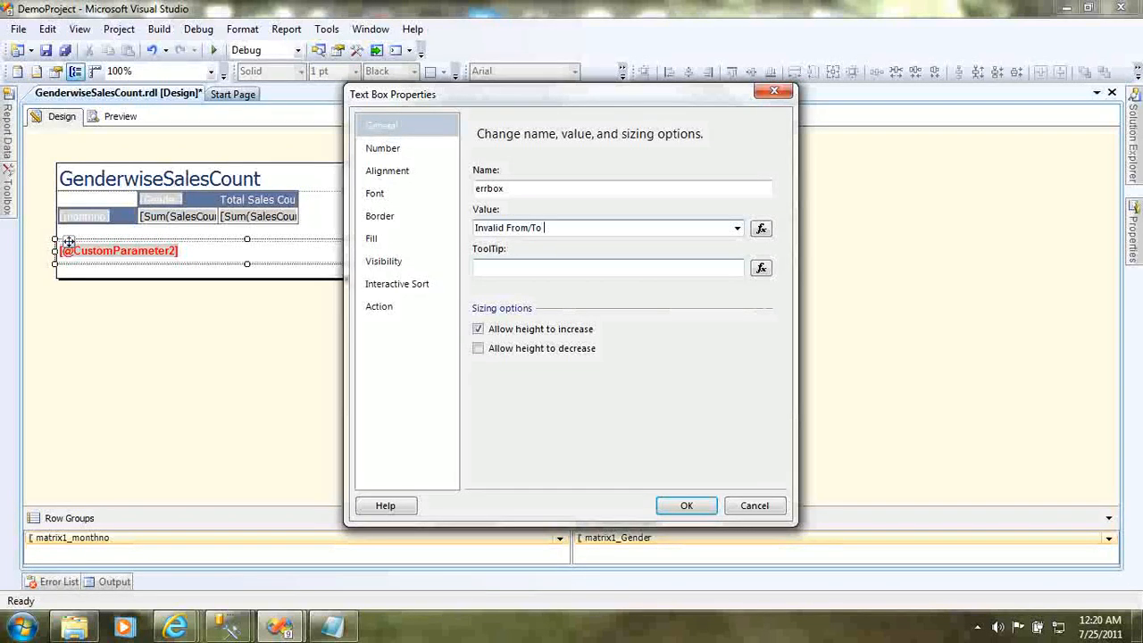
pyautogui.write(' Date')
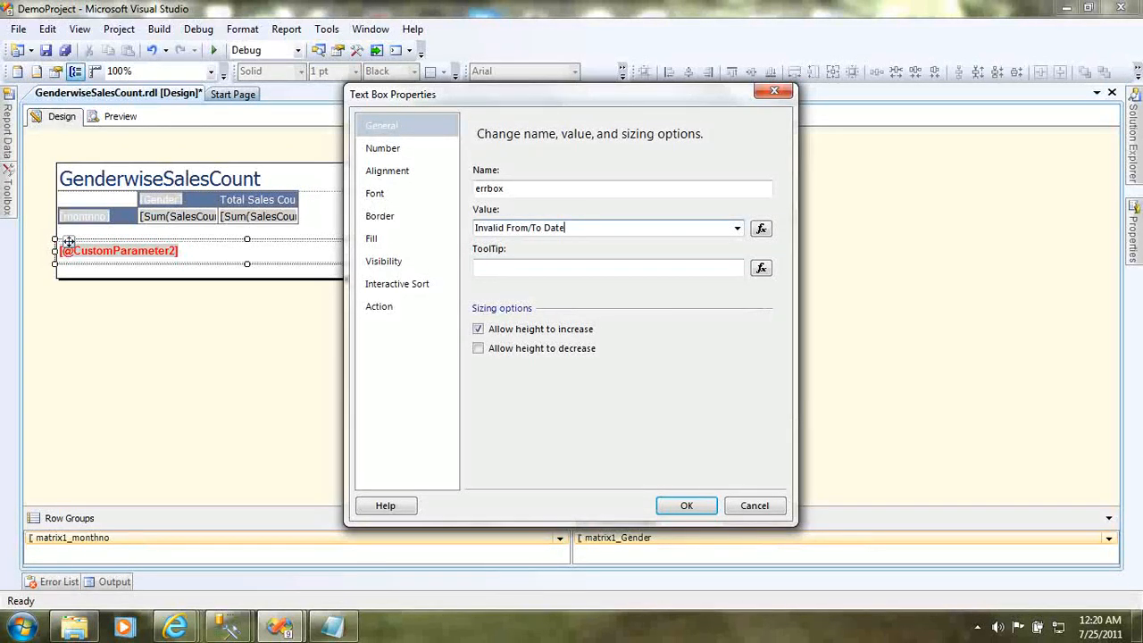
pyautogui.click(704, 506)
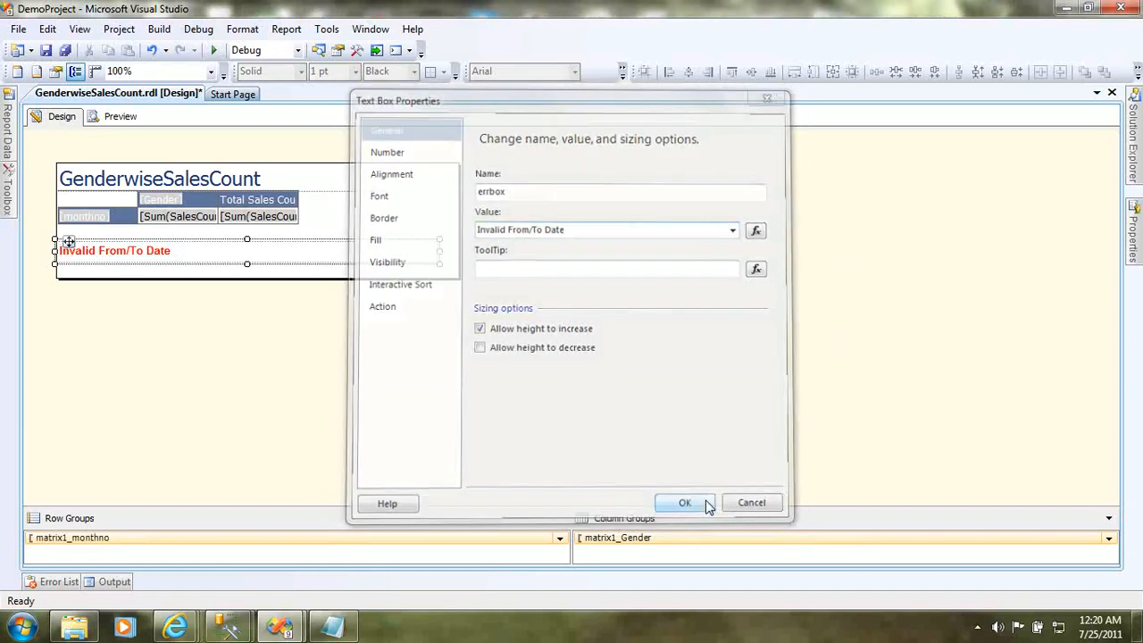
# Step: Preview the report with From Date 7/1/2001, To Date 7/25/2011 and Hide Total Counts
pyautogui.click(114, 117)
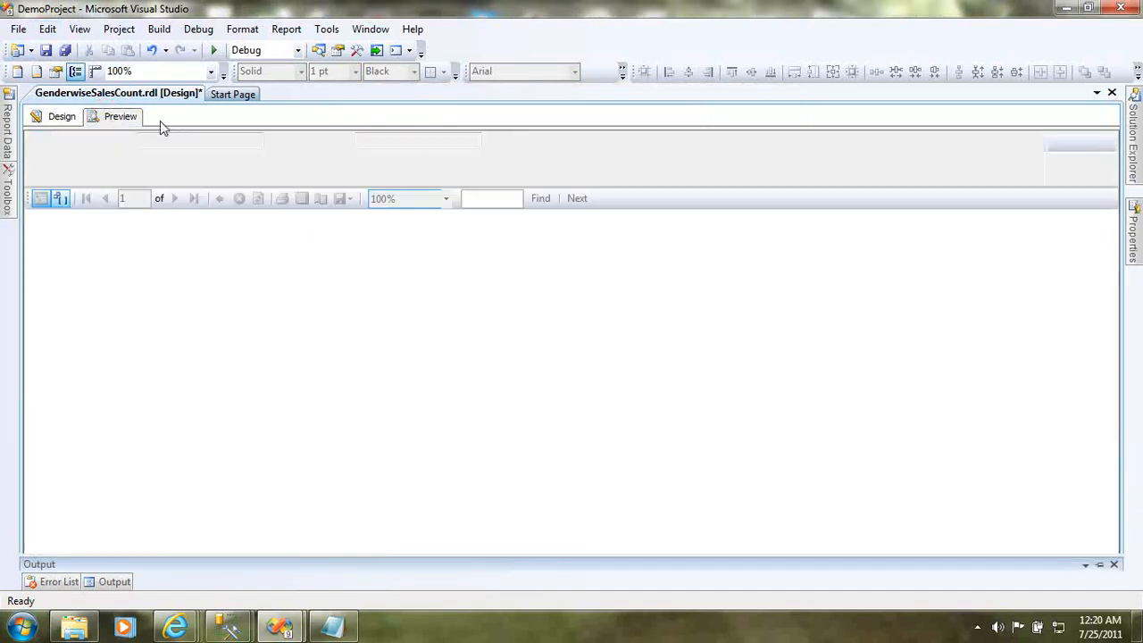
pyautogui.click(273, 140)
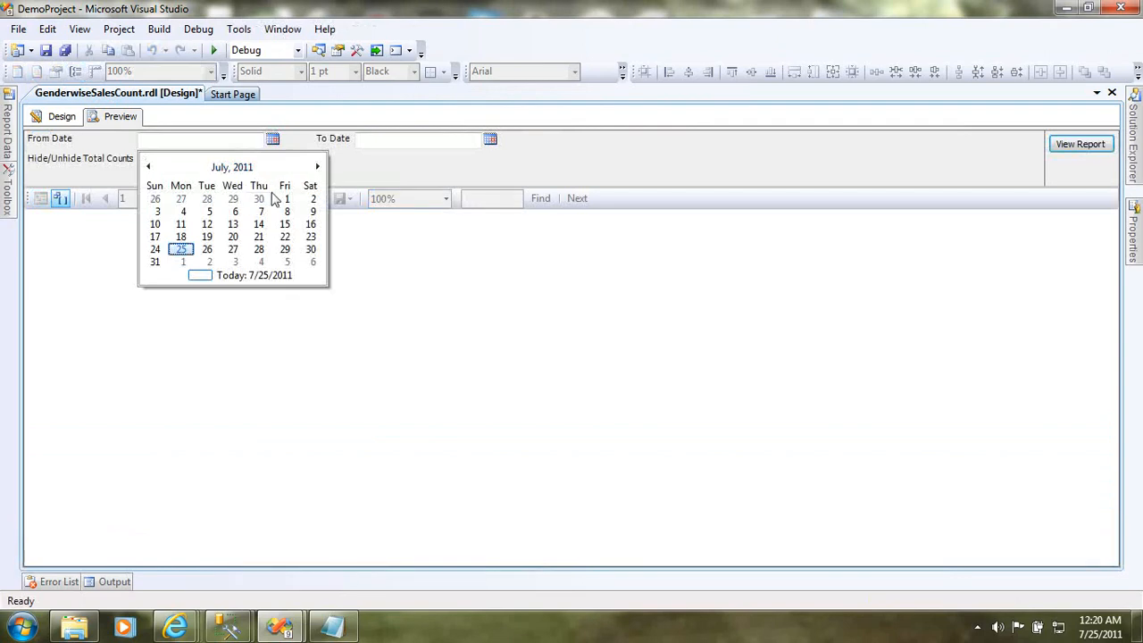
pyautogui.click(285, 191)
pyautogui.click(270, 140)
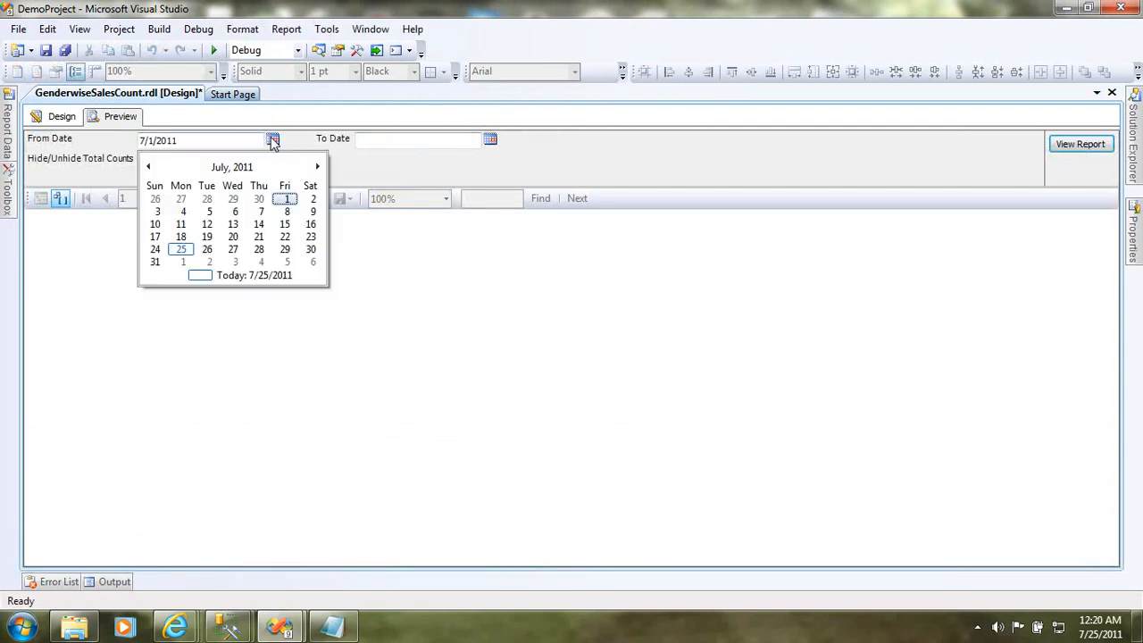
pyautogui.click(226, 143)
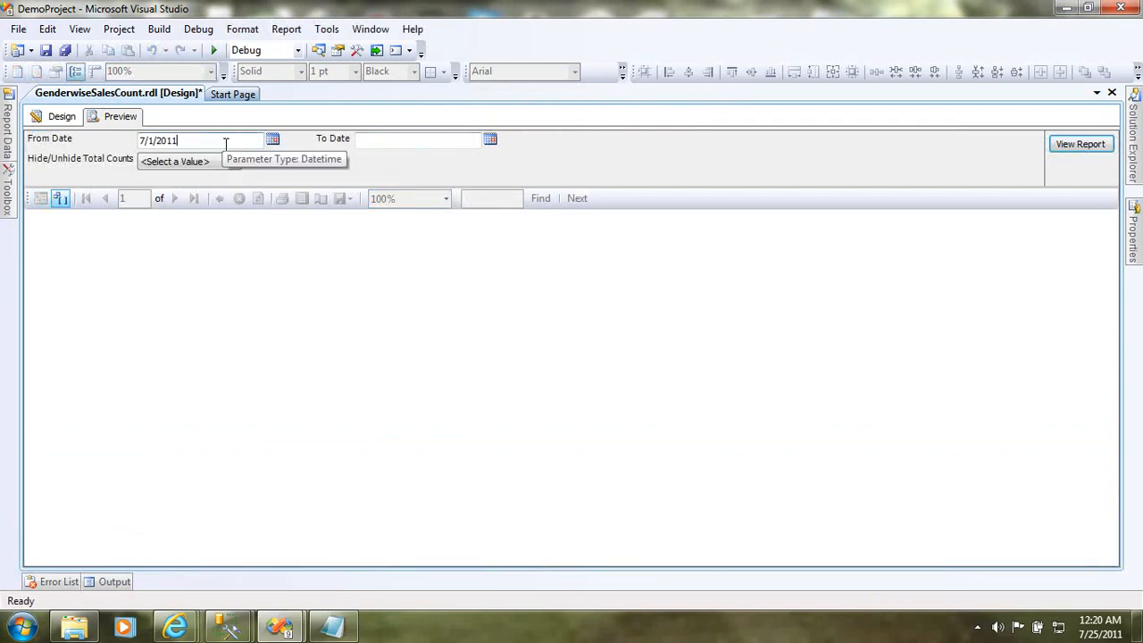
pyautogui.click(490, 140)
pyautogui.click(465, 278)
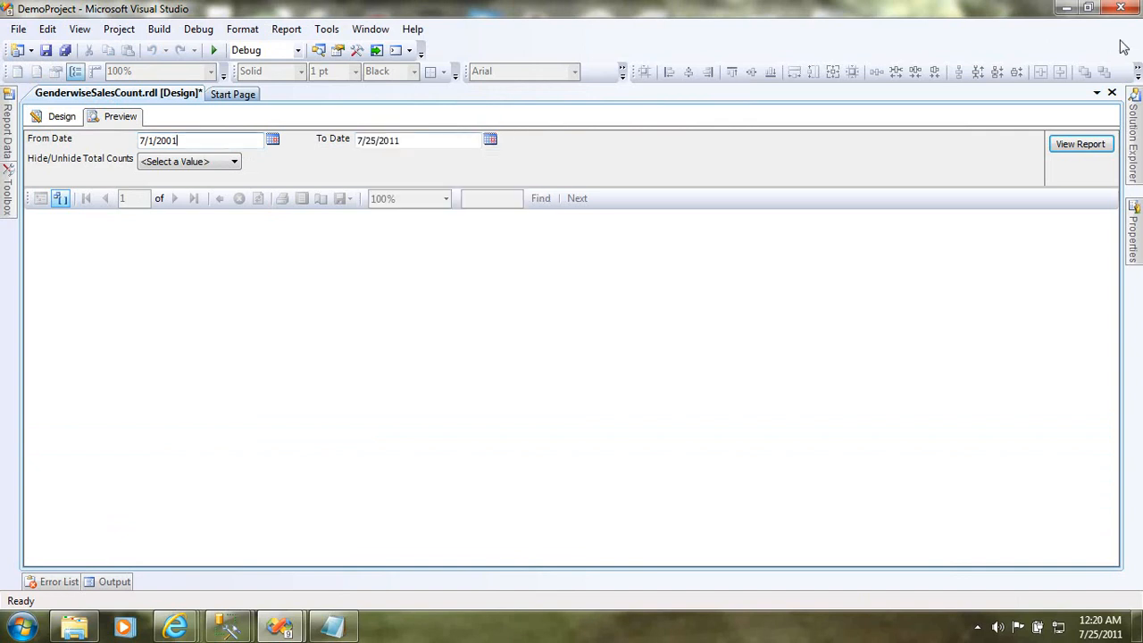
pyautogui.click(187, 162)
pyautogui.click(177, 176)
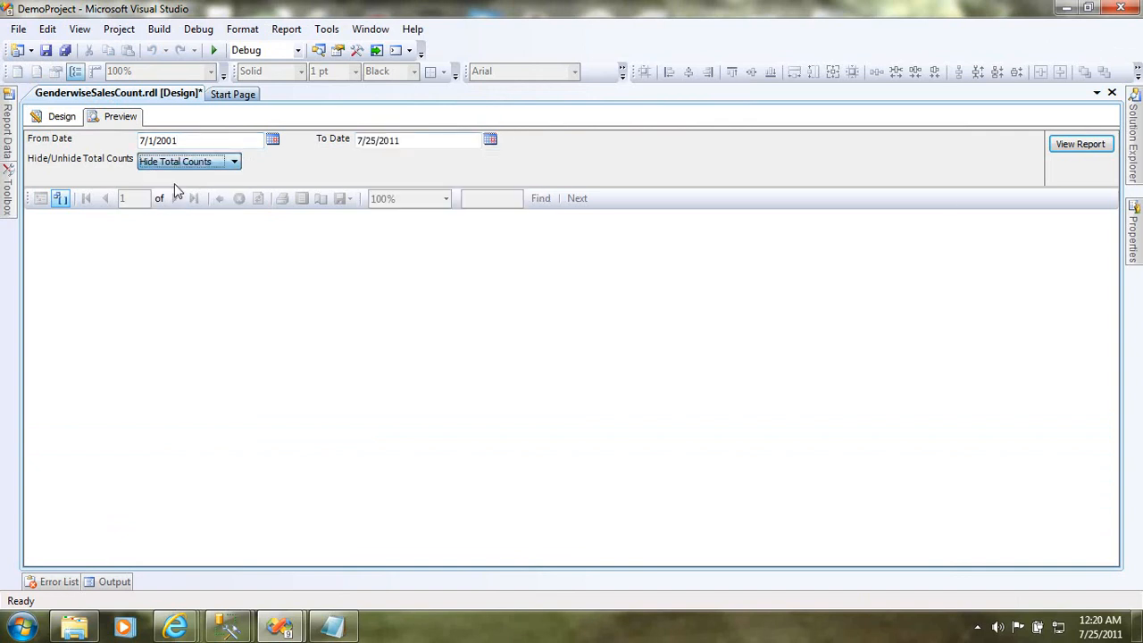
pyautogui.click(1071, 144)
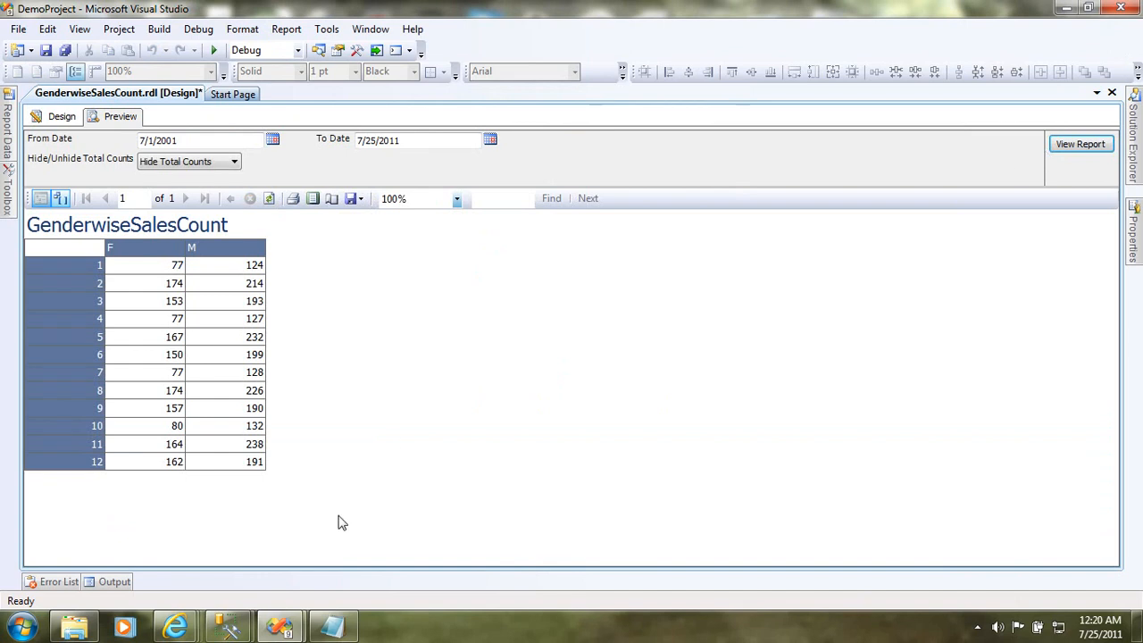
# Step: Rerun the report preview with From Date 7/1/2015, and again with From Date 7/1/2010
pyautogui.click(194, 141)
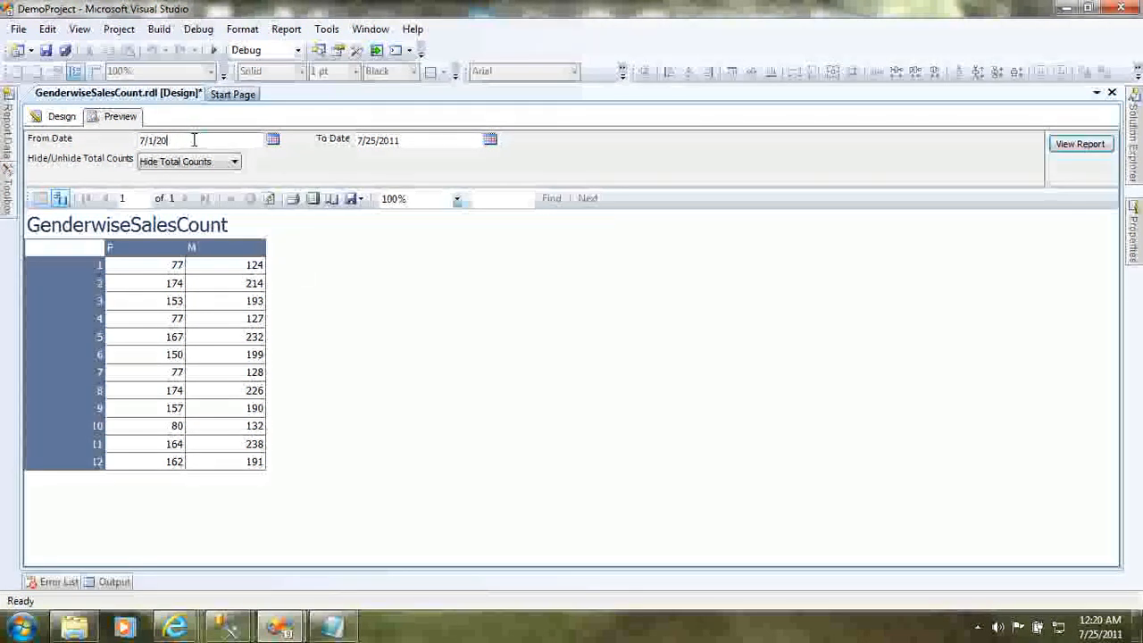
pyautogui.write('15')
pyautogui.click(1078, 149)
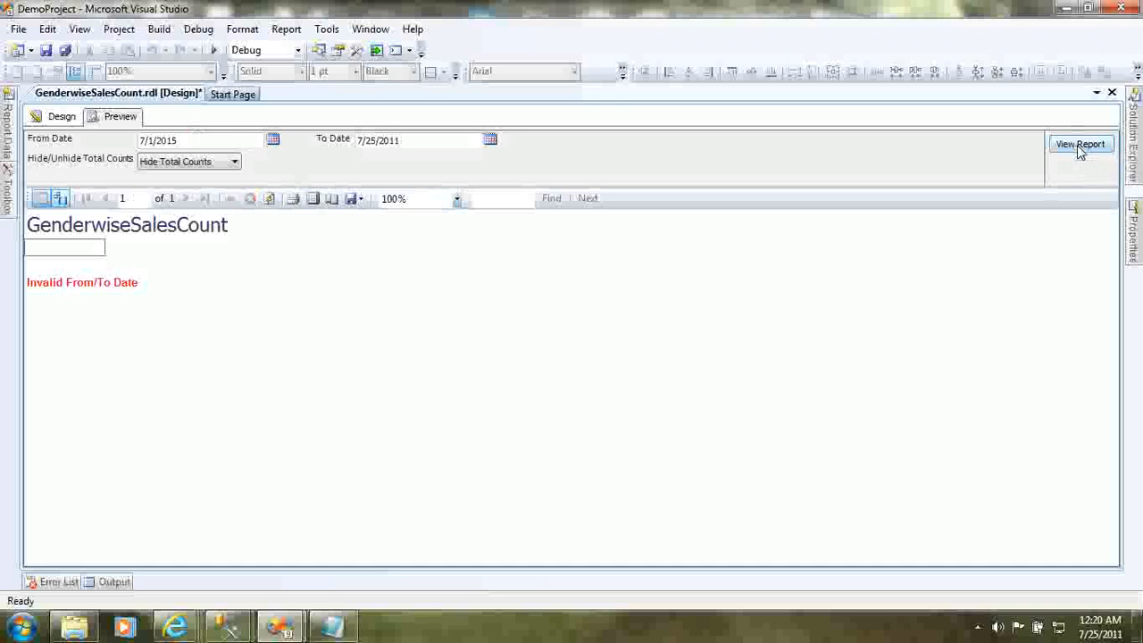
pyautogui.click(235, 138)
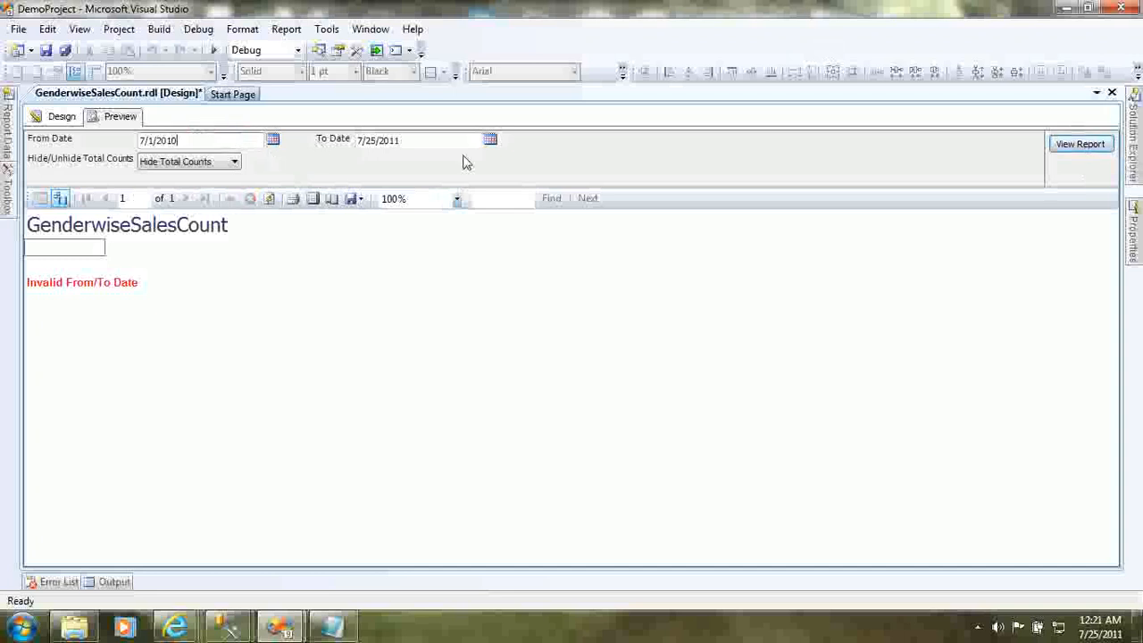
pyautogui.click(1082, 146)
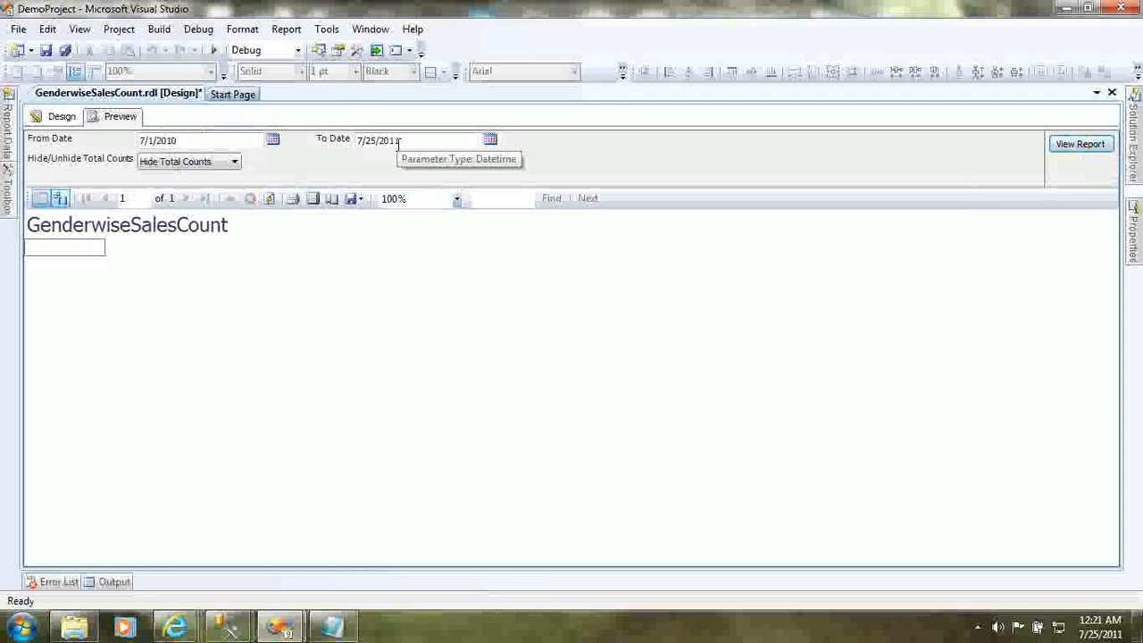
# Step: Change the From Date to 7/1/2019 and rerun the report preview to test the date validation
pyautogui.click(225, 135)
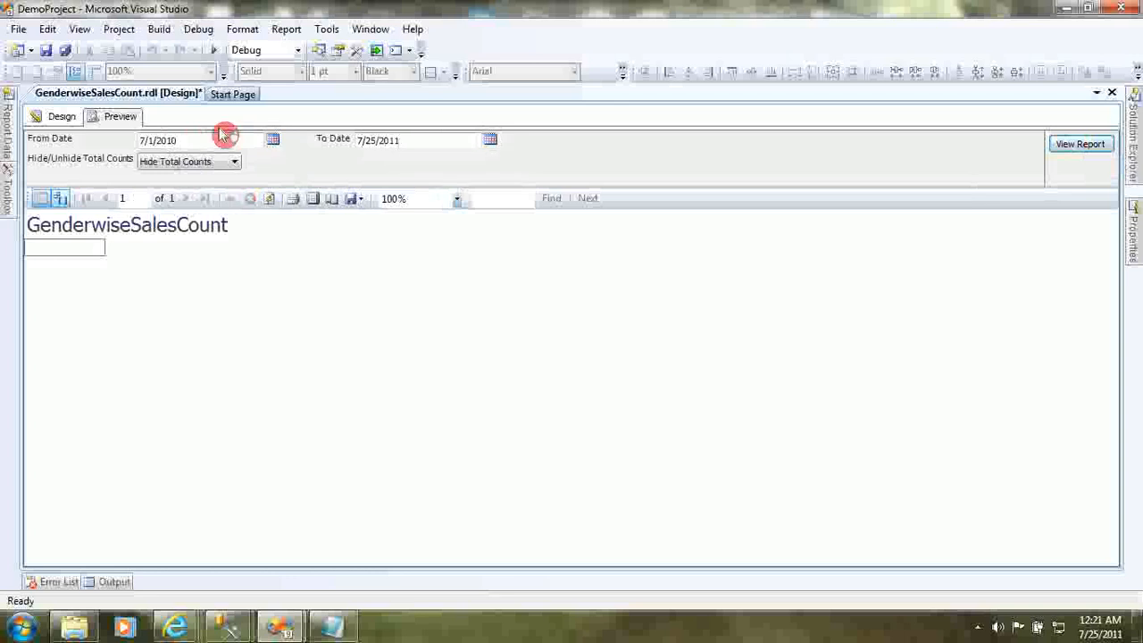
pyautogui.press('BackSpace')
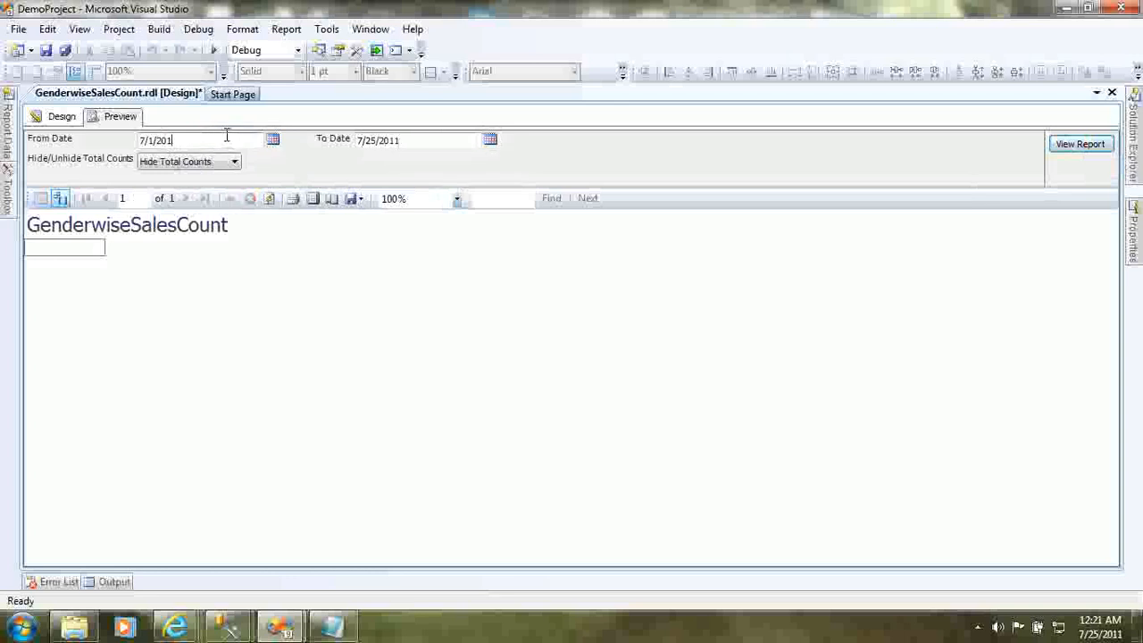
pyautogui.write('9')
pyautogui.click(1067, 149)
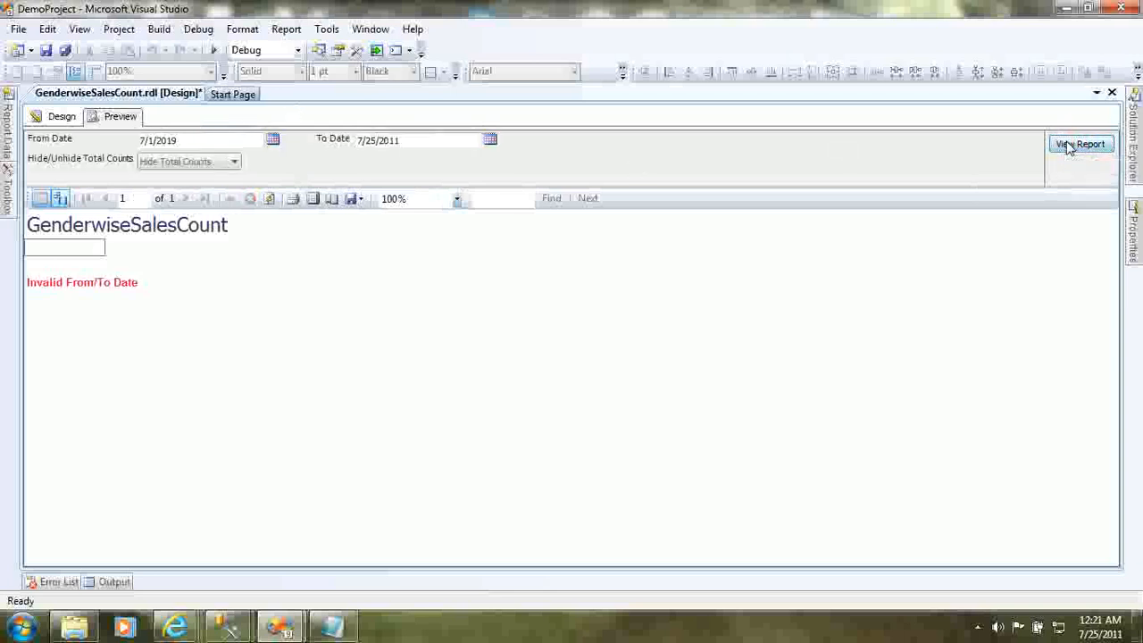